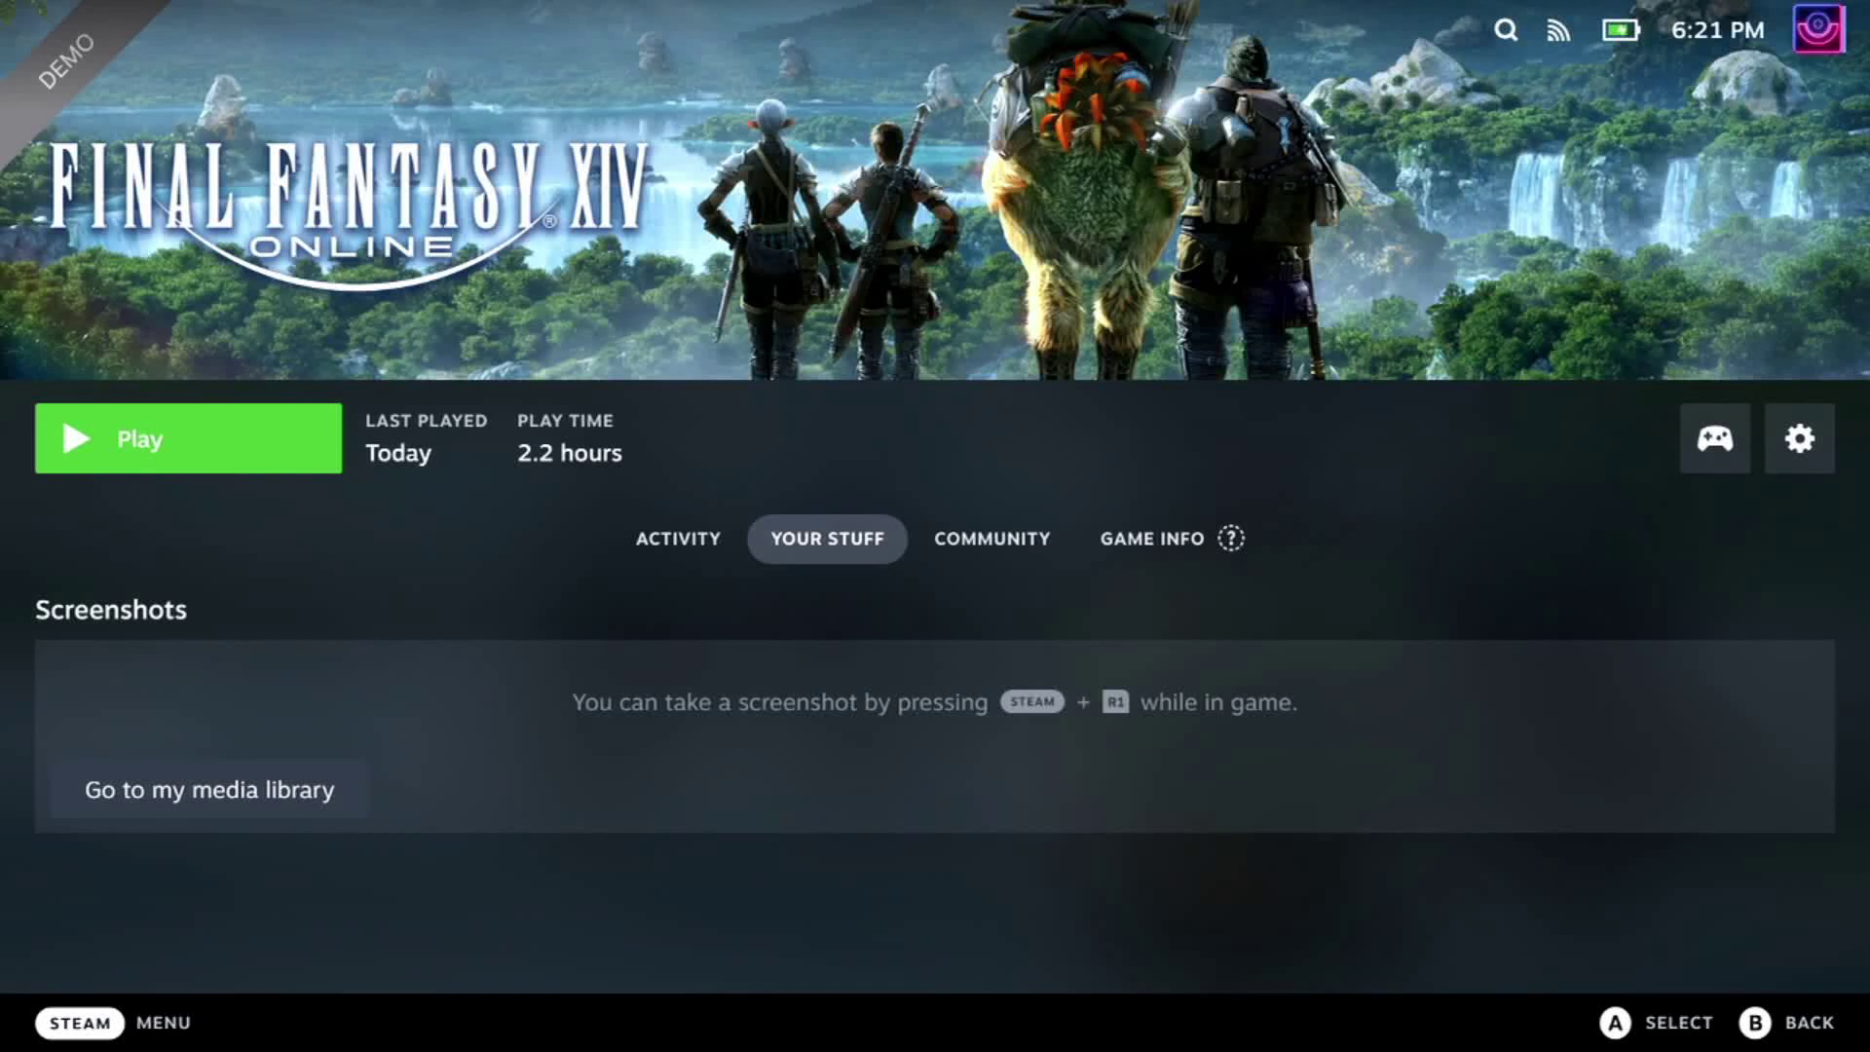
Return focus to Play on the Final Fantasy XIV library page and launch the game
key("Right")
key("Left")
key("Right")
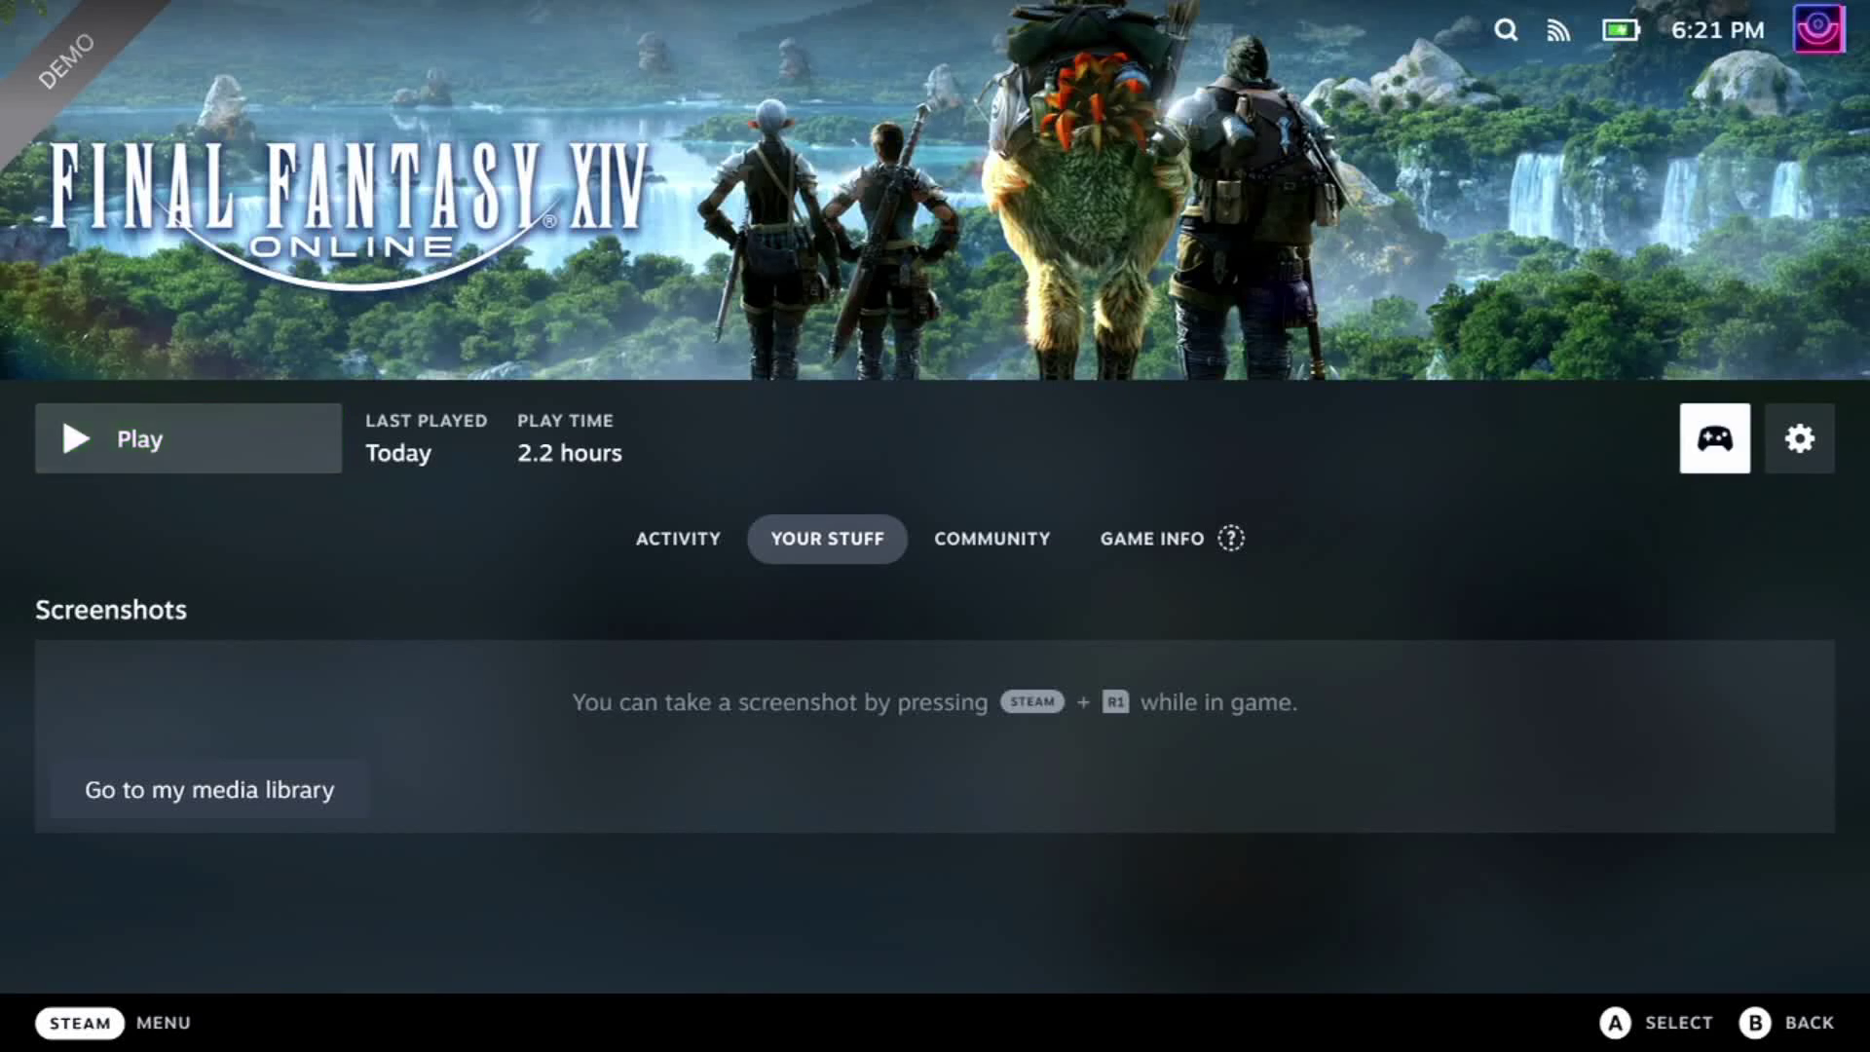
key("Right")
key("Left")
key("Left")
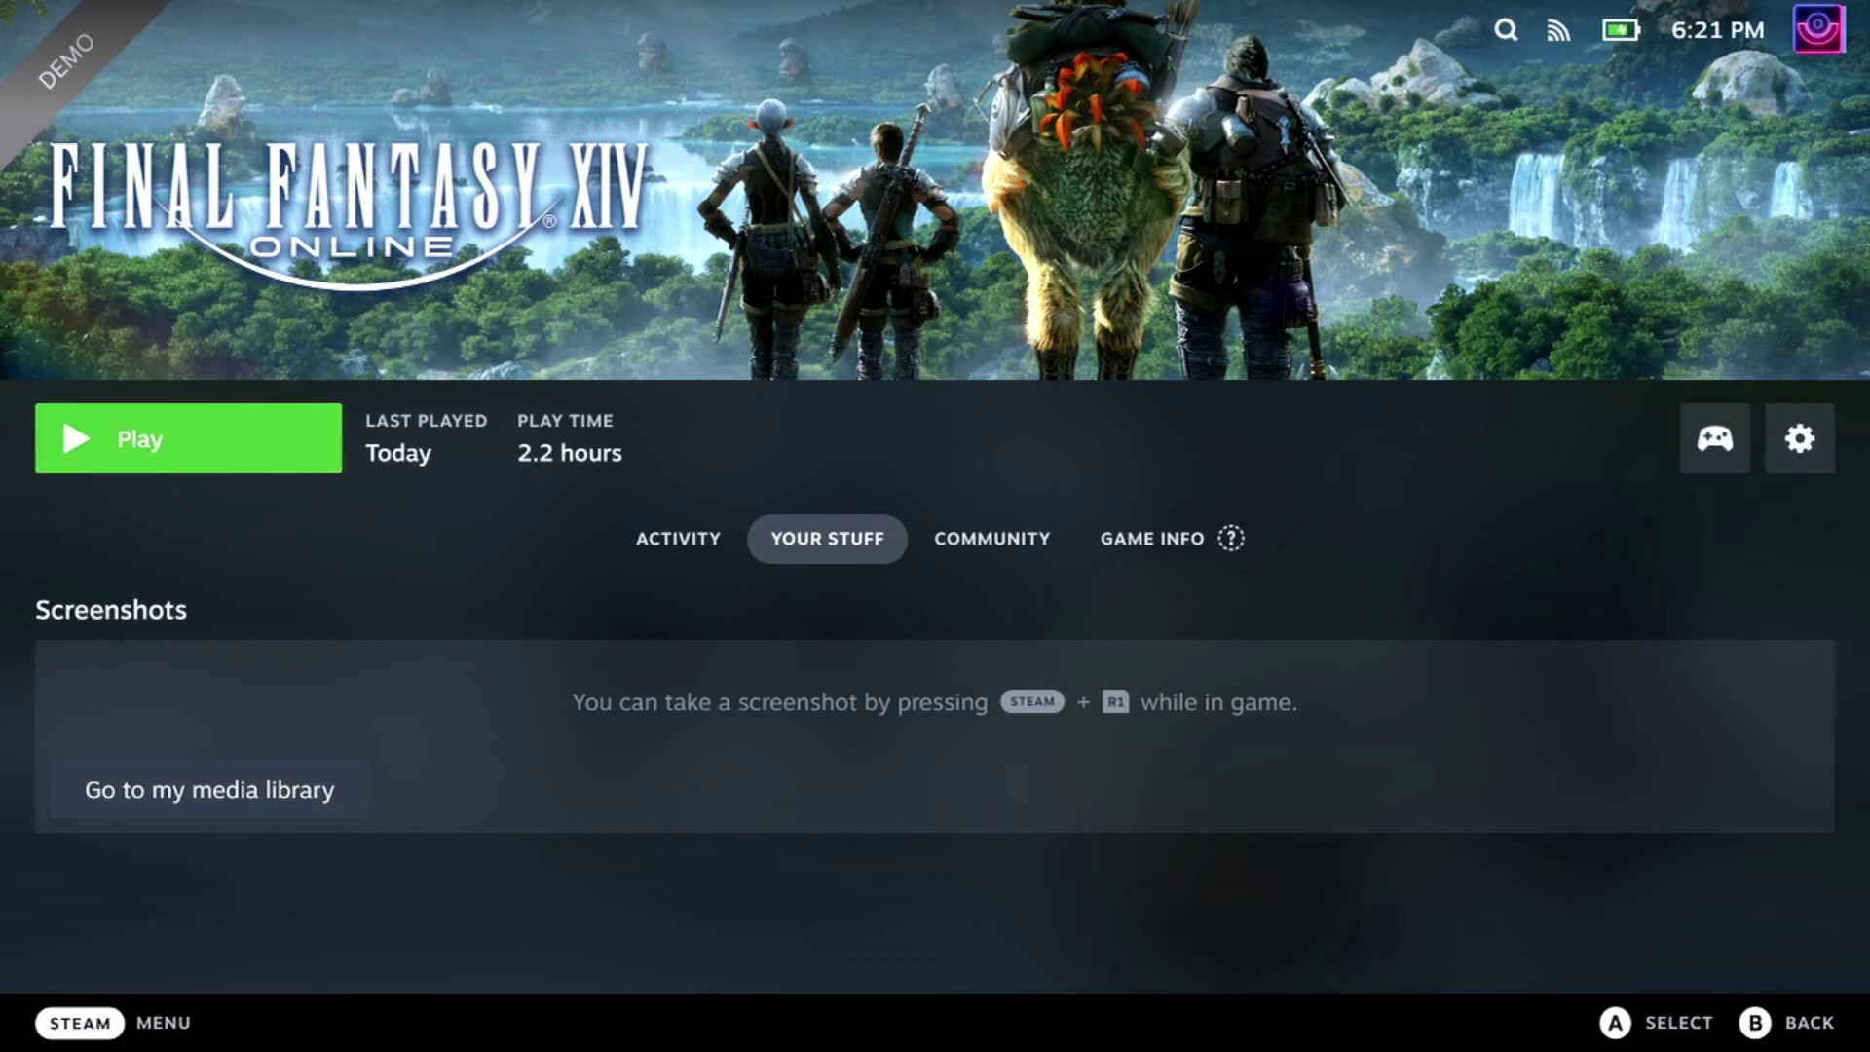
key("Right")
key("Right")
key("Left")
key("Left")
key("Return")
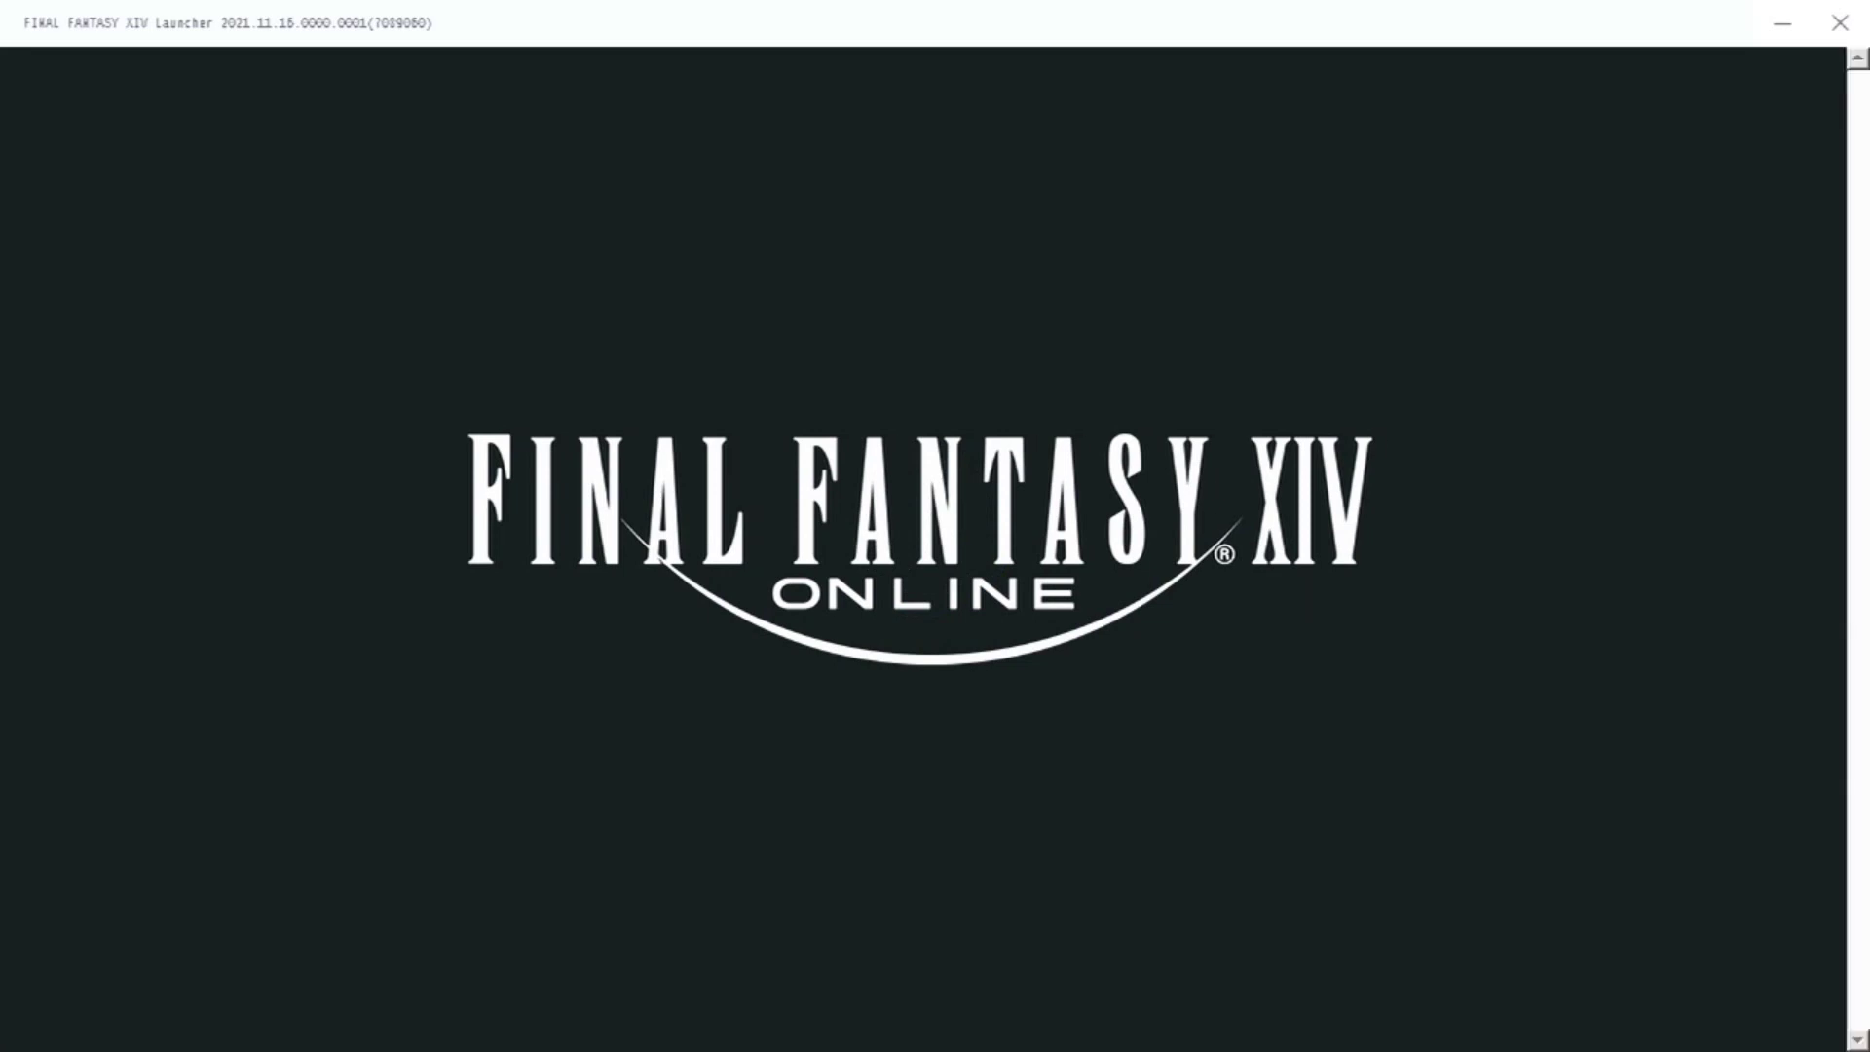
Exit Final Fantasy XIV from the Steam overlay menu, then bring up the Steam side menu
key("shift+Tab")
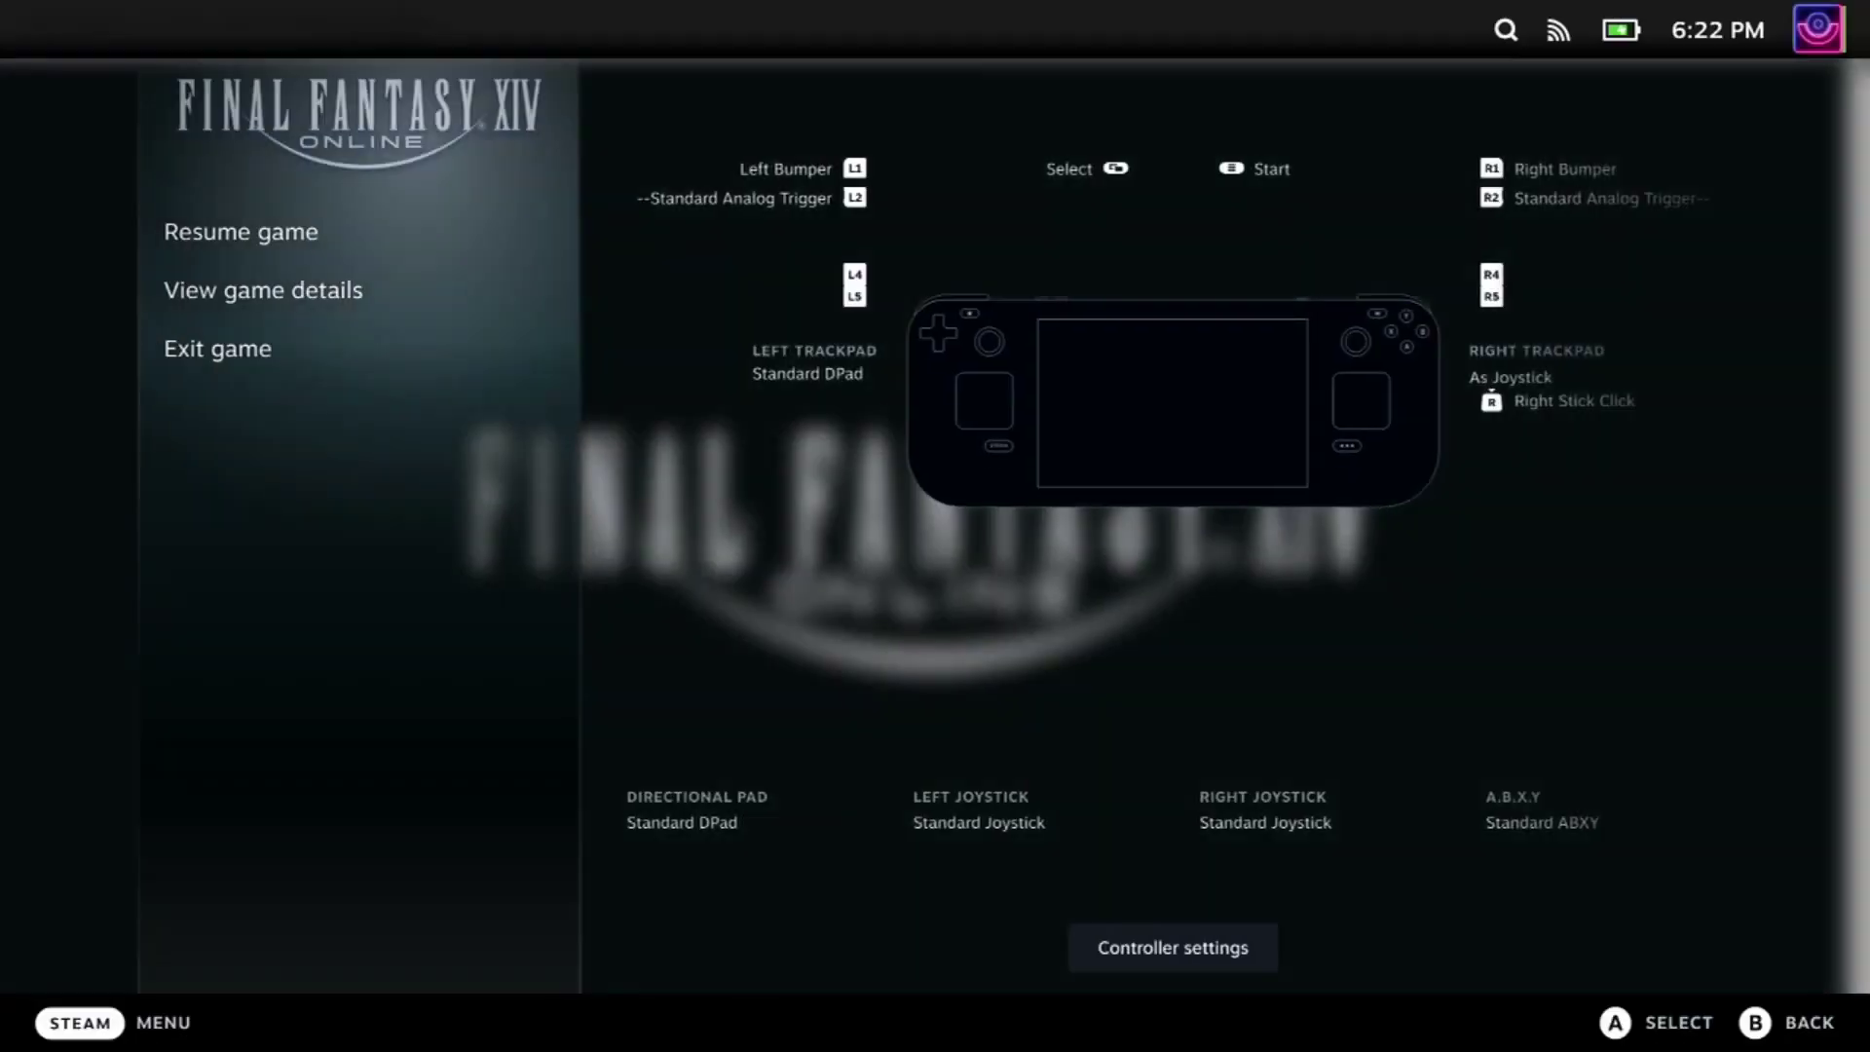
key("Right")
key("Down")
key("Down")
key("Return")
key("Return")
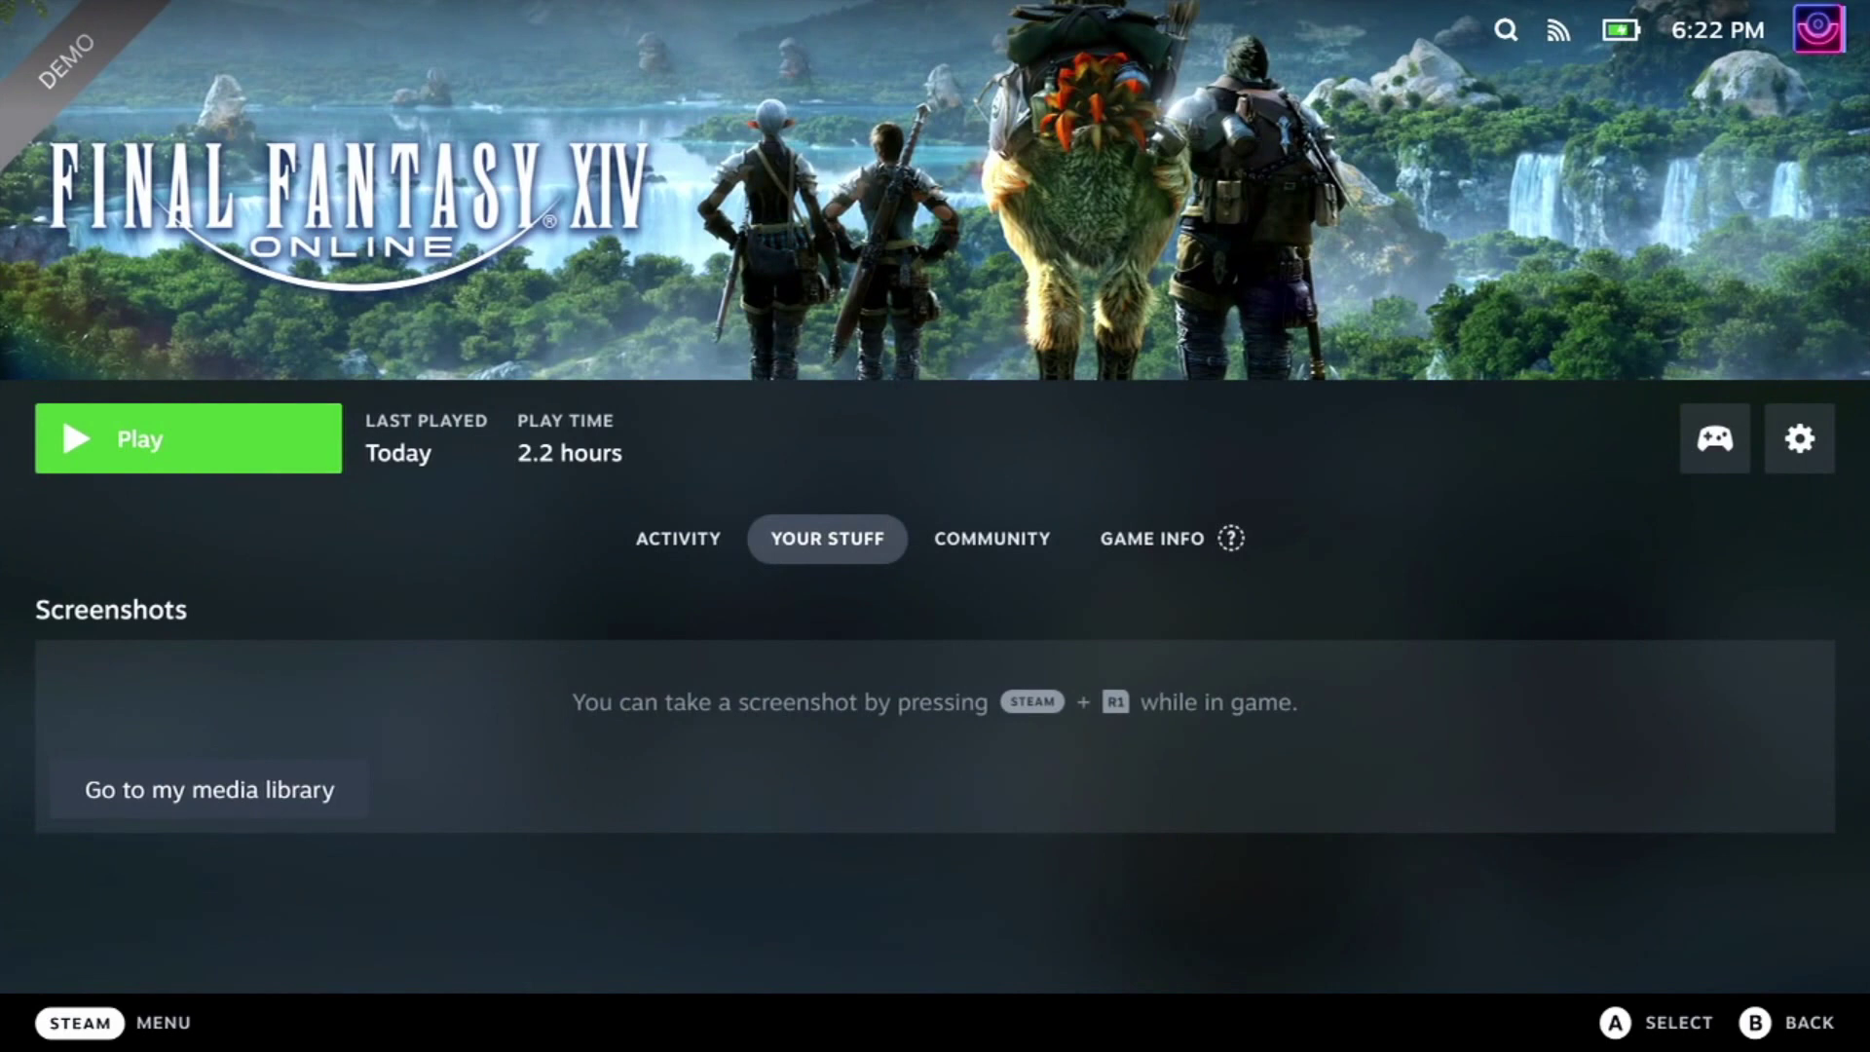
key("super")
key("Down")
key("Down")
key("Down")
key("Down")
key("Down")
key("Down")
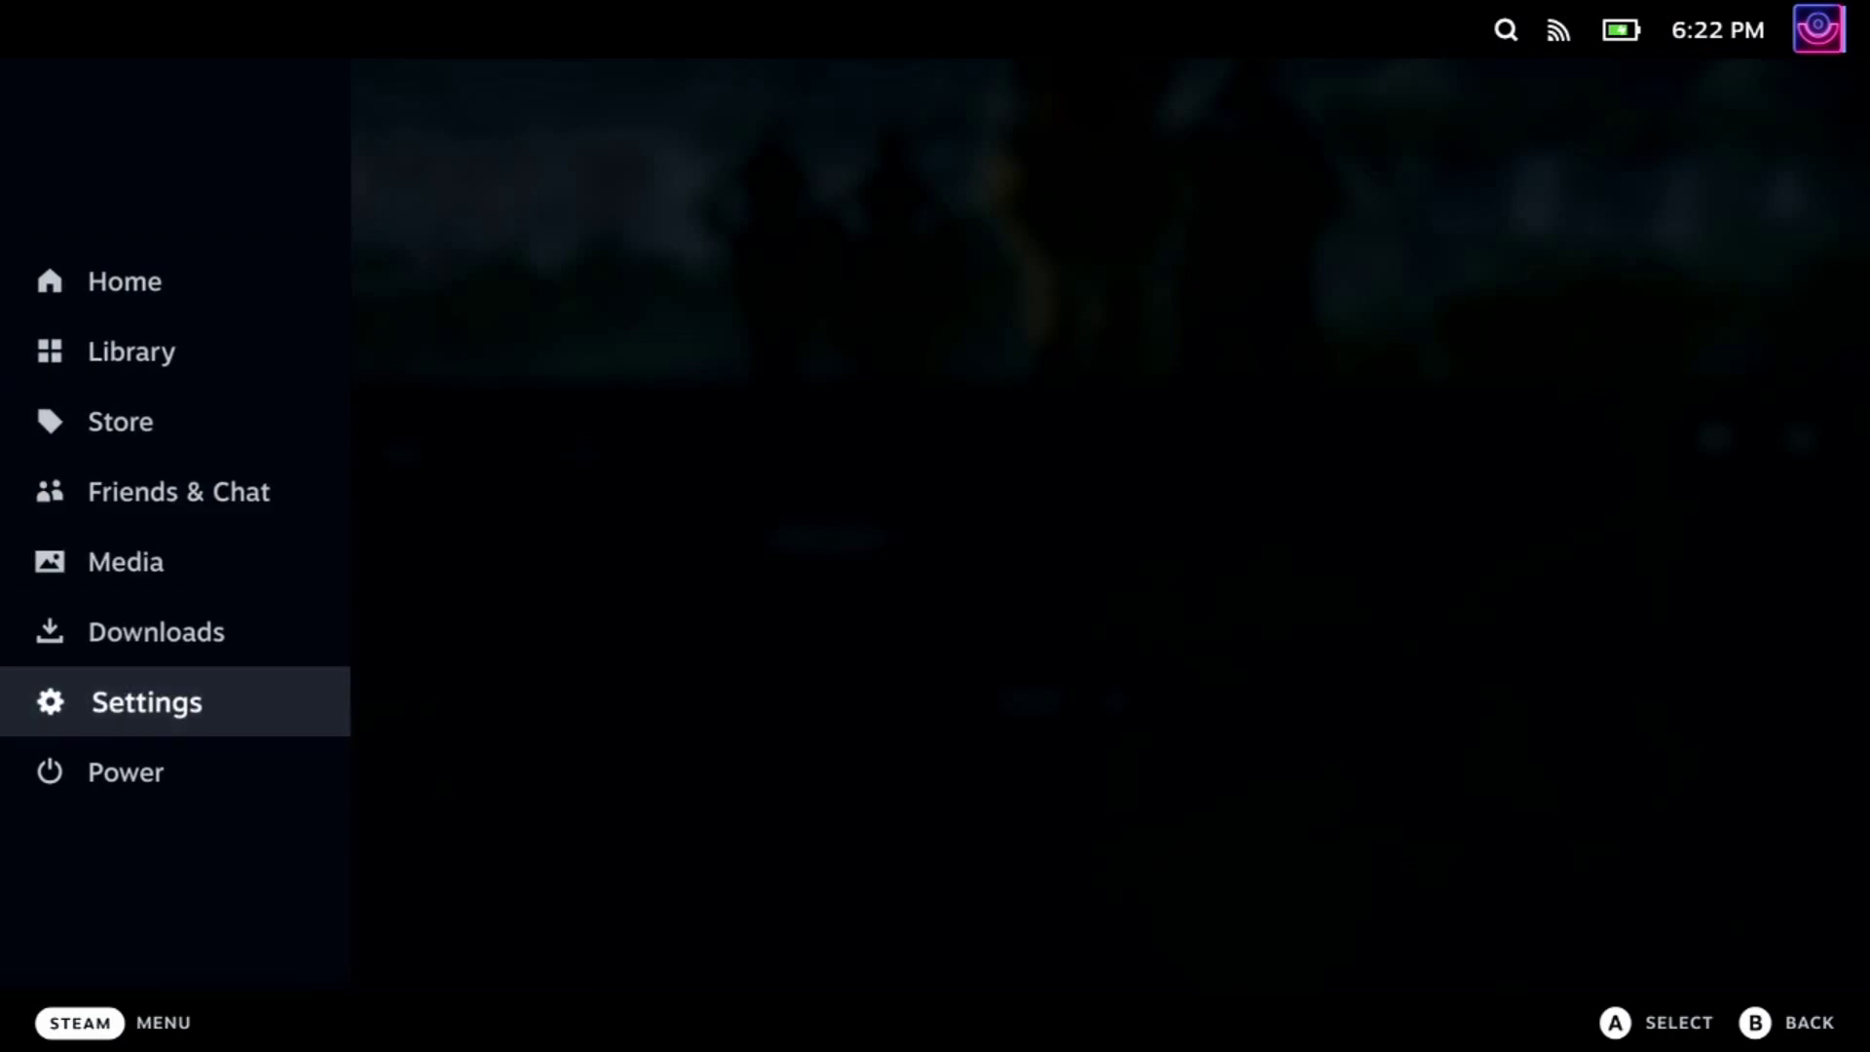
Choose Power in the Steam menu and select Switch to Desktop
key("Down")
key("Return")
key("Down")
key("Down")
key("Down")
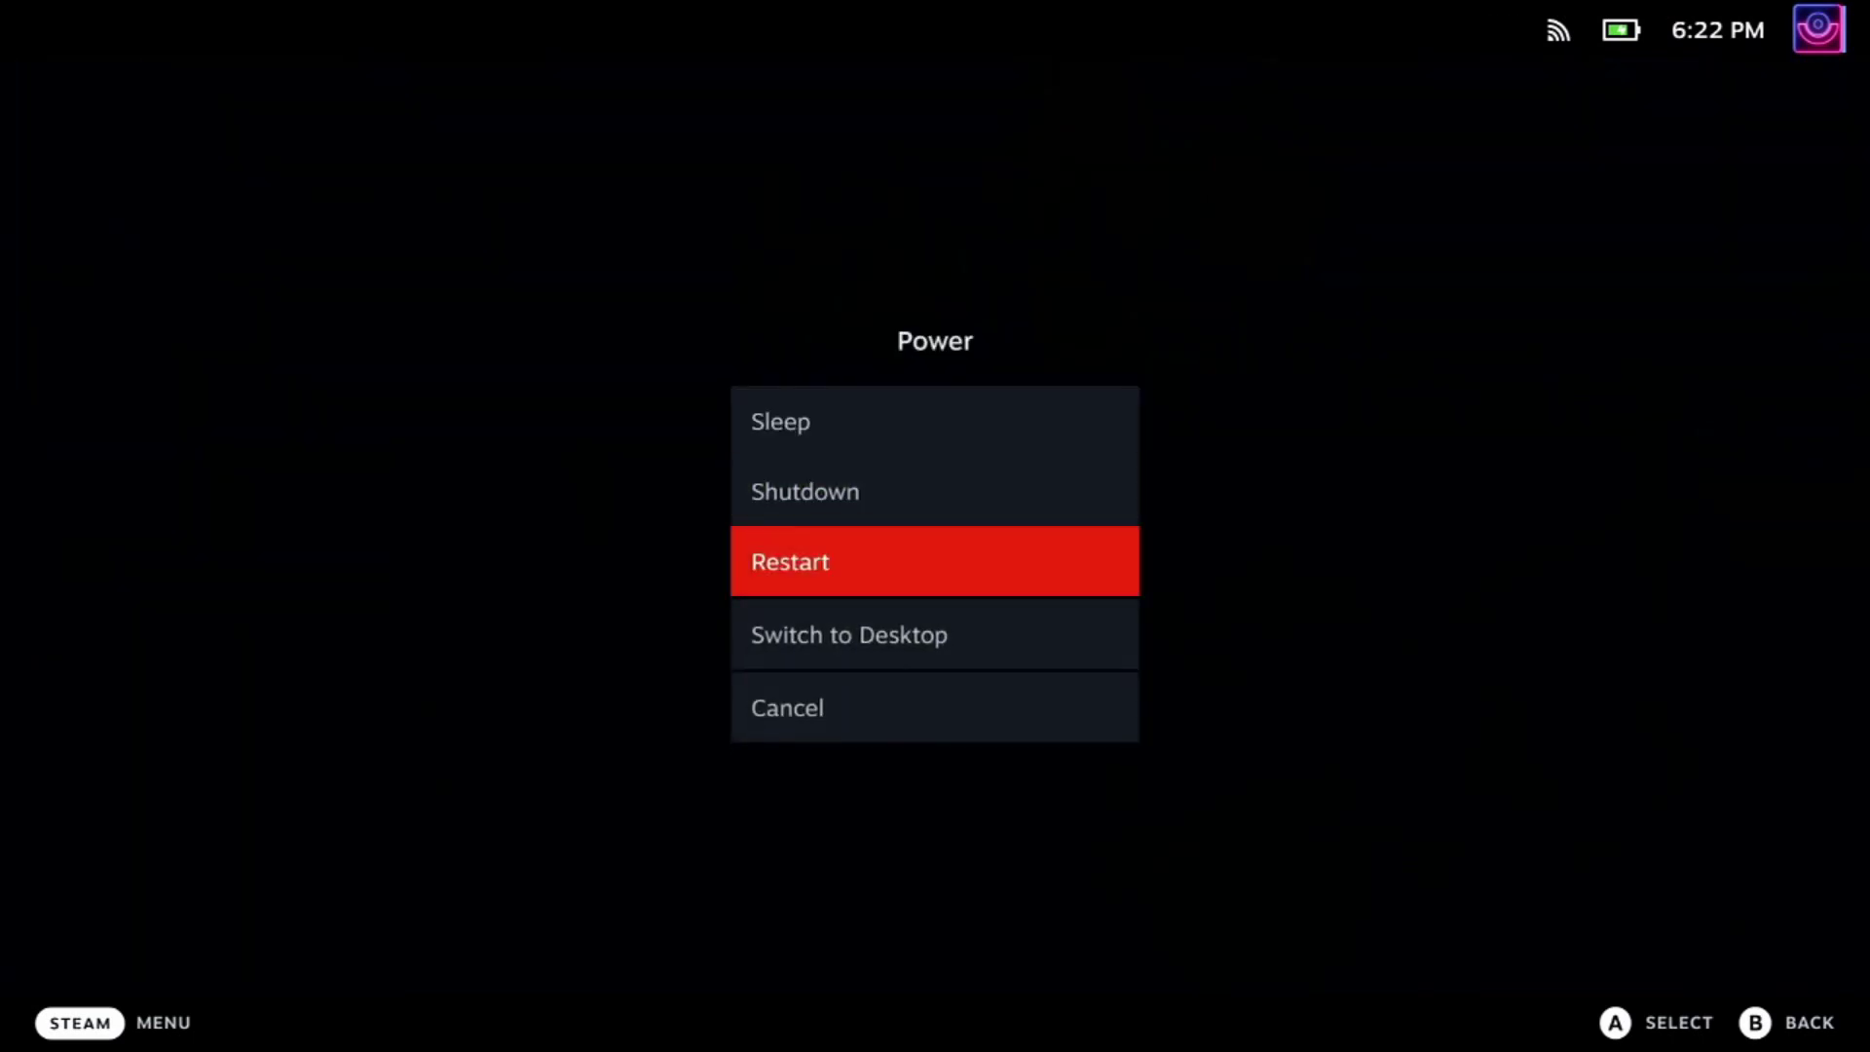
key("Return")
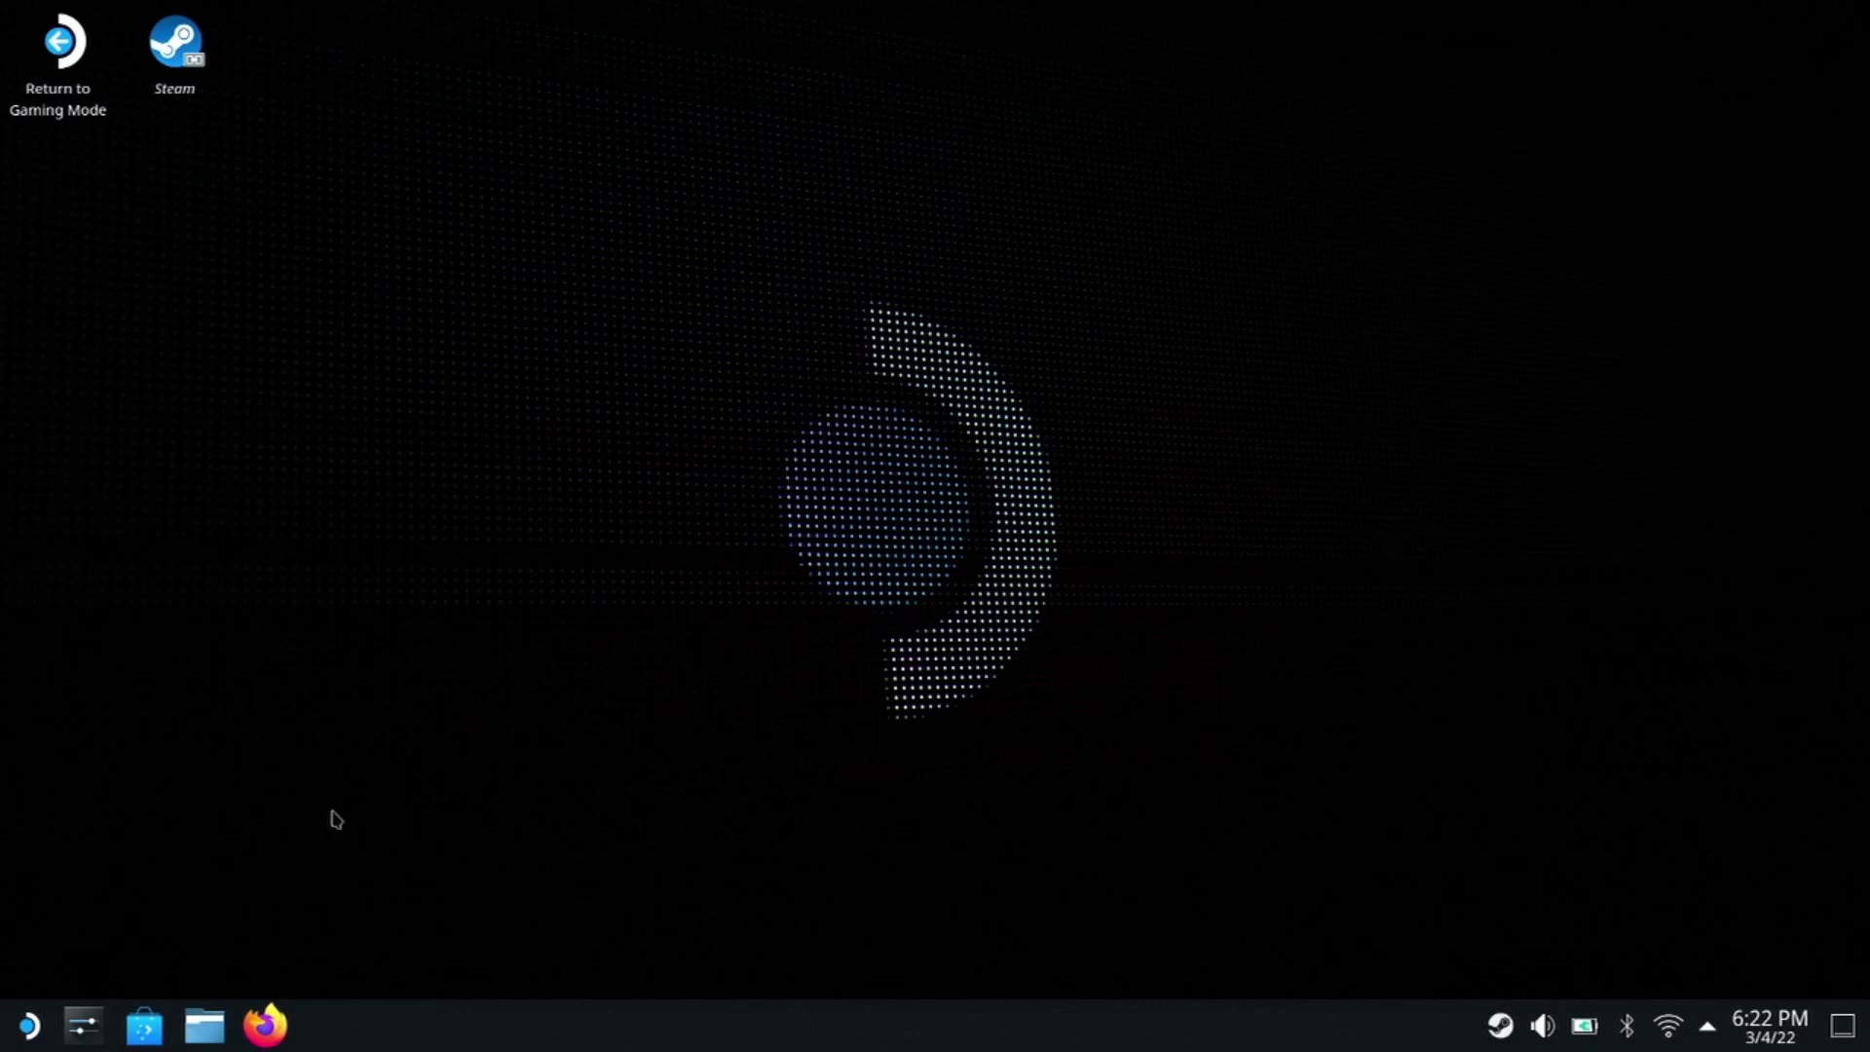
Launch Discover from the taskbar and drag its window fully onto the screen
left_click(143, 1025)
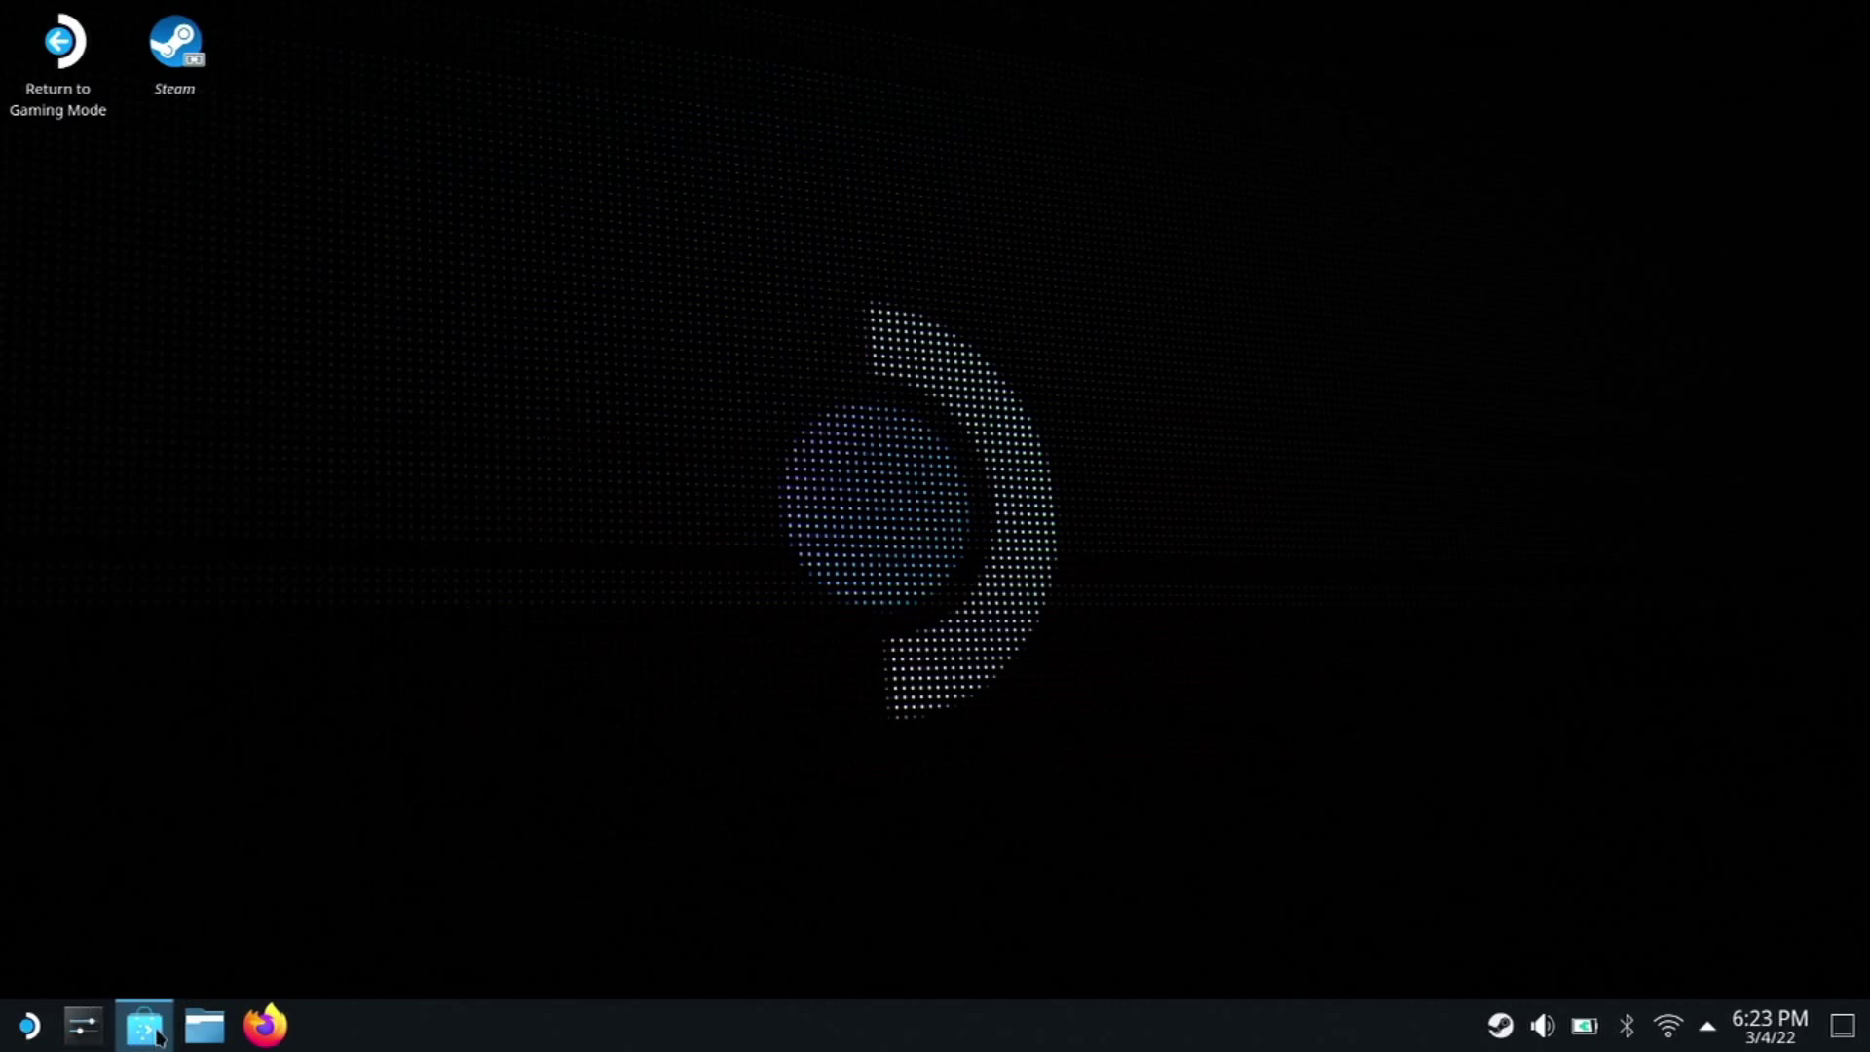
left_click(143, 1032)
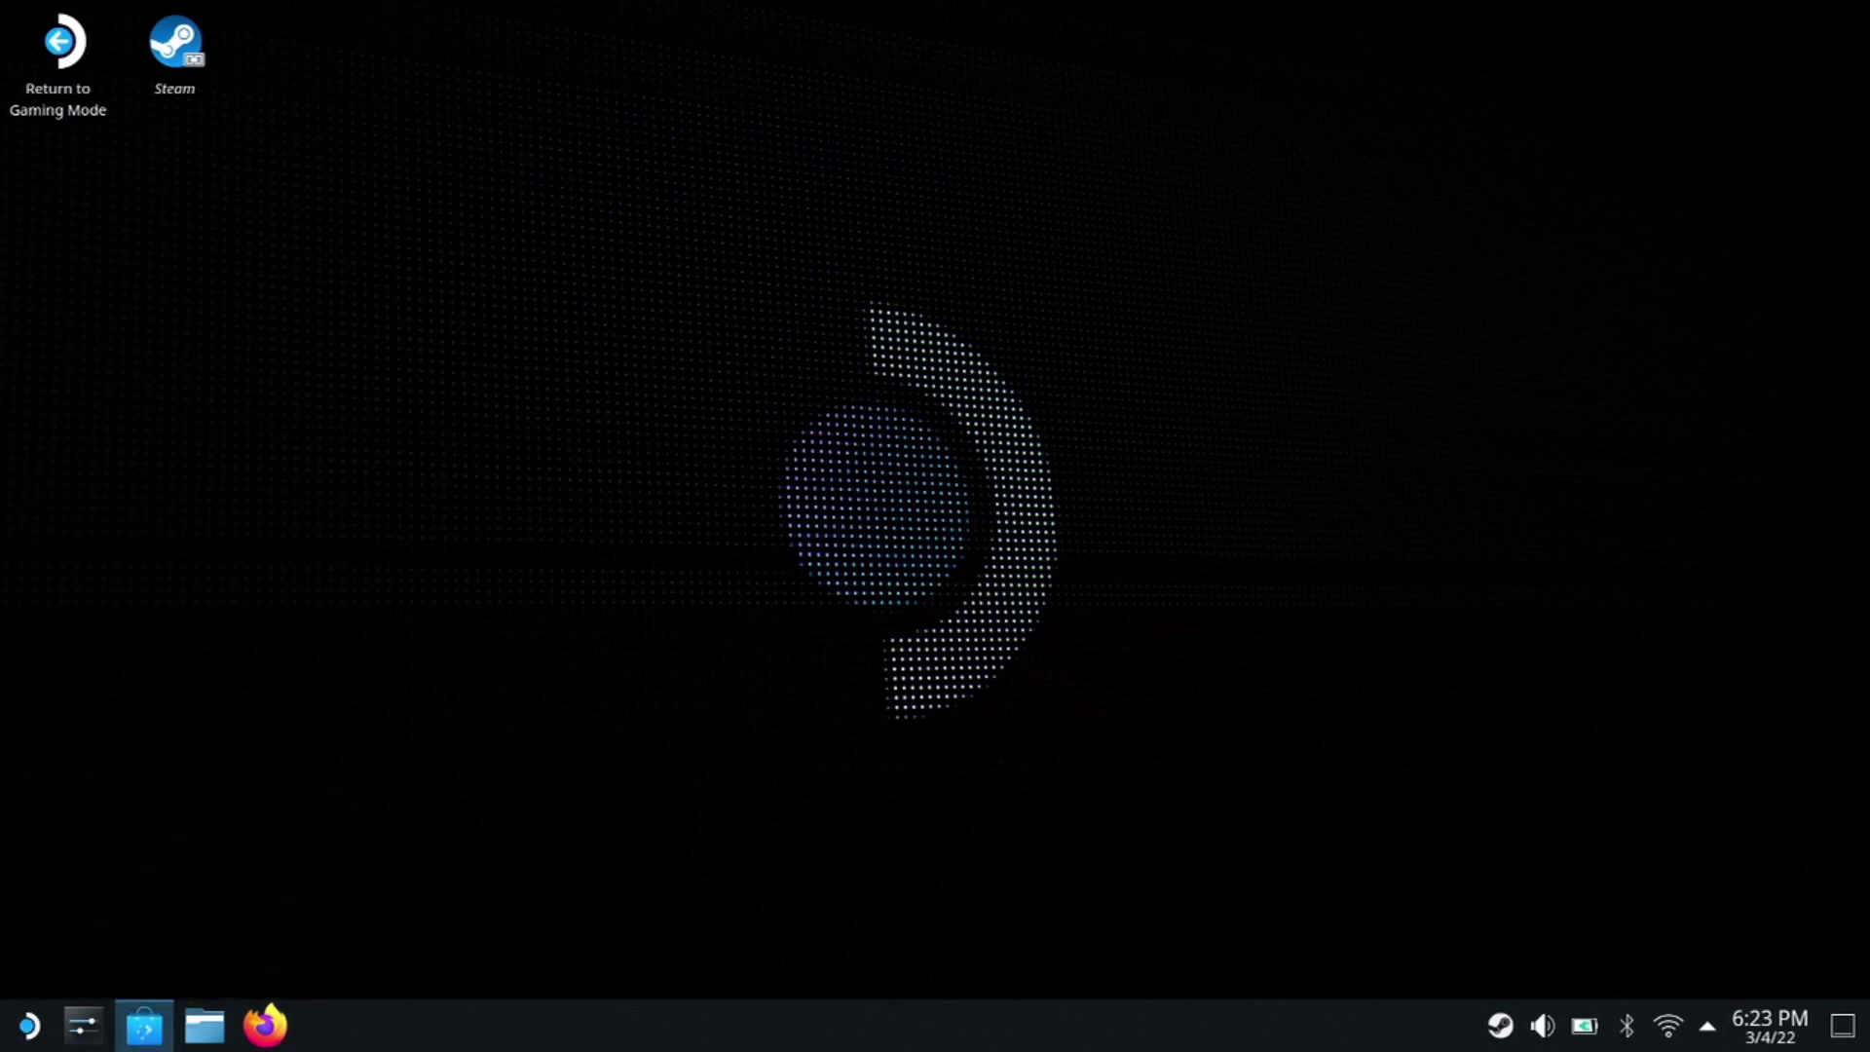
left_click_drag(56, 88, 813, 179)
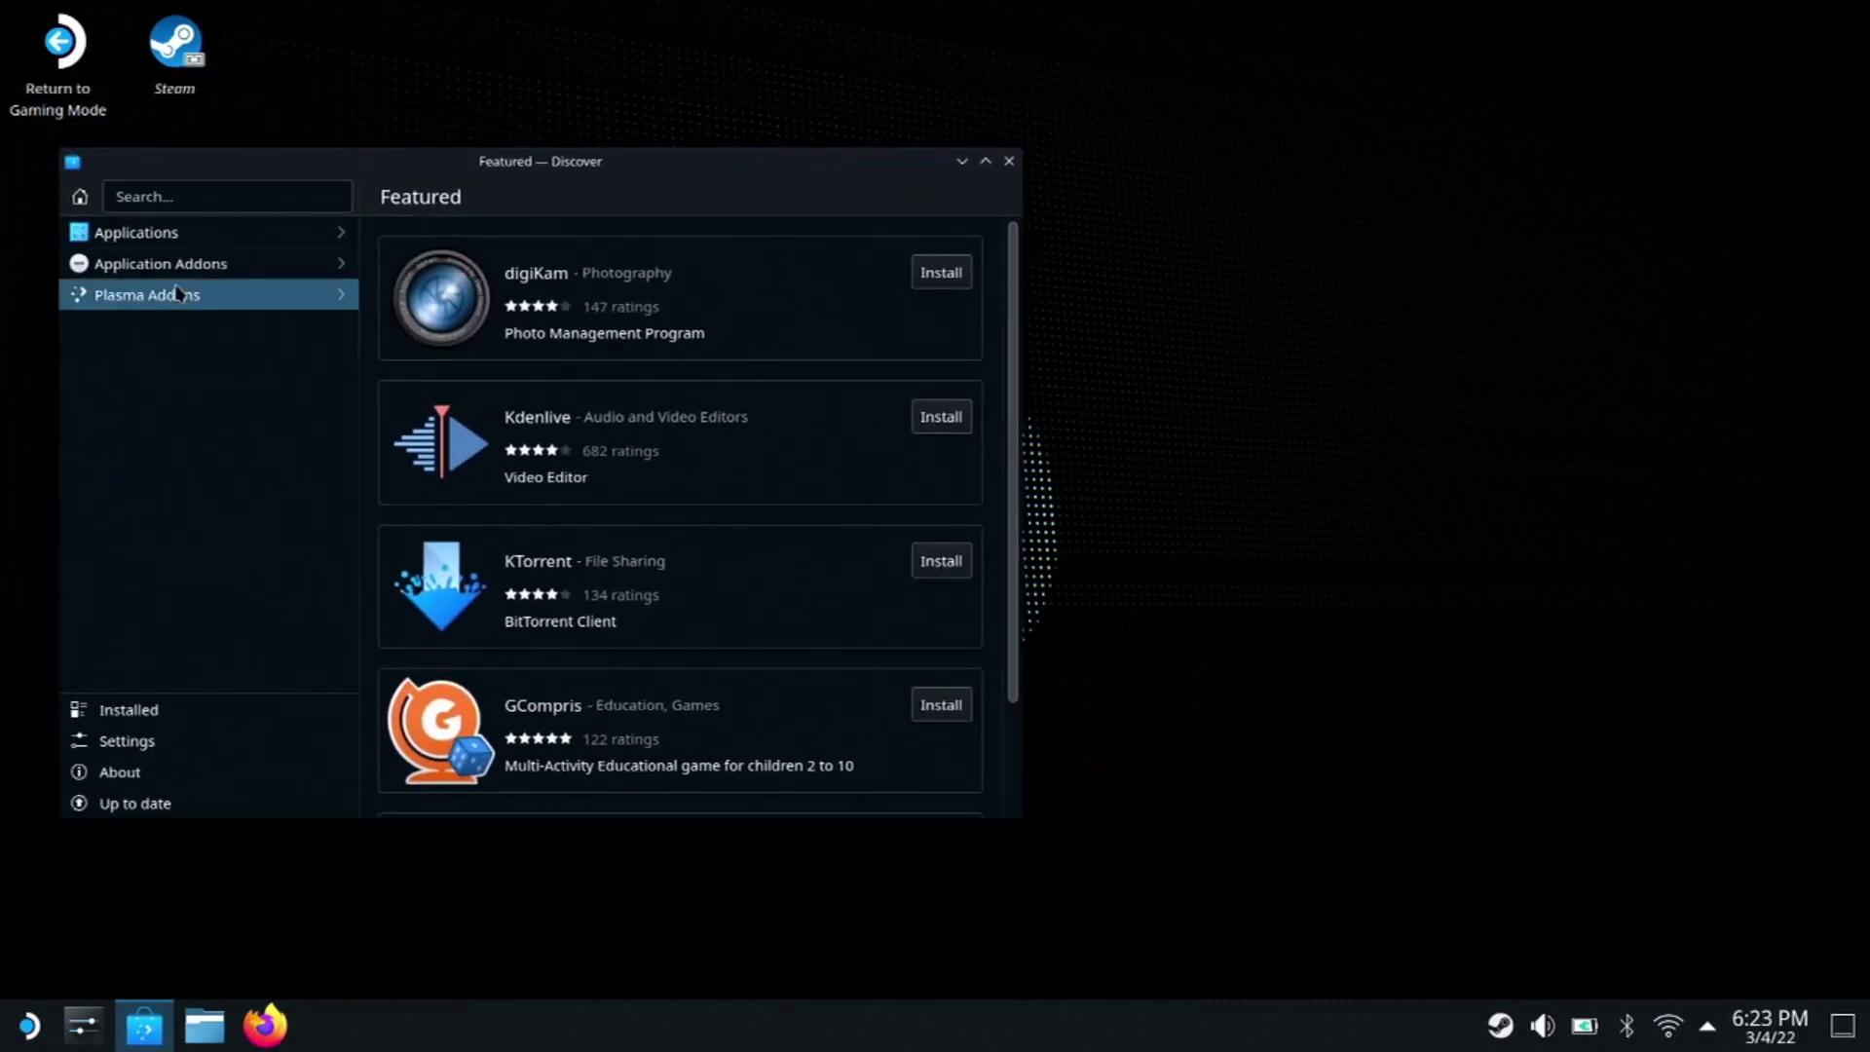
Search the Discover store for 'gedit'
left_click(233, 198)
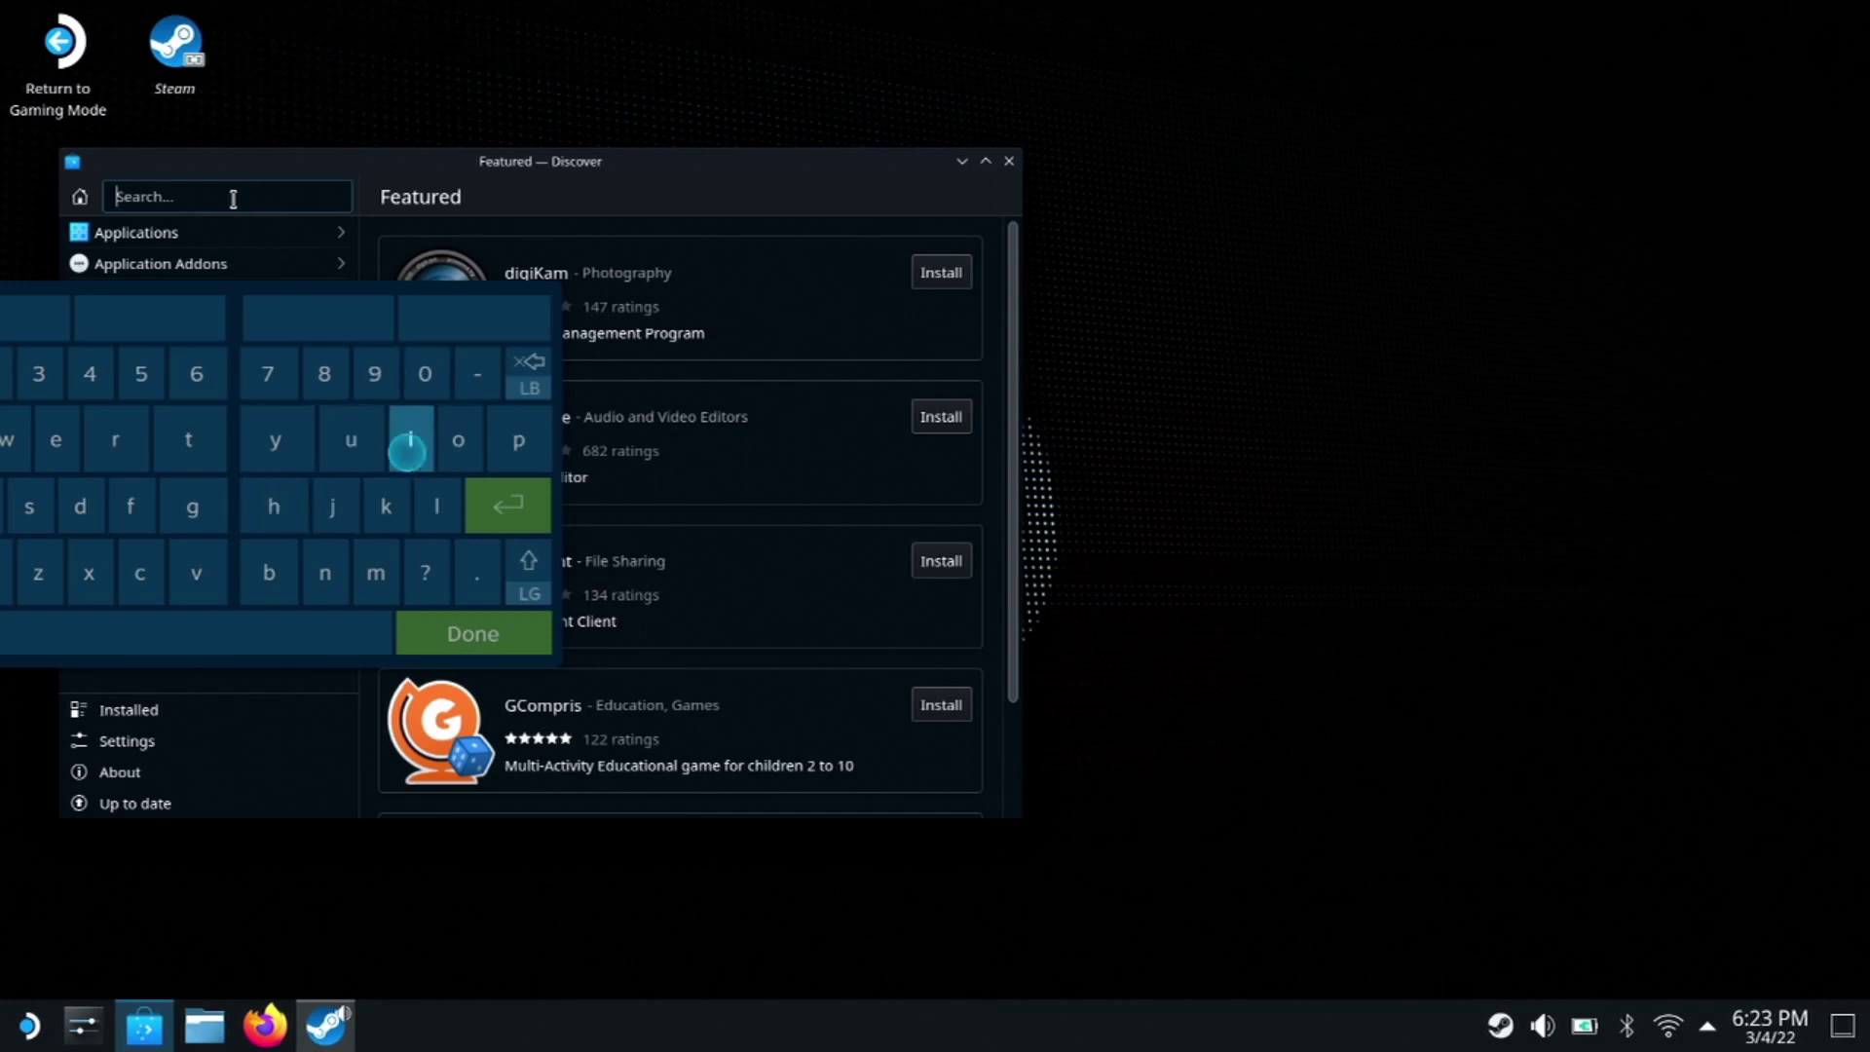
type("g")
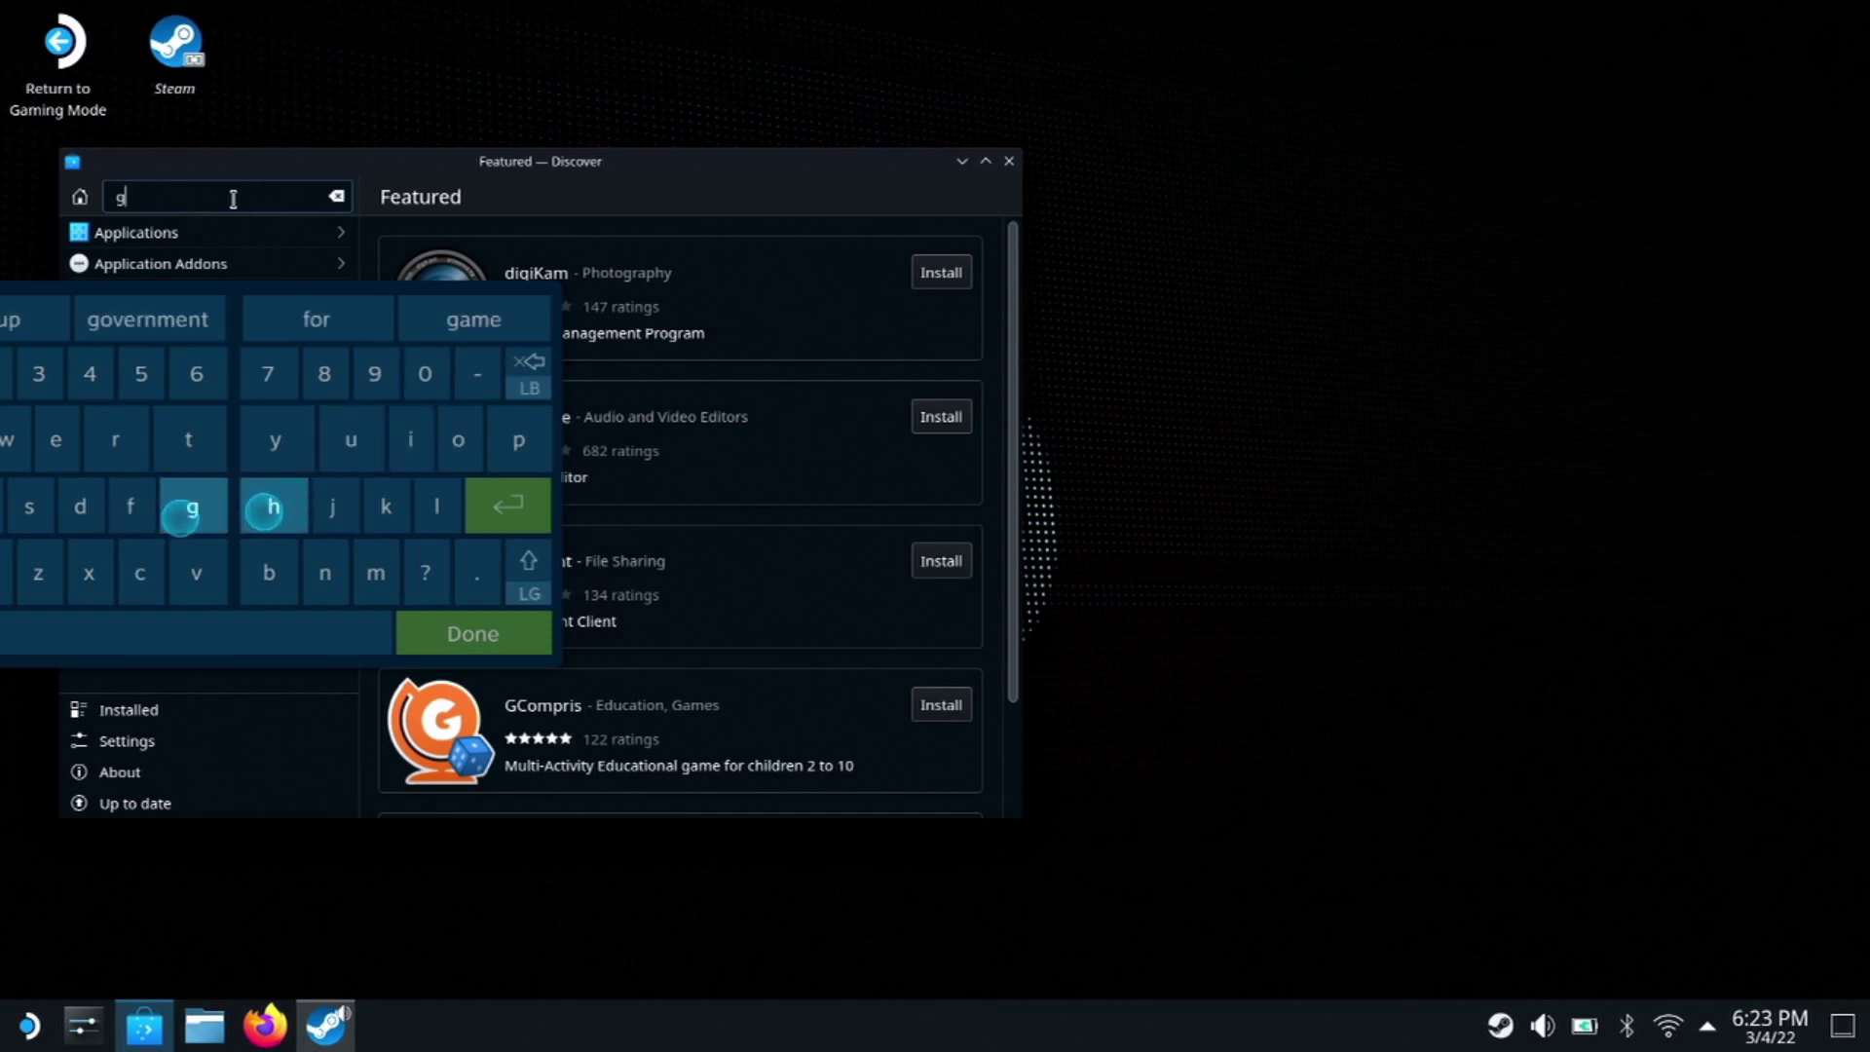
type("ed")
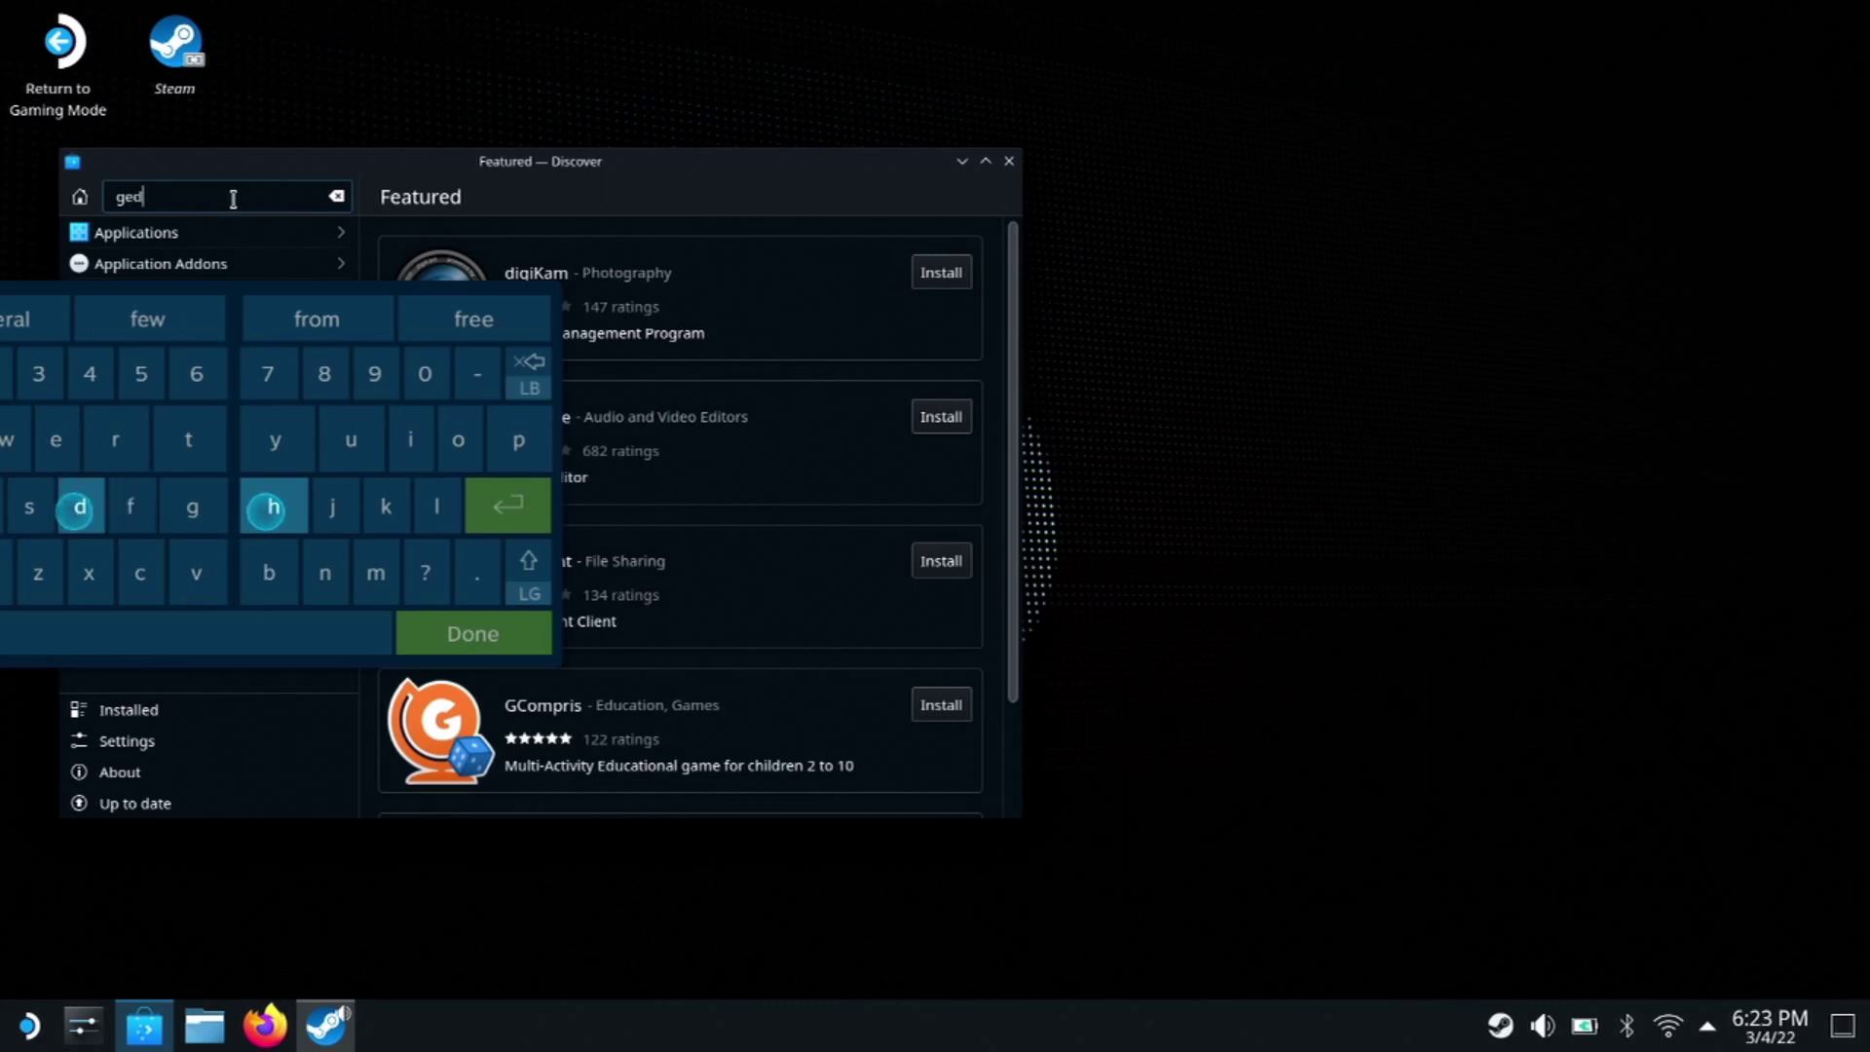
type("it")
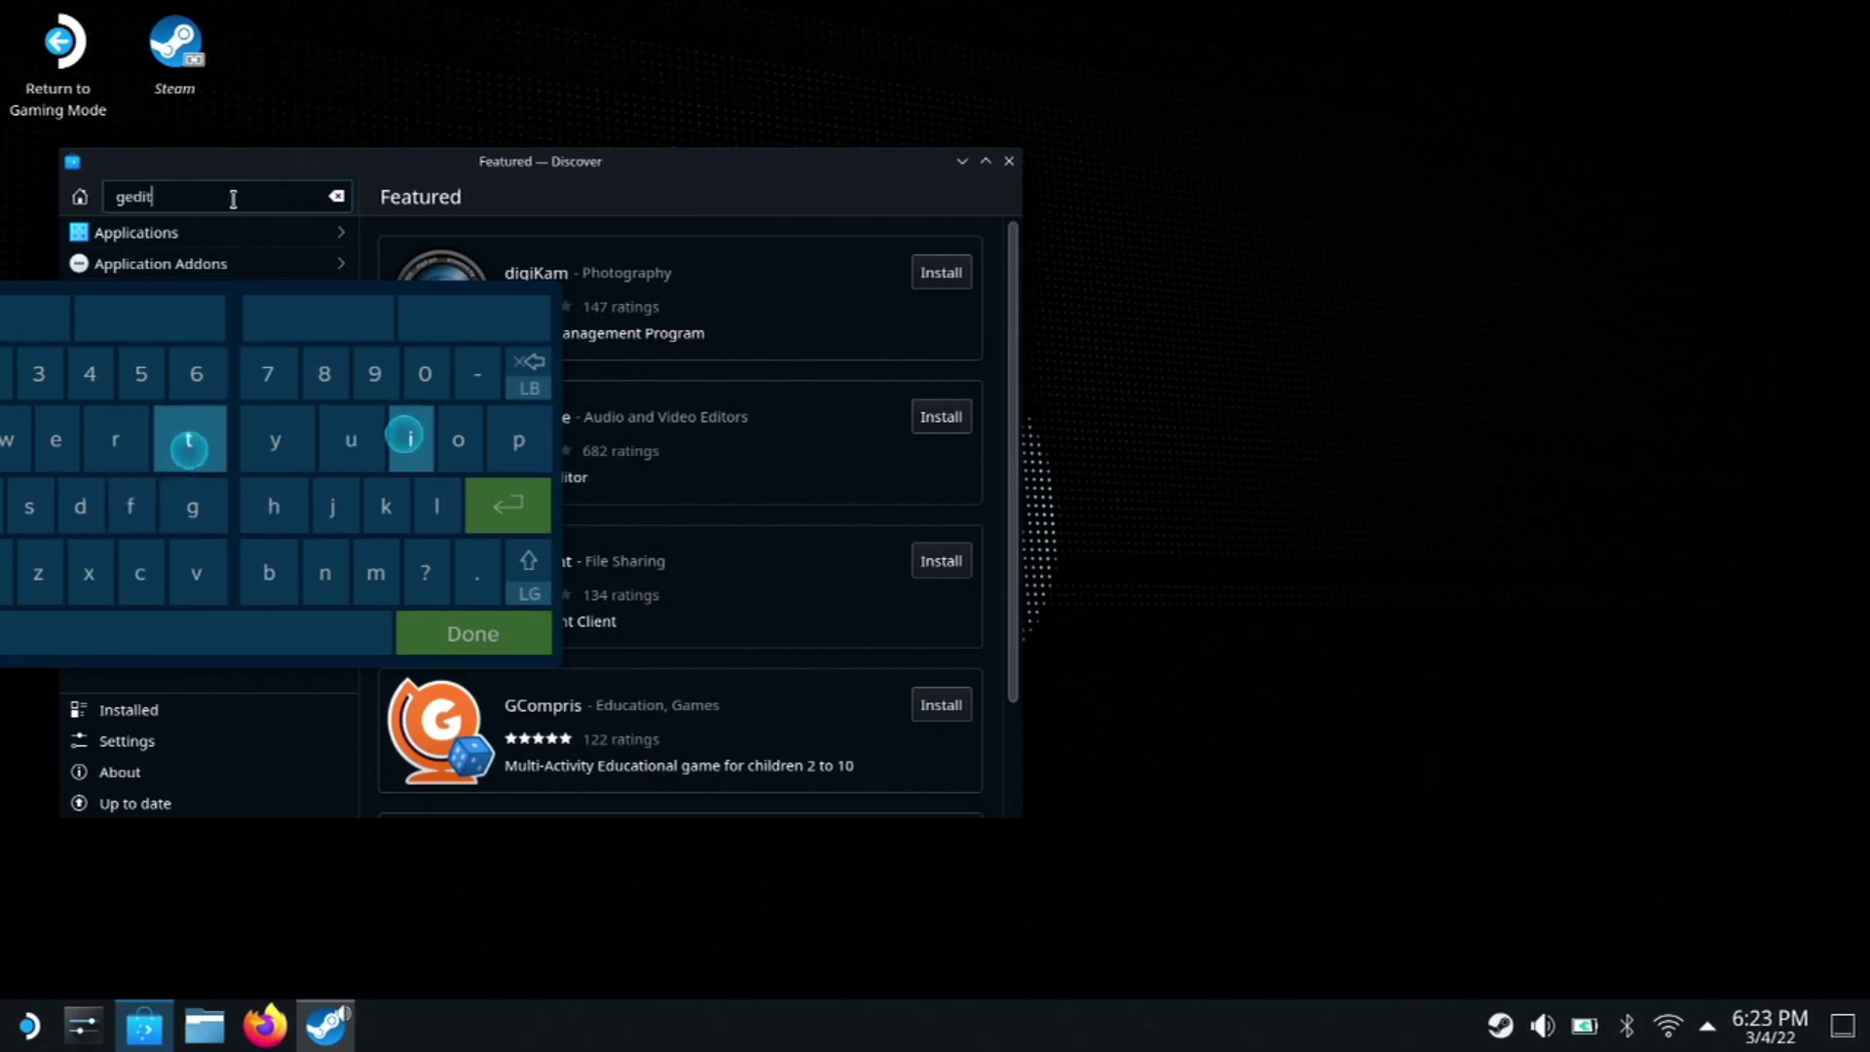
left_click(473, 635)
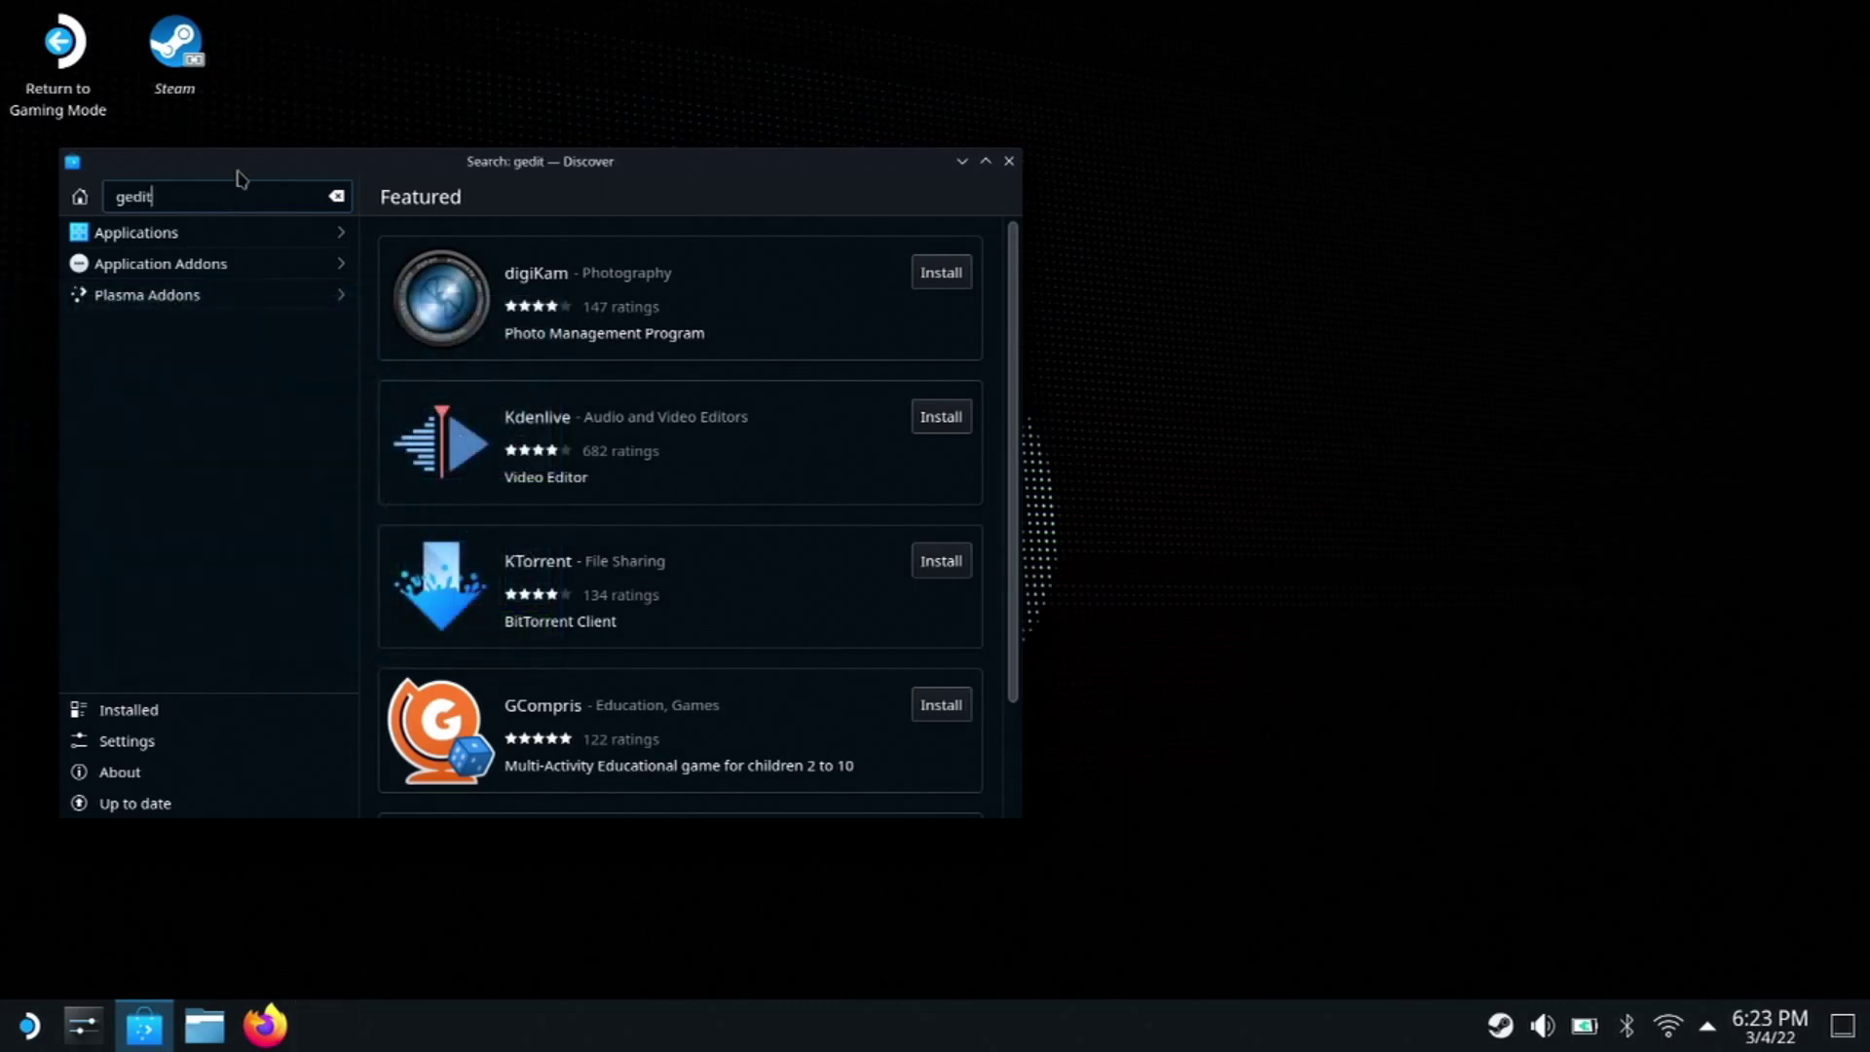
Centre the window, install gedit from the results, and clear the search back to Featured
left_click_drag(448, 166, 701, 192)
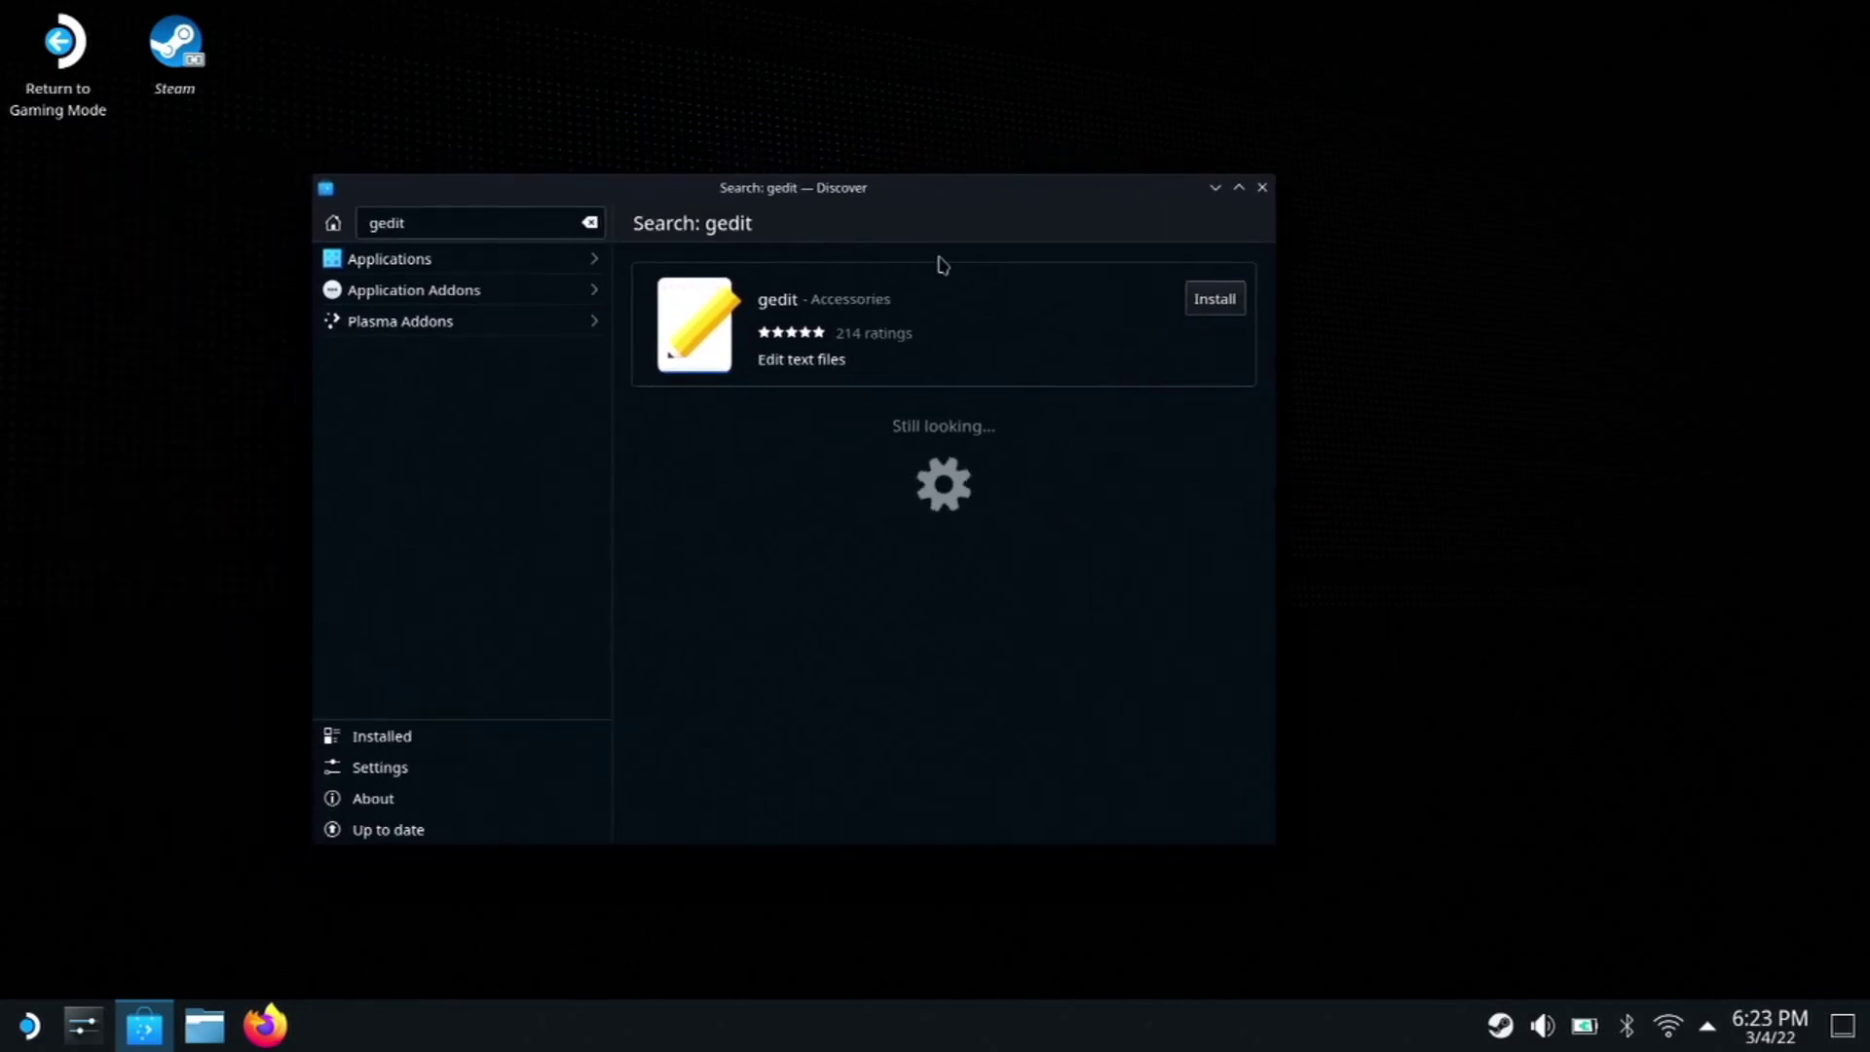
left_click(1194, 301)
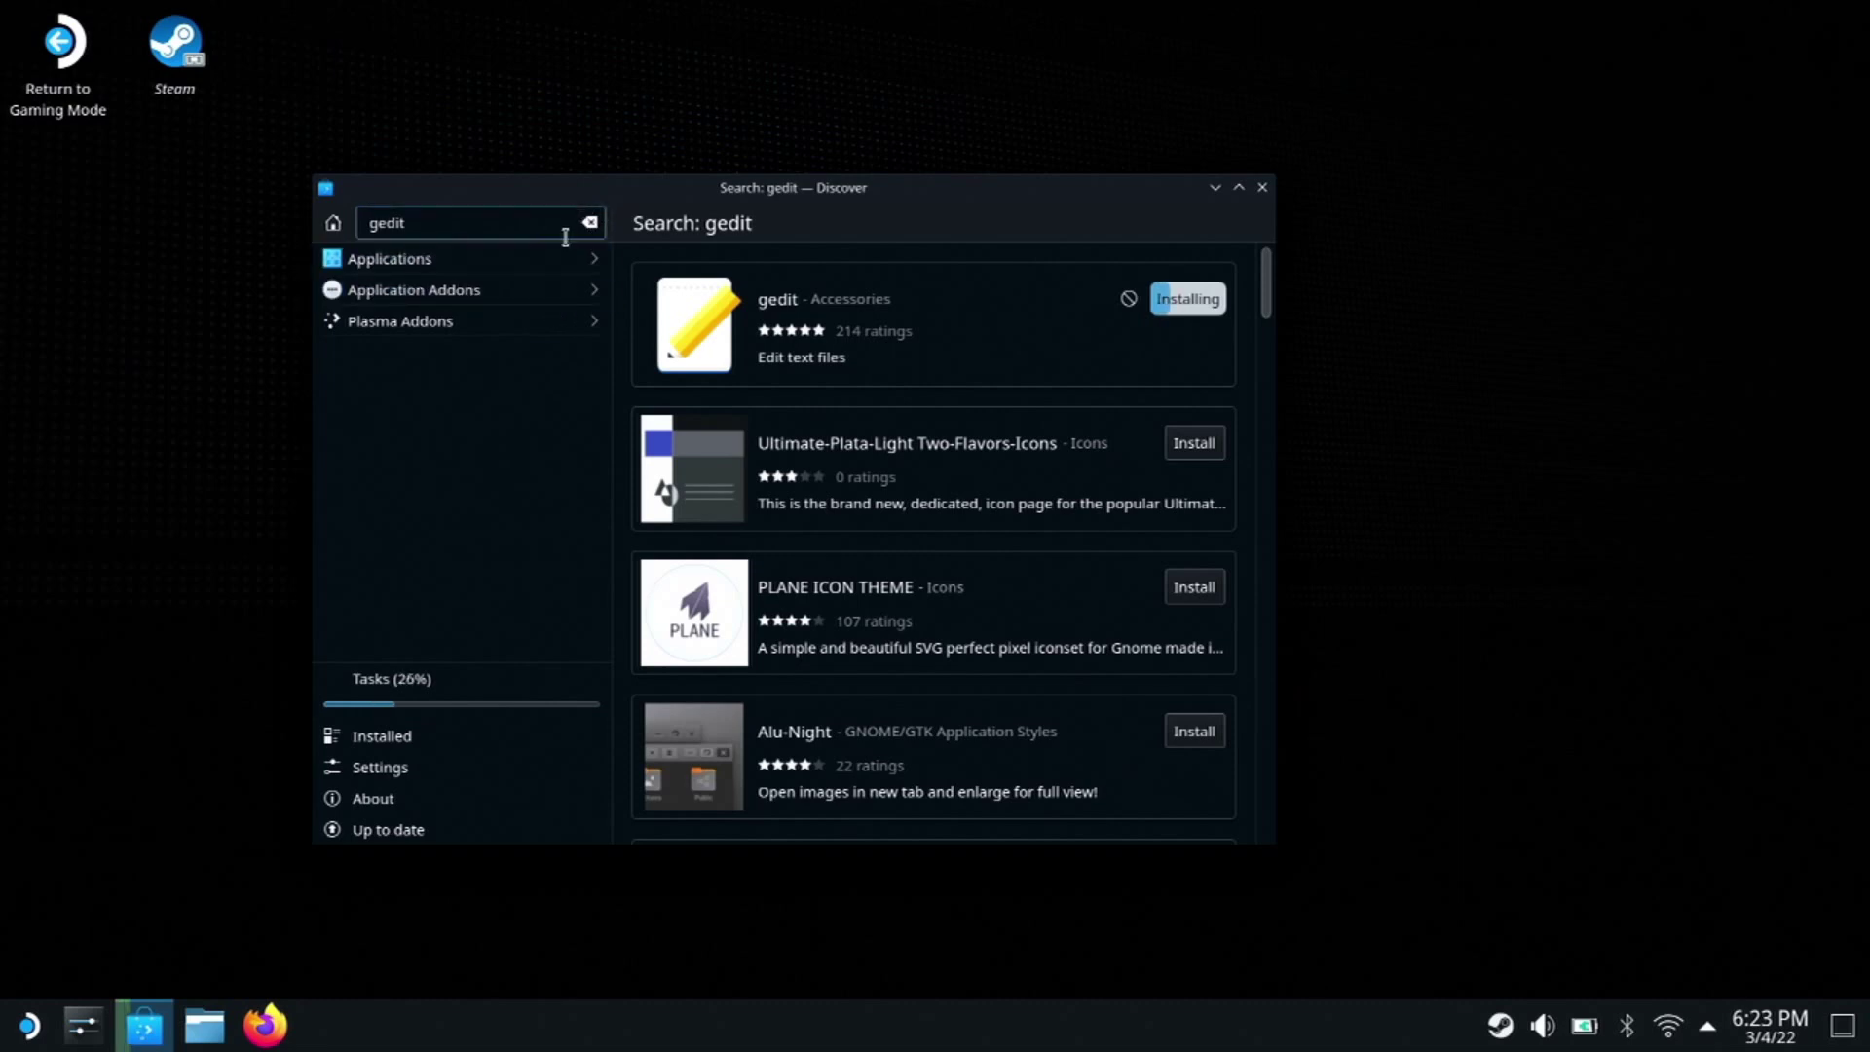
left_click(590, 222)
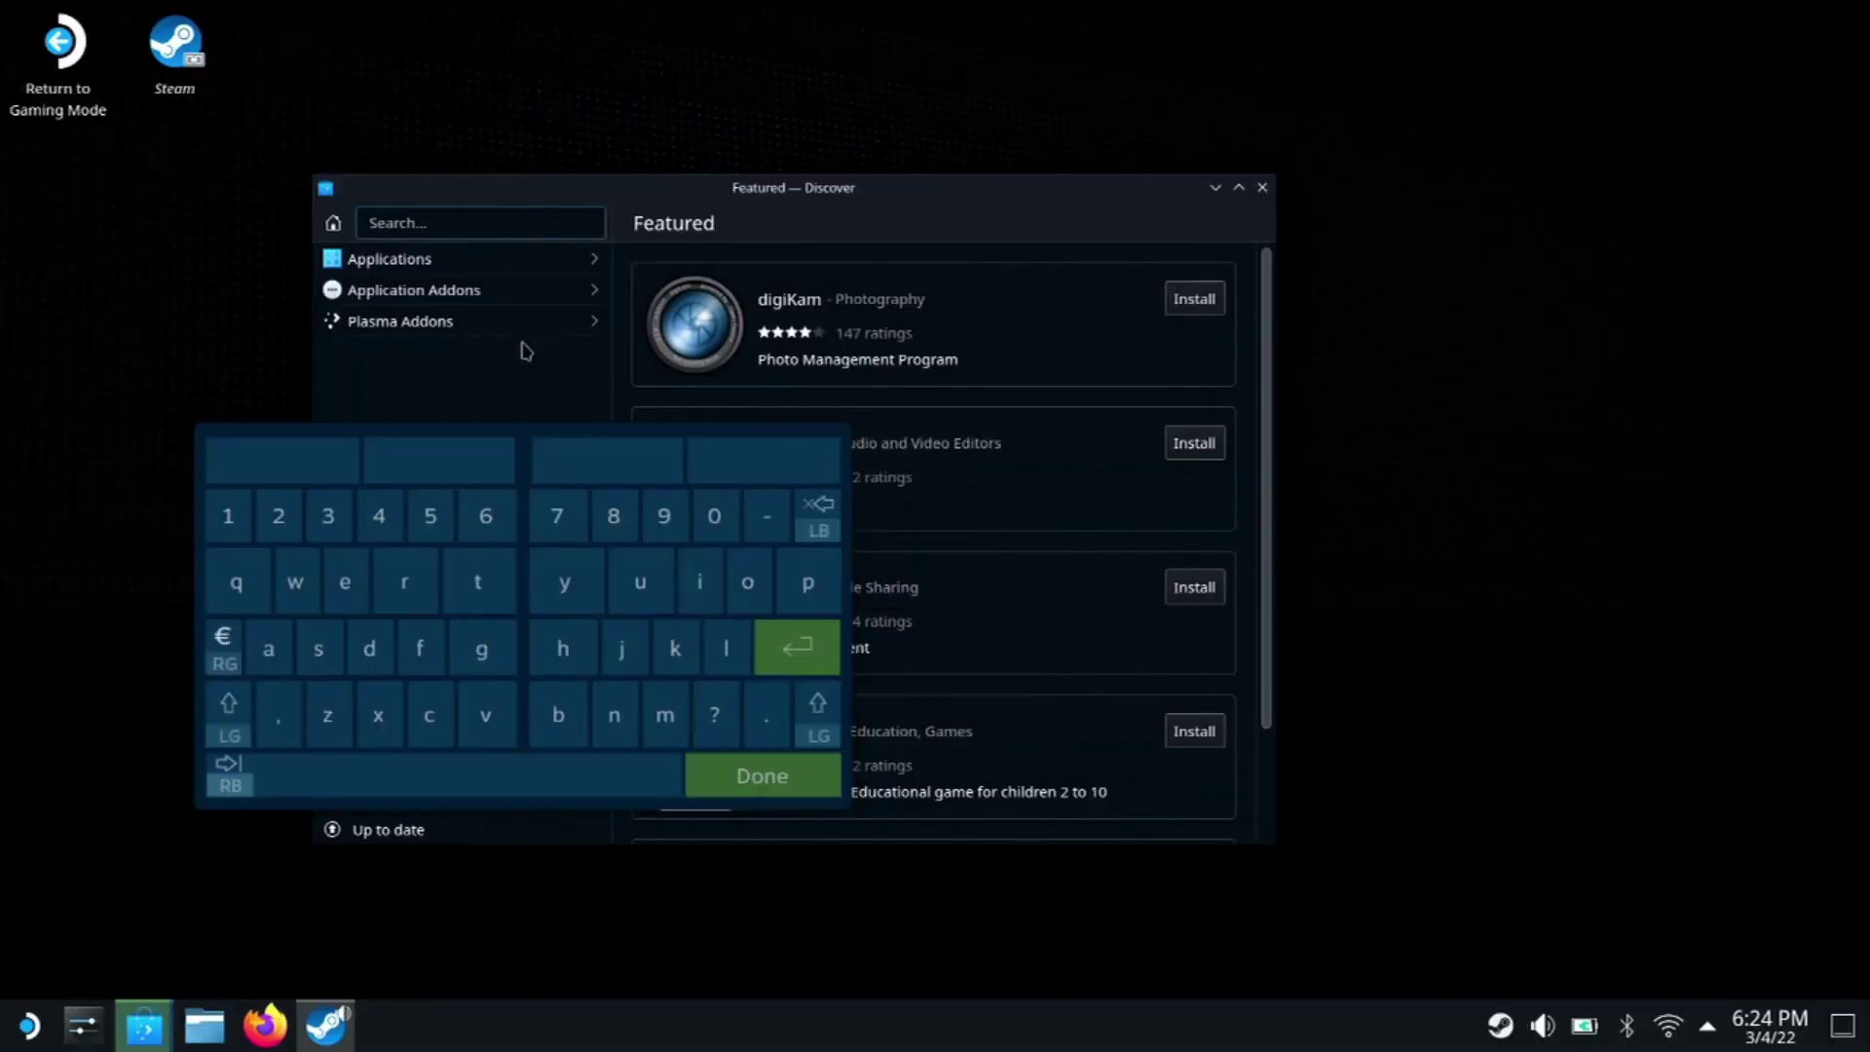
Search Discover for 'proton', confirm ProtonUp-Qt is installed, and close Discover
type("p")
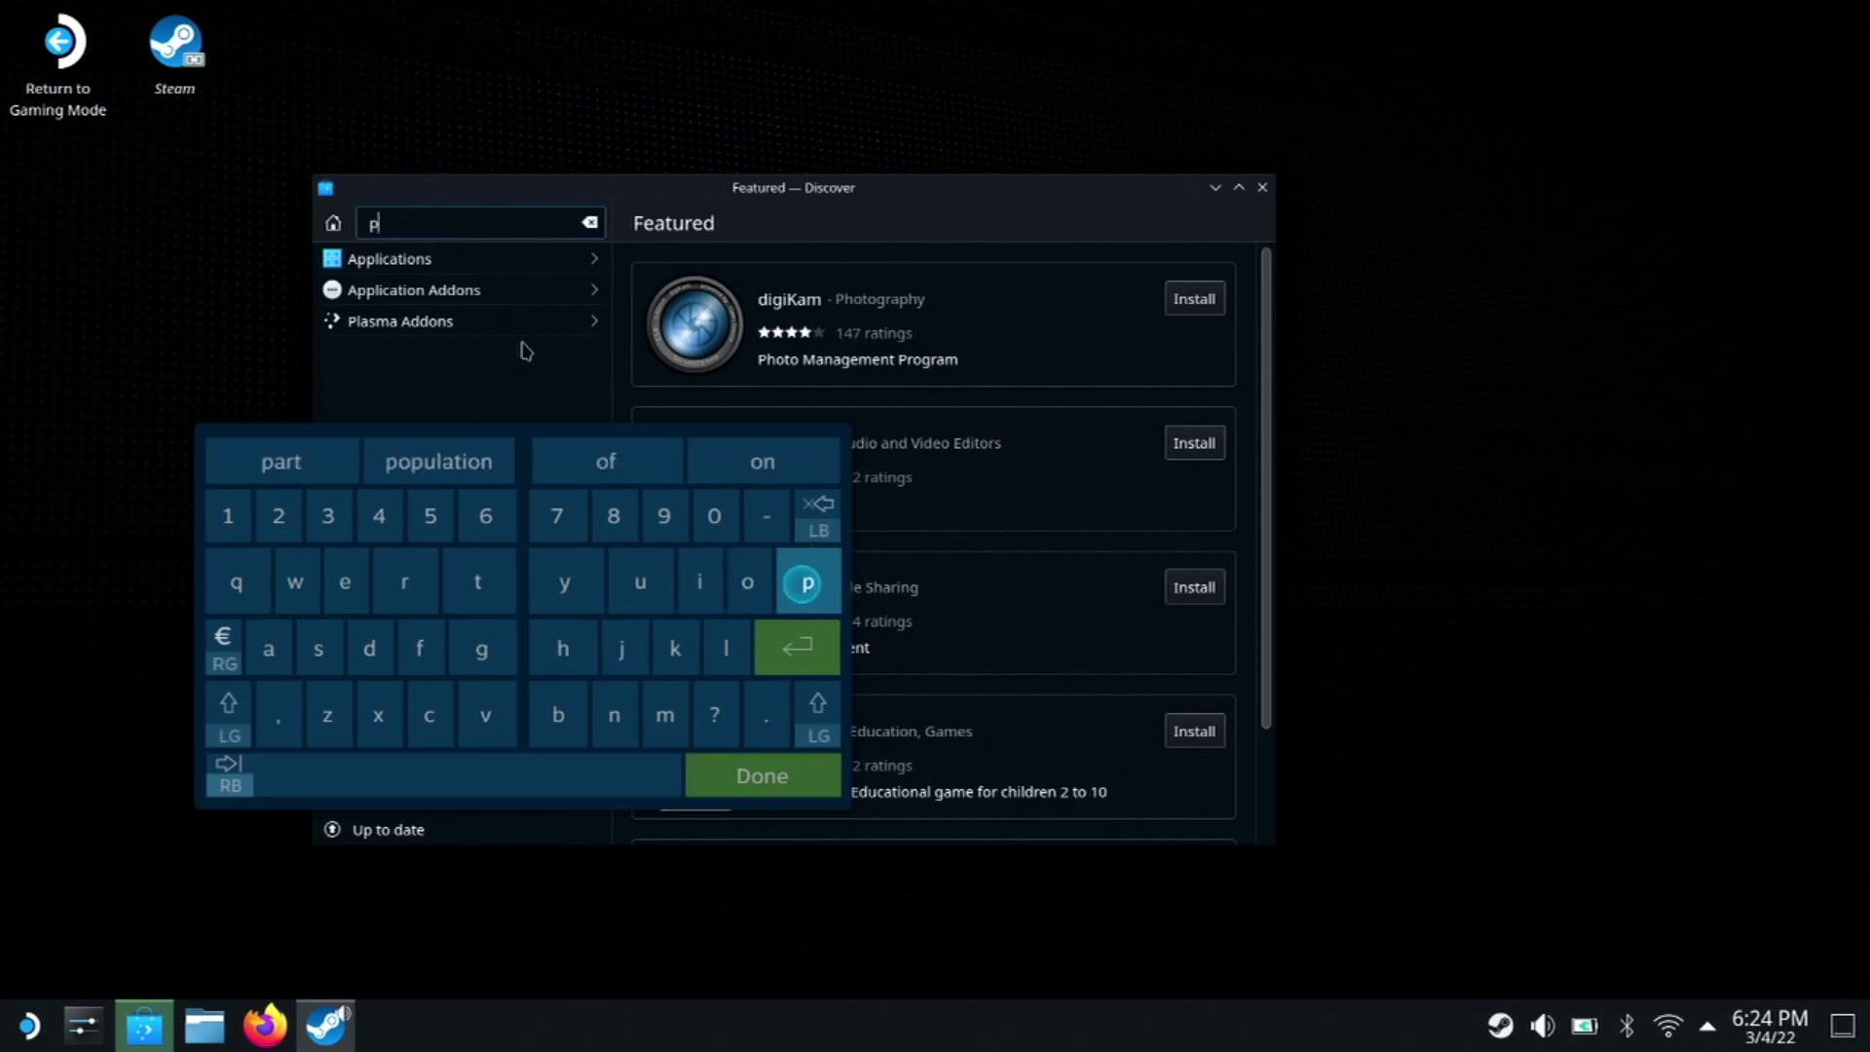
type(" r")
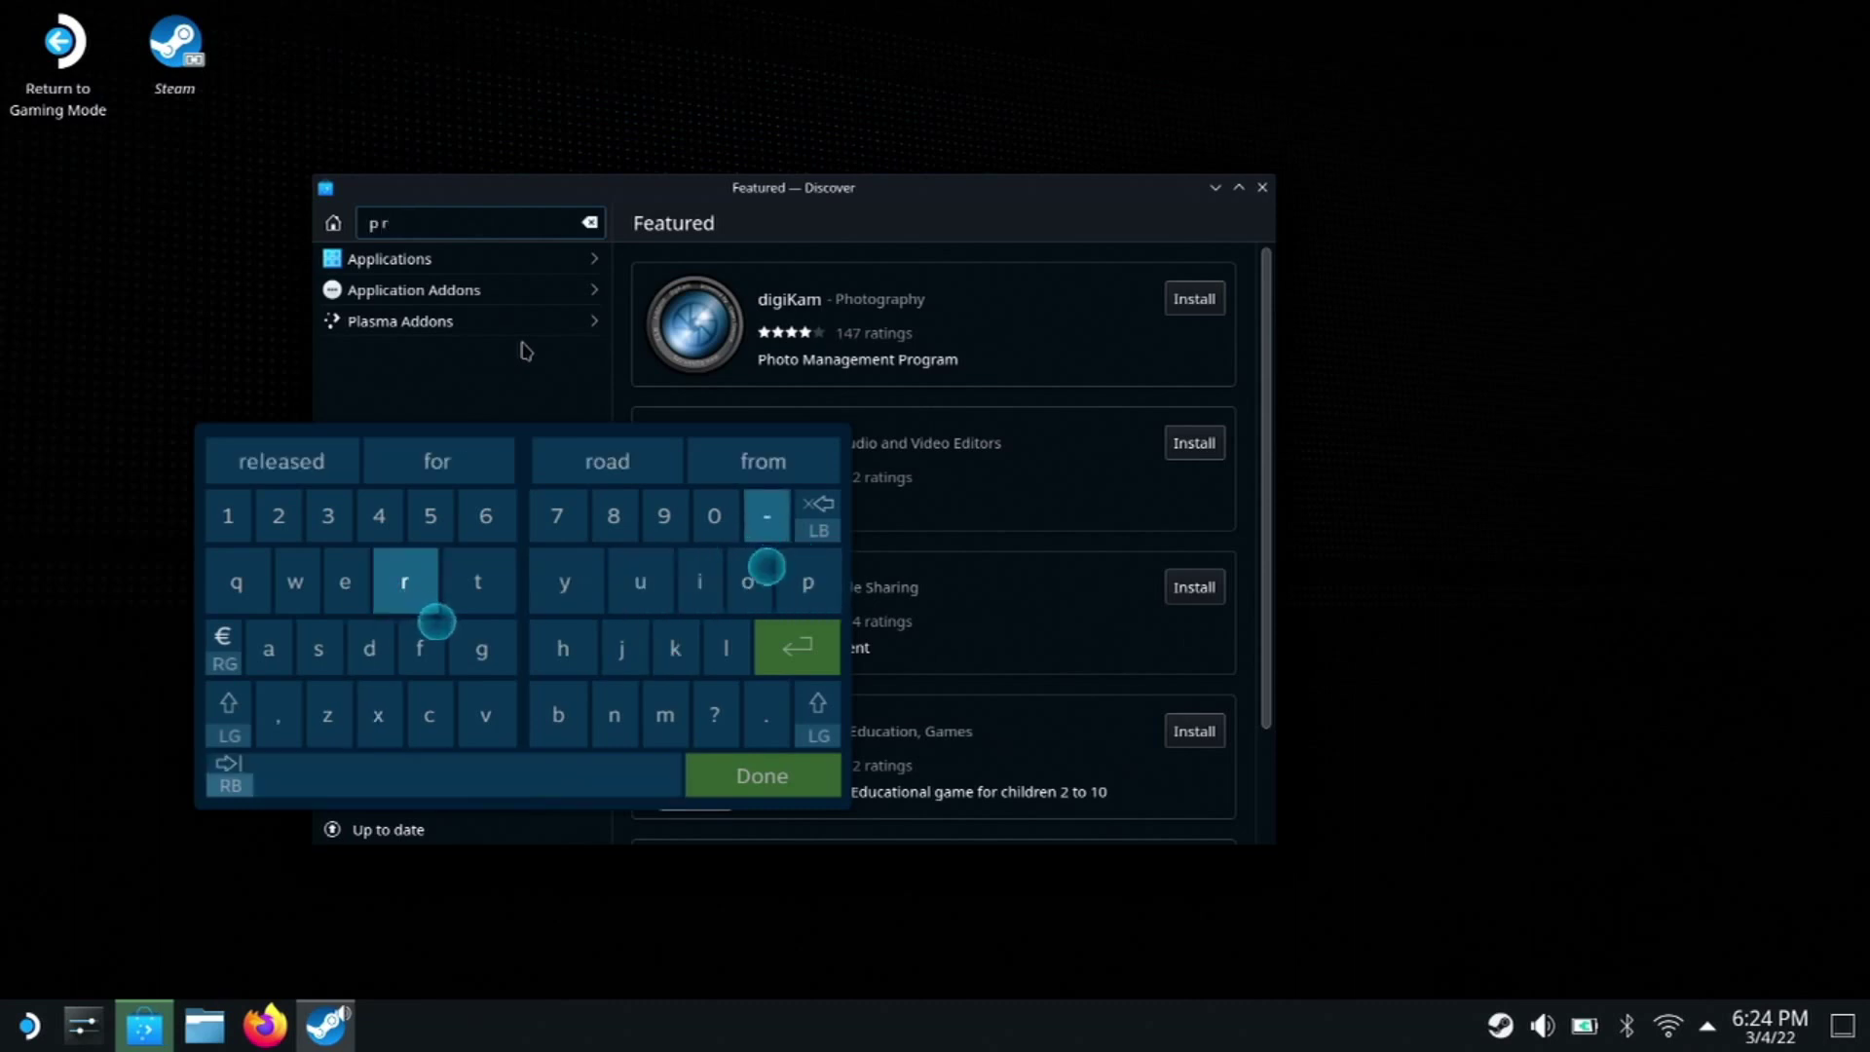
type("oto")
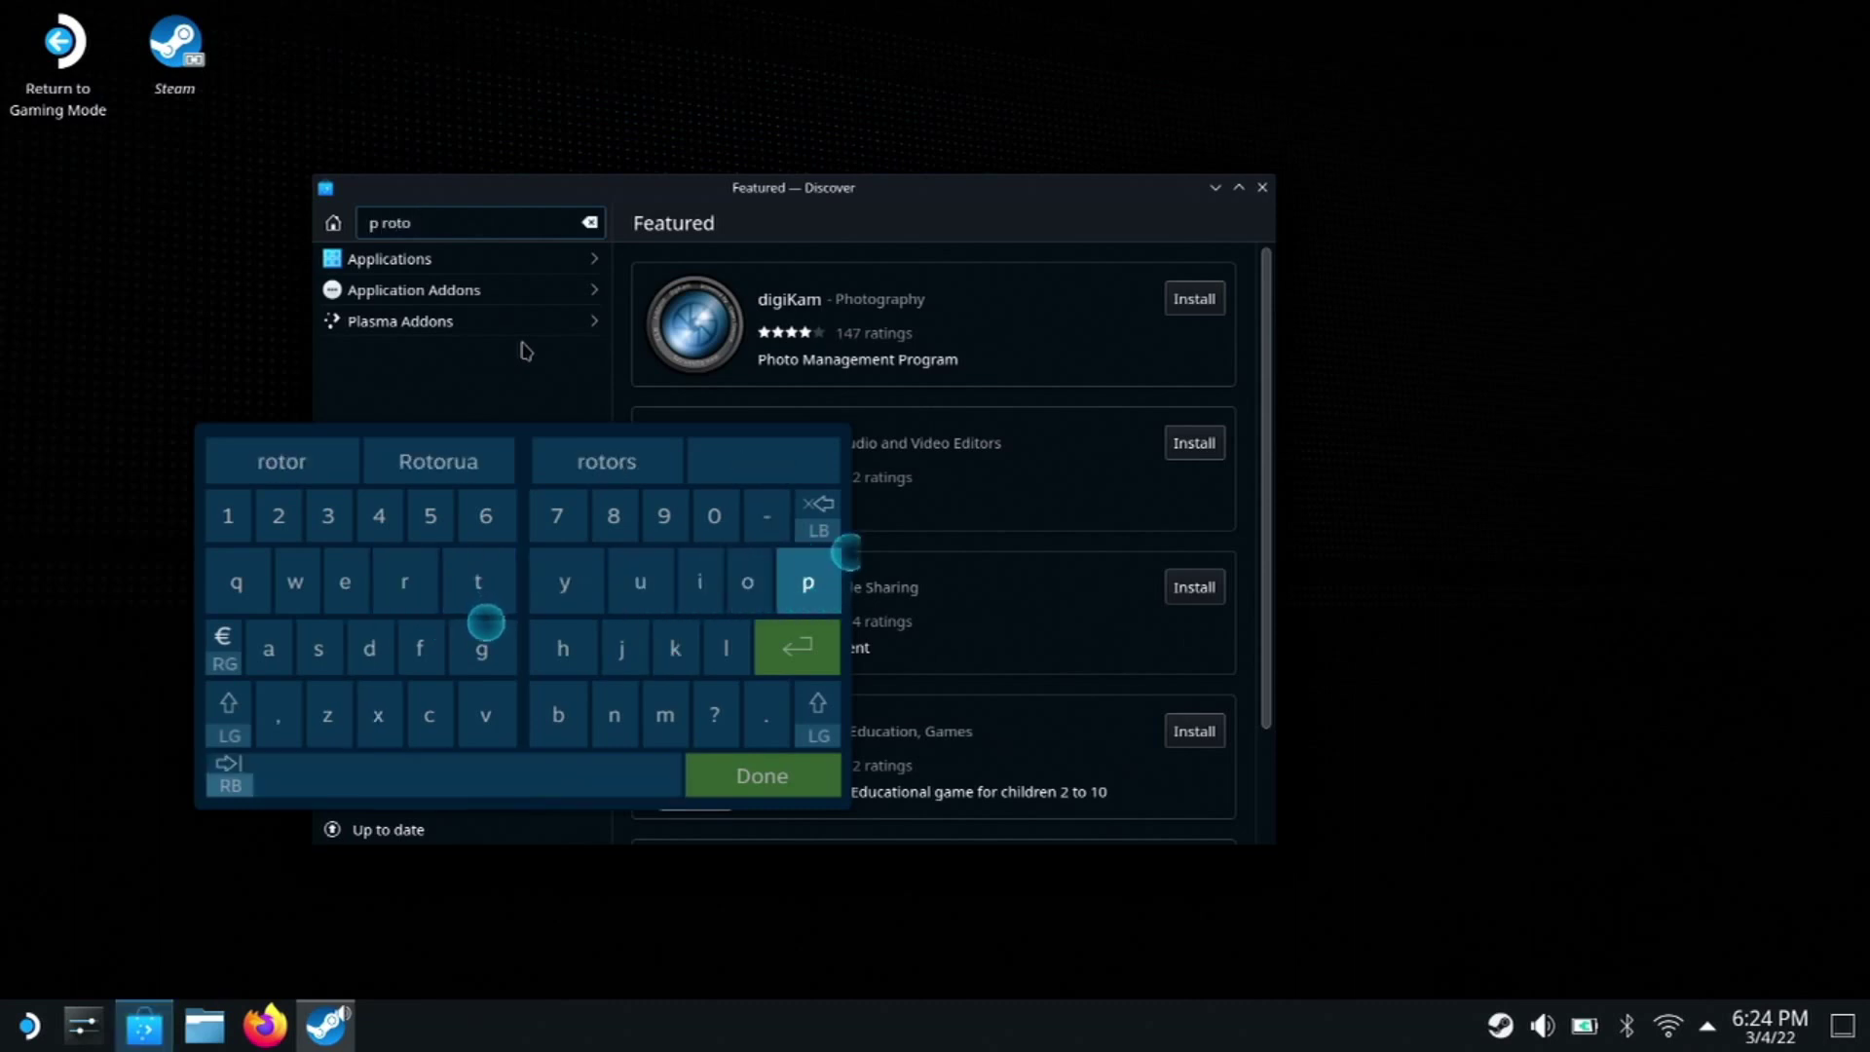
key("BackSpace")
key("BackSpace")
key("BackSpace")
key("BackSpace")
key("BackSpace")
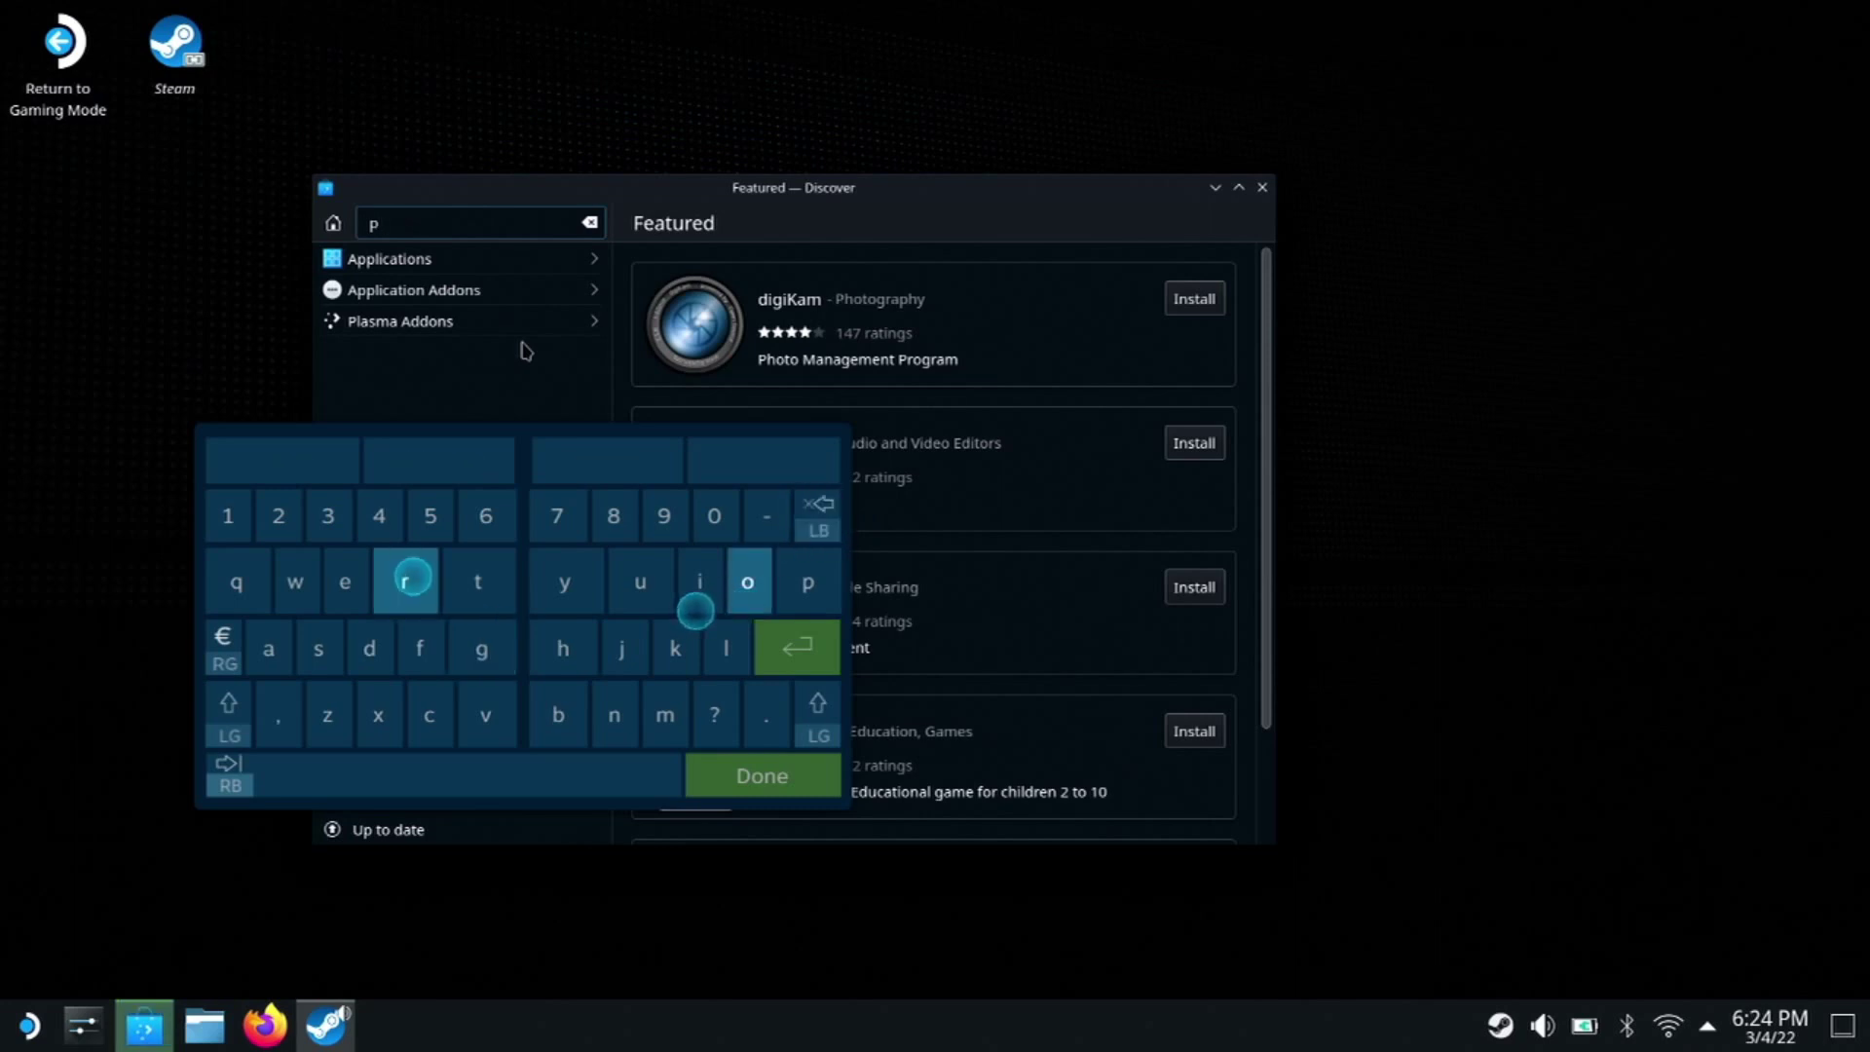
type("ro")
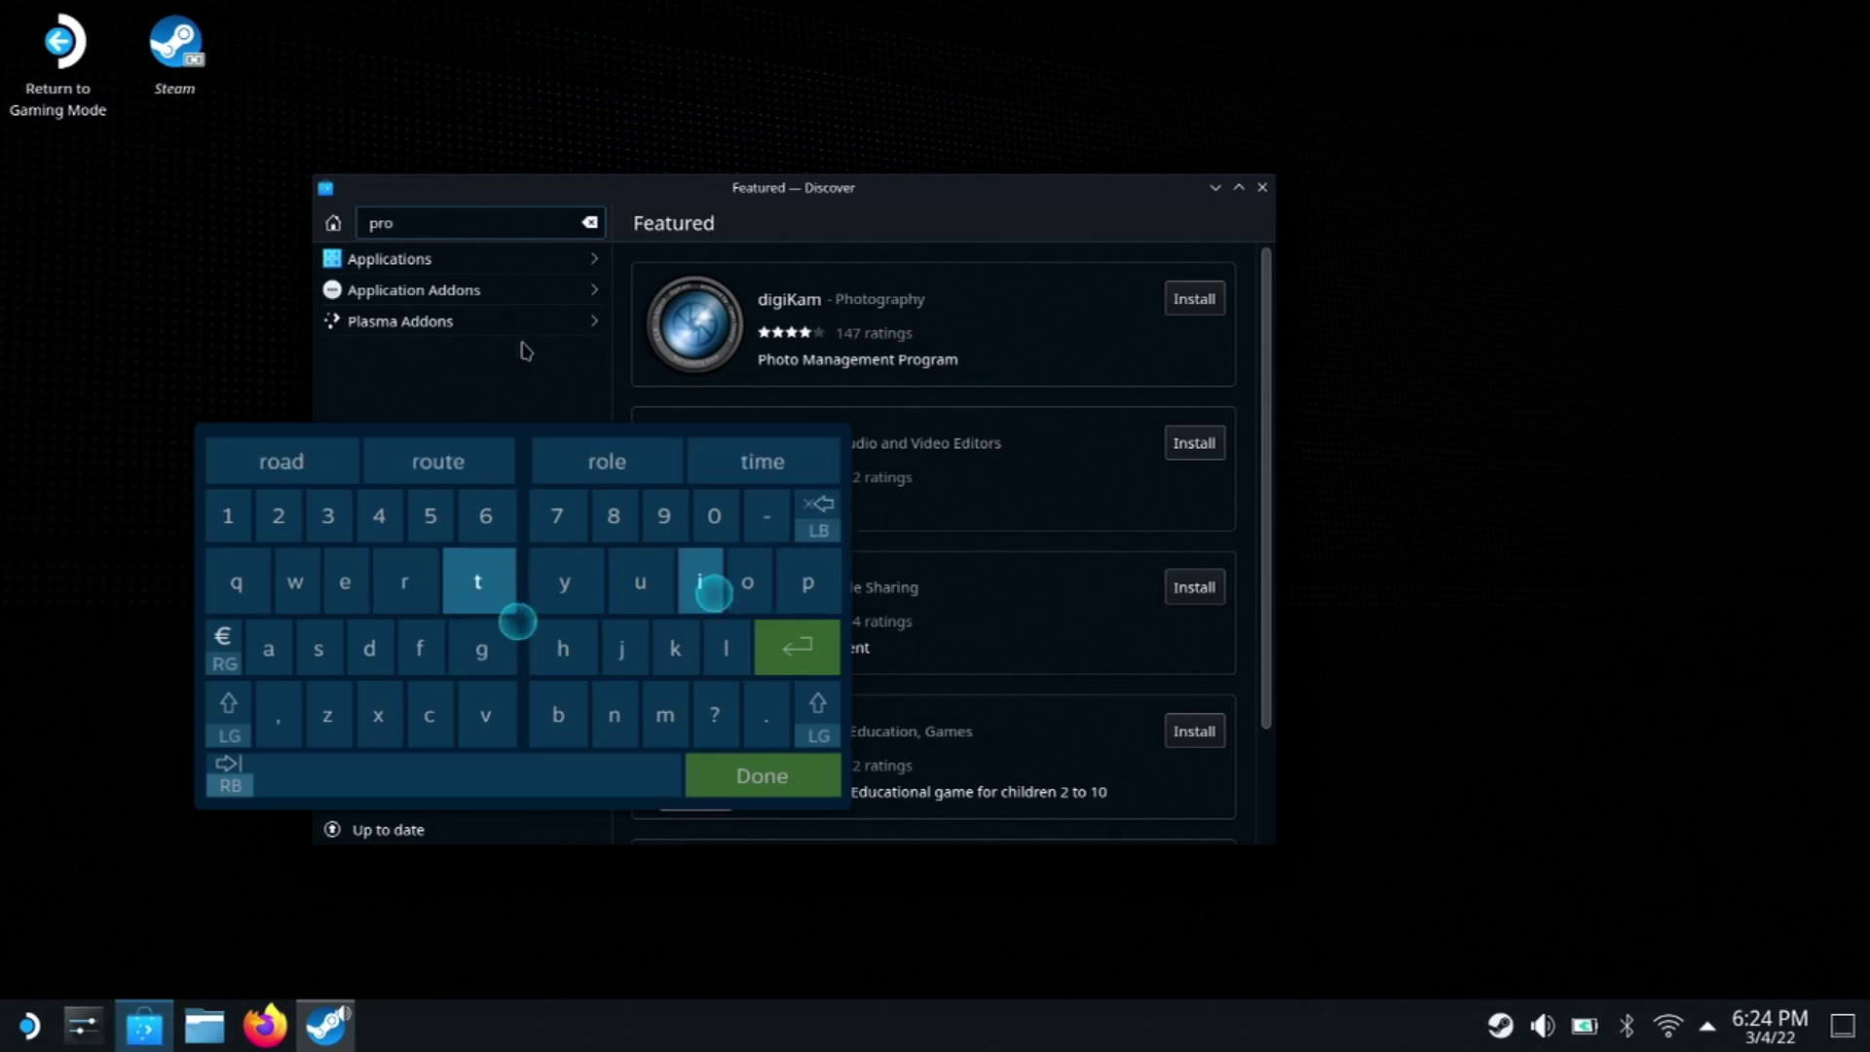
type("ton")
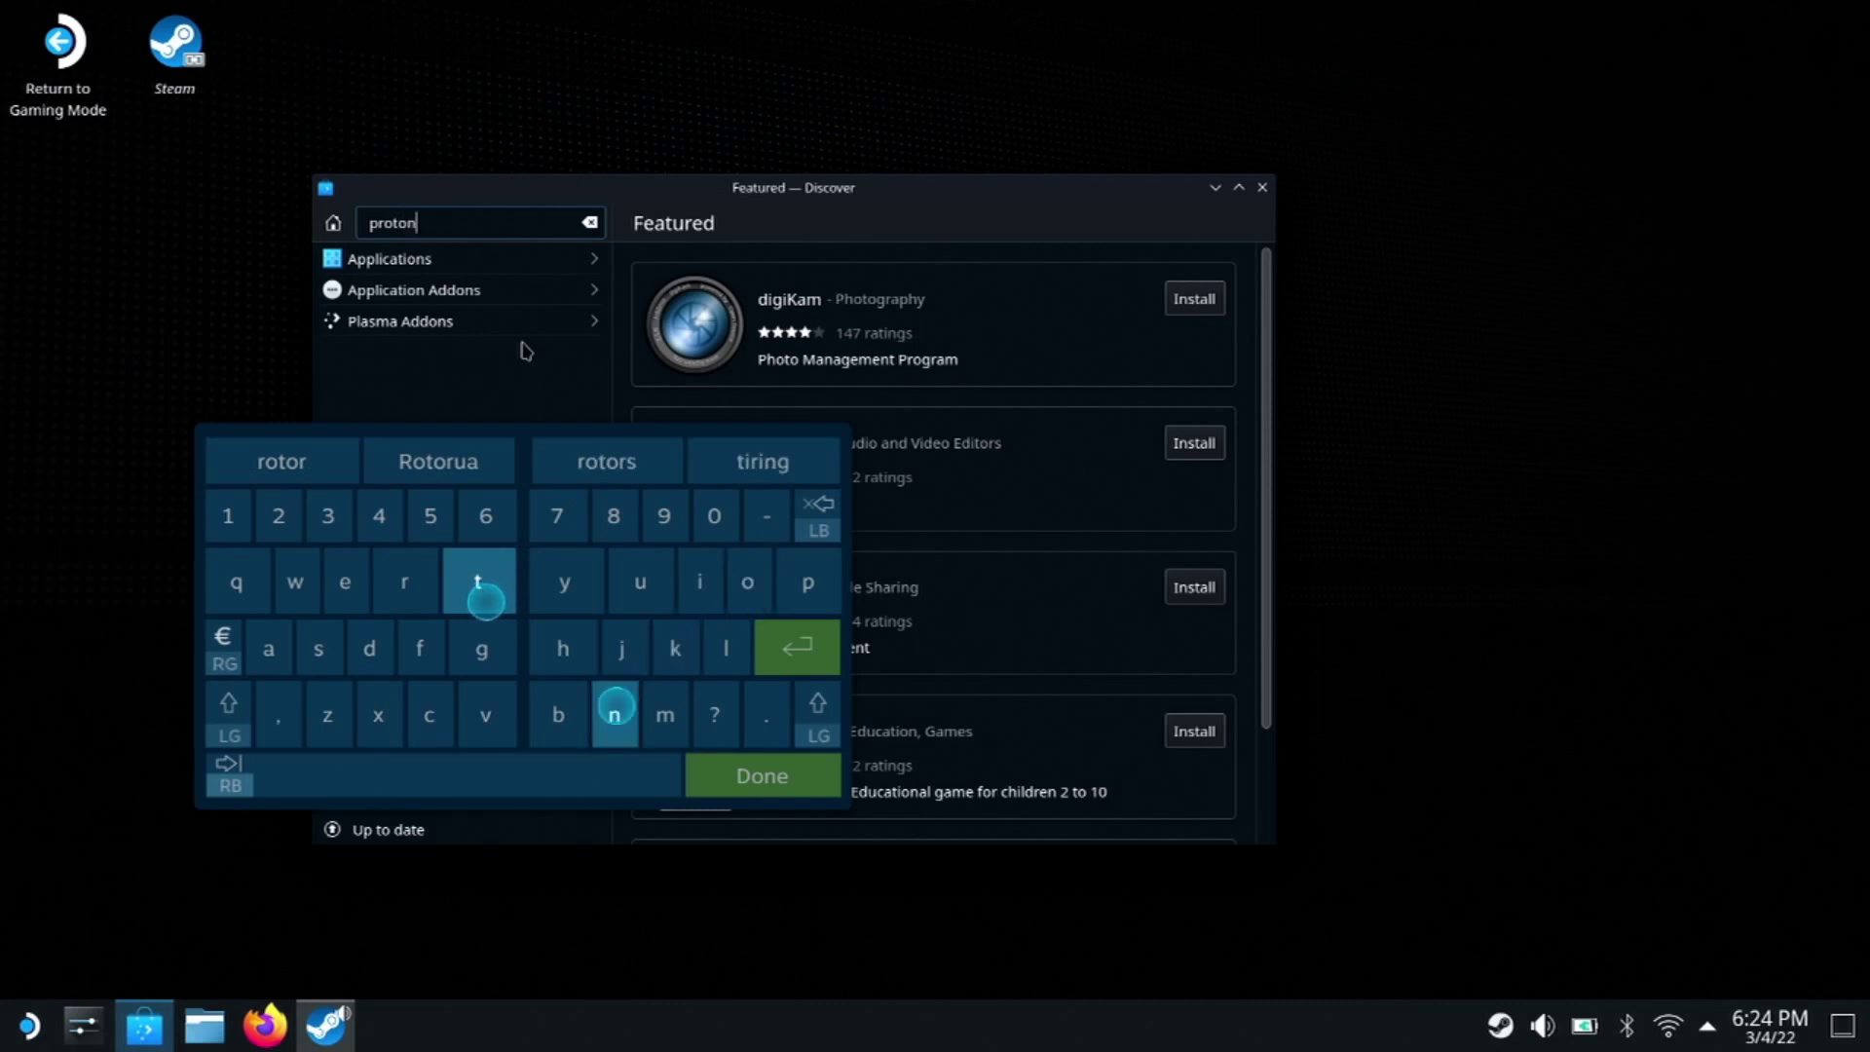
key("Return")
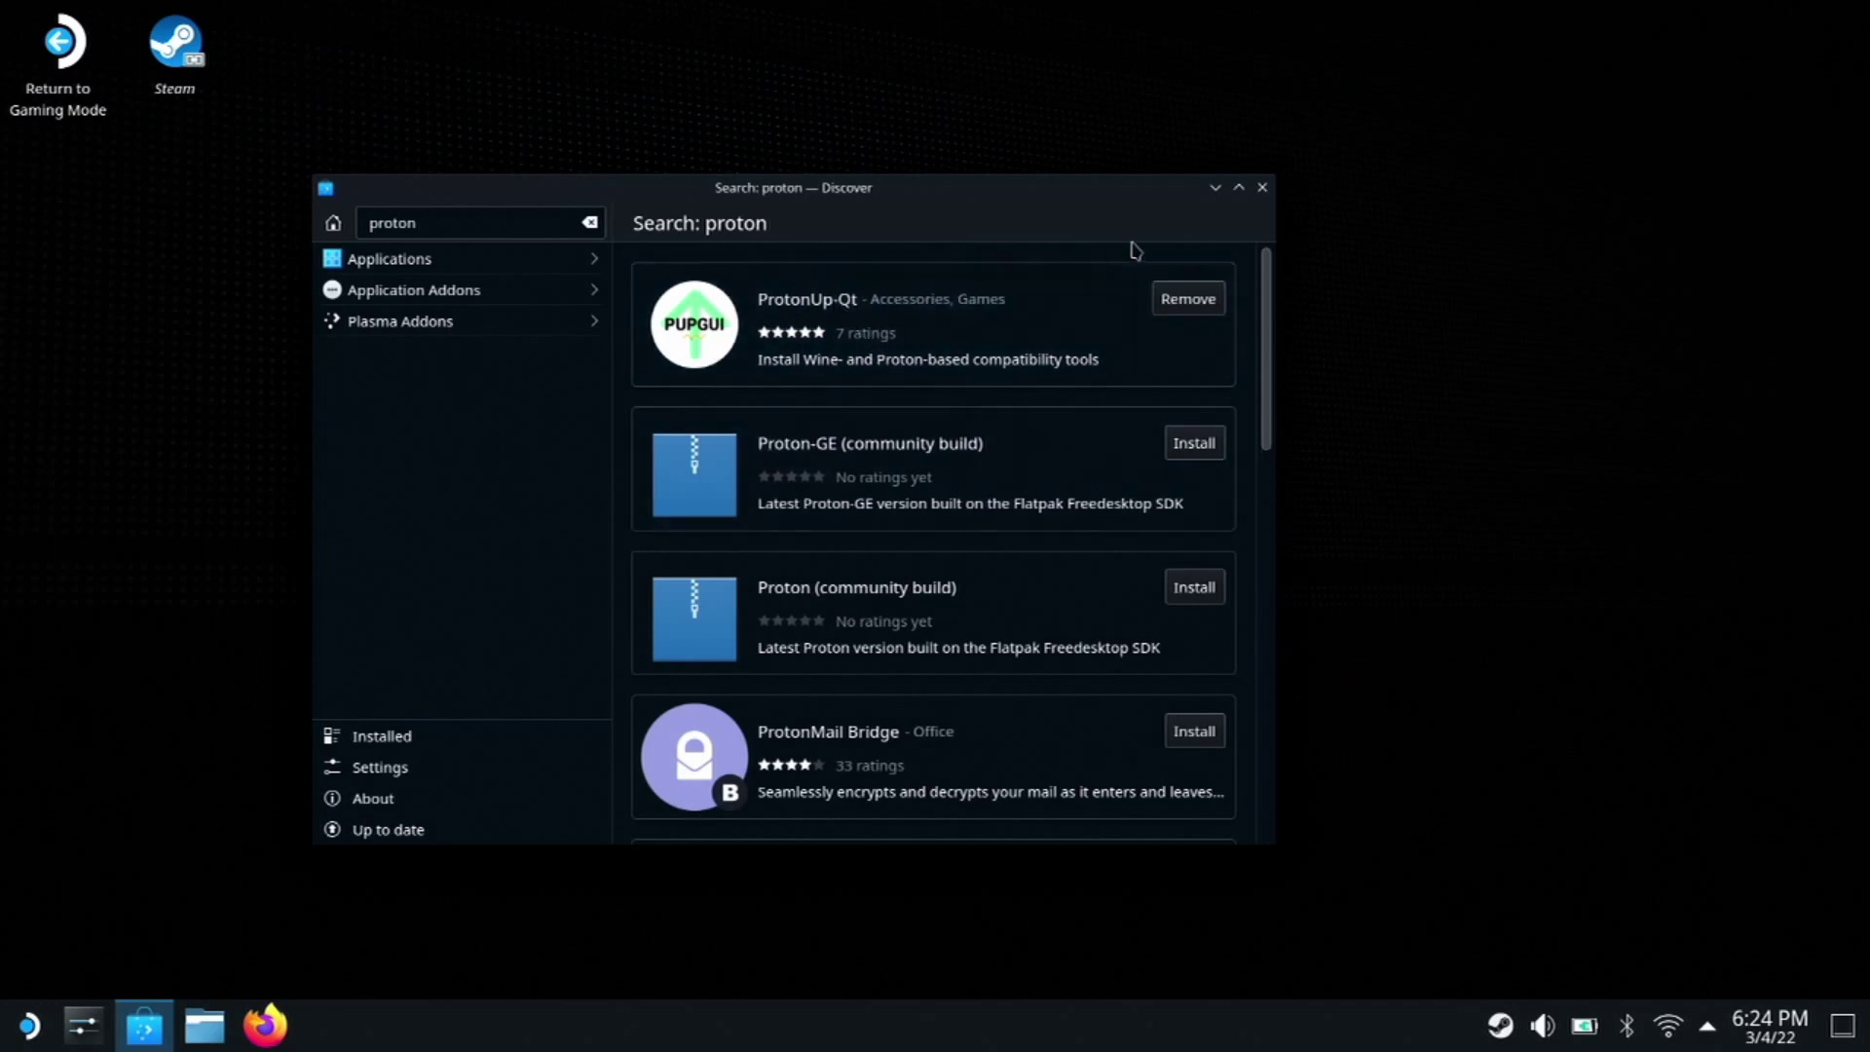
left_click(1262, 187)
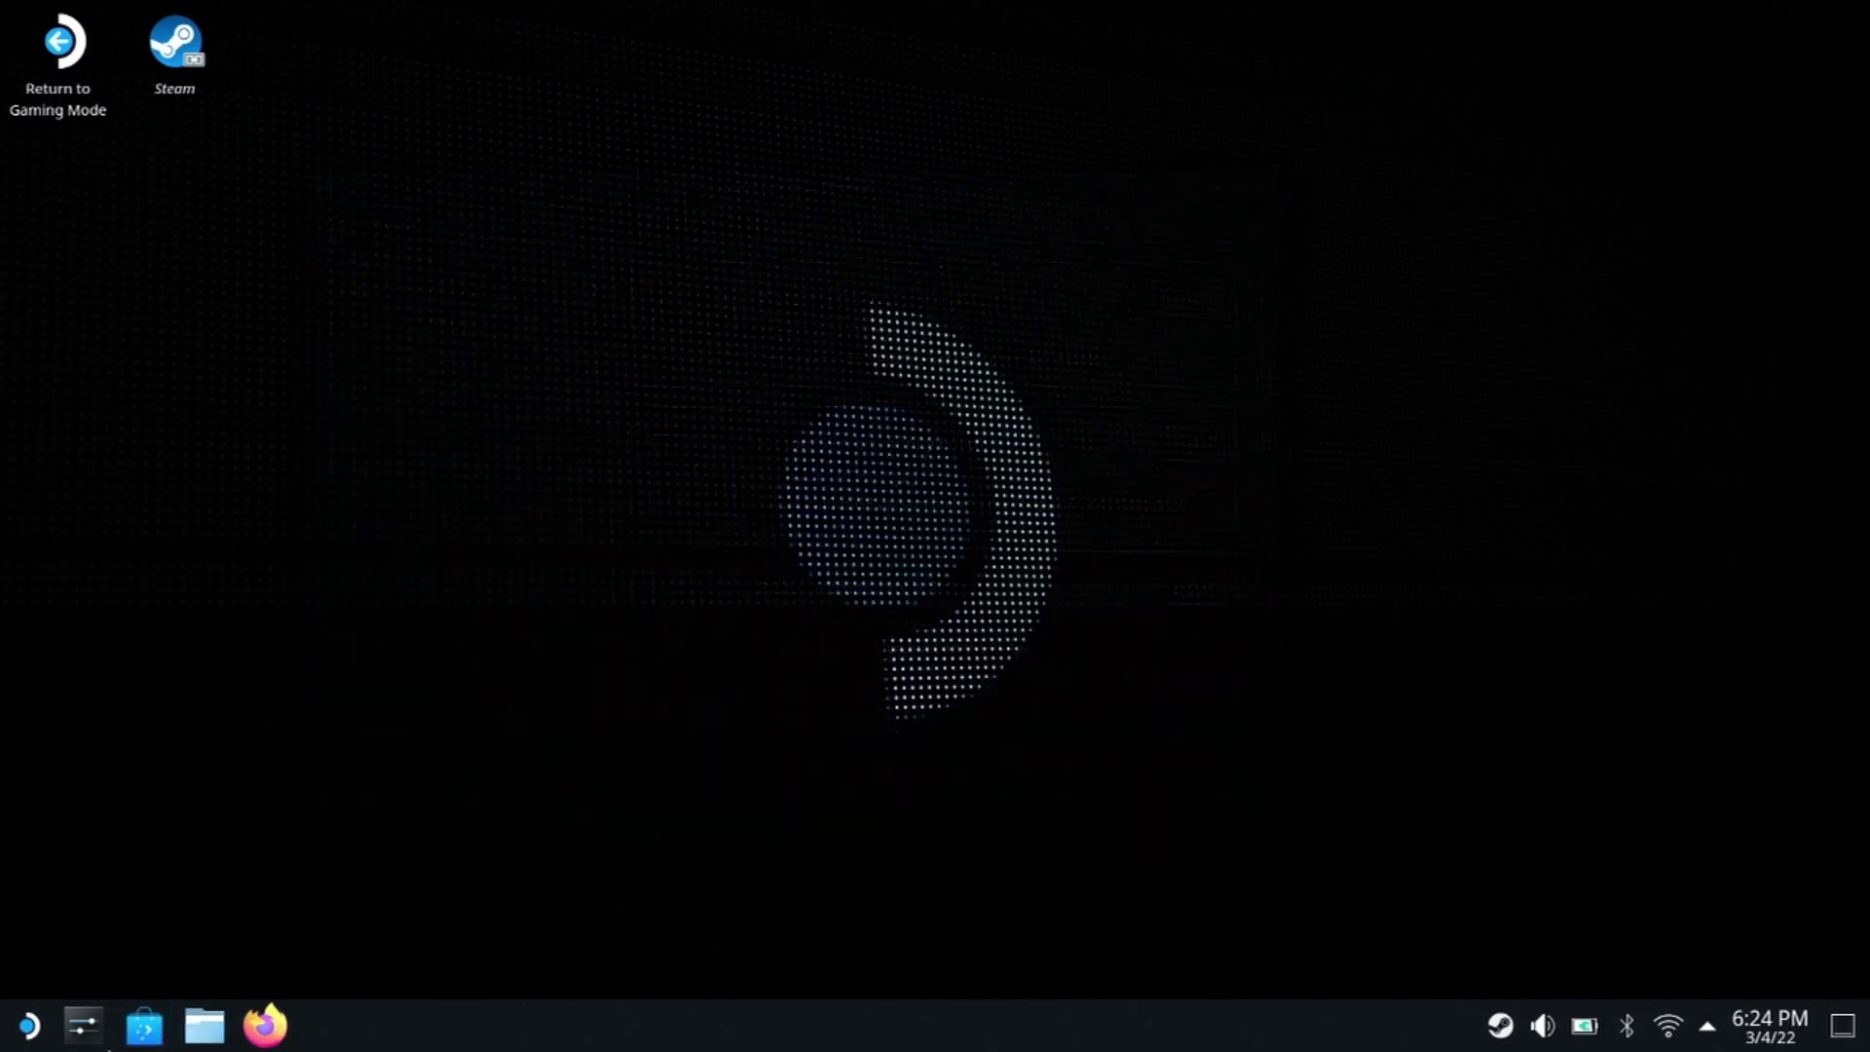
Launch ProtonUp-Qt from All Applications in the application launcher
left_click(29, 1025)
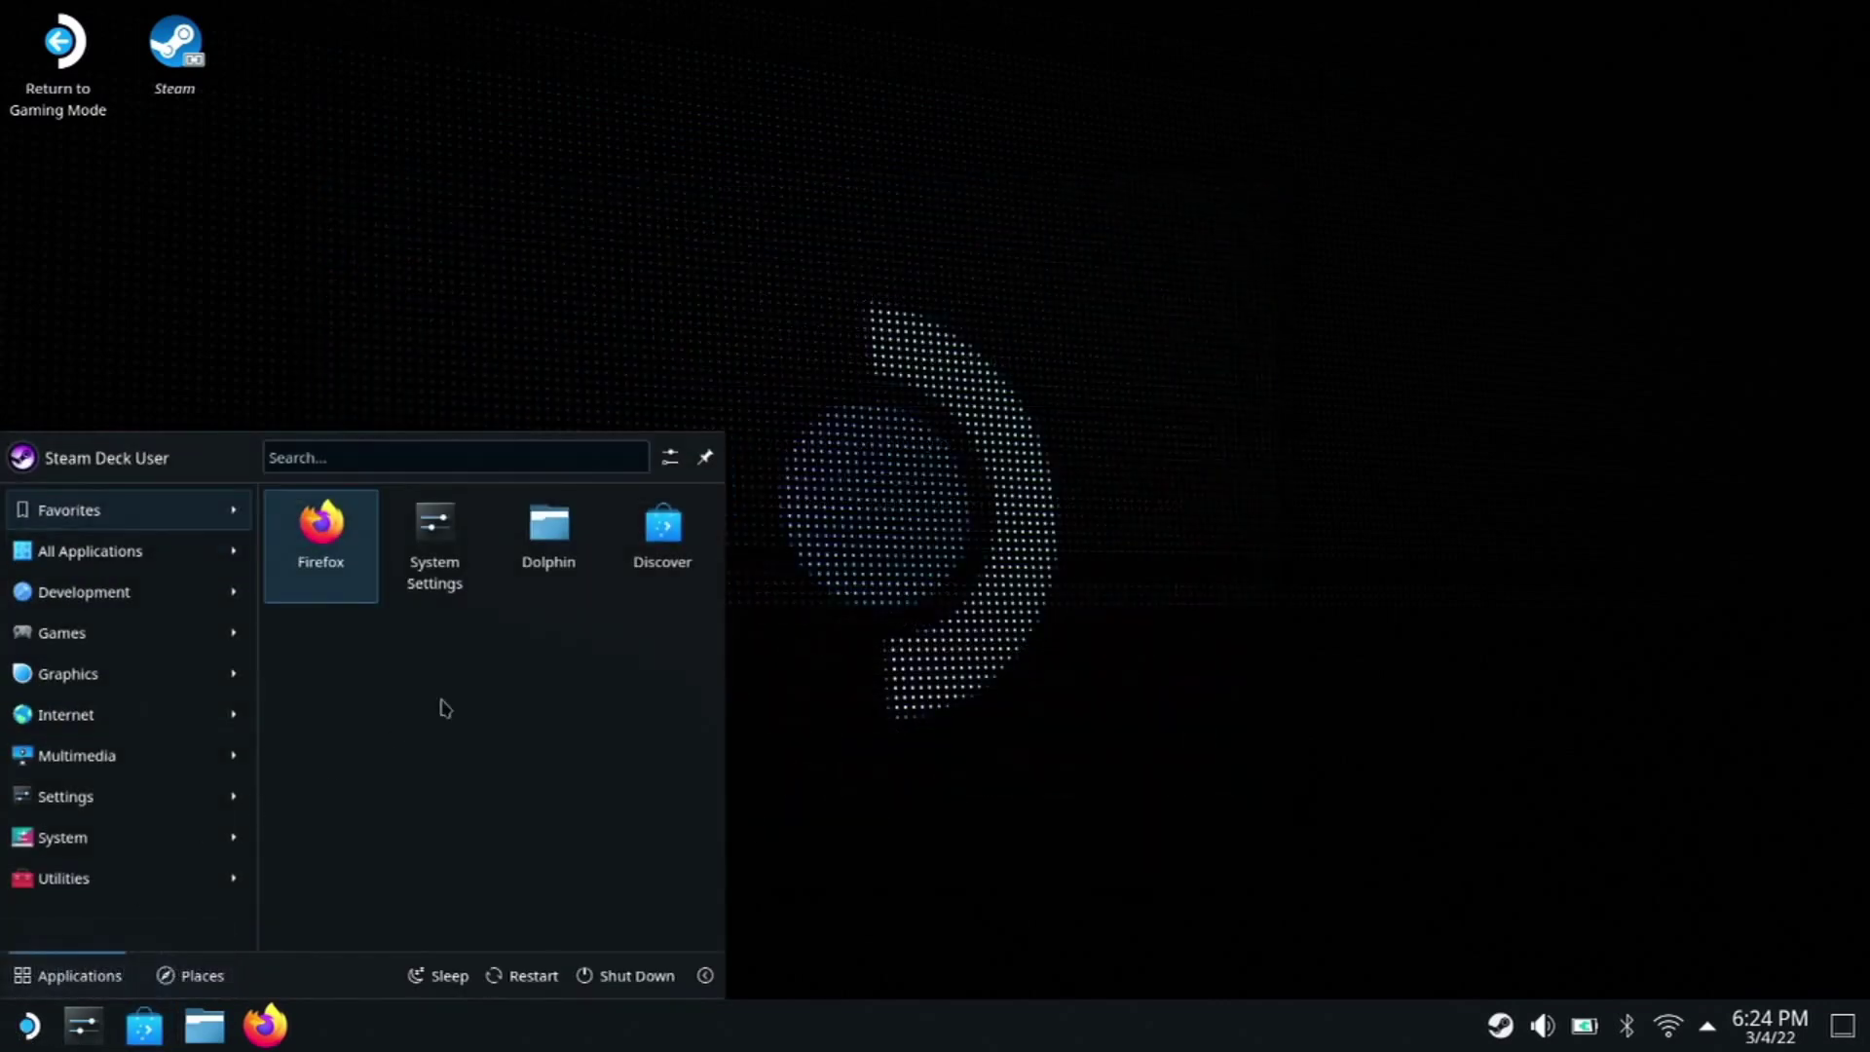
left_click(187, 562)
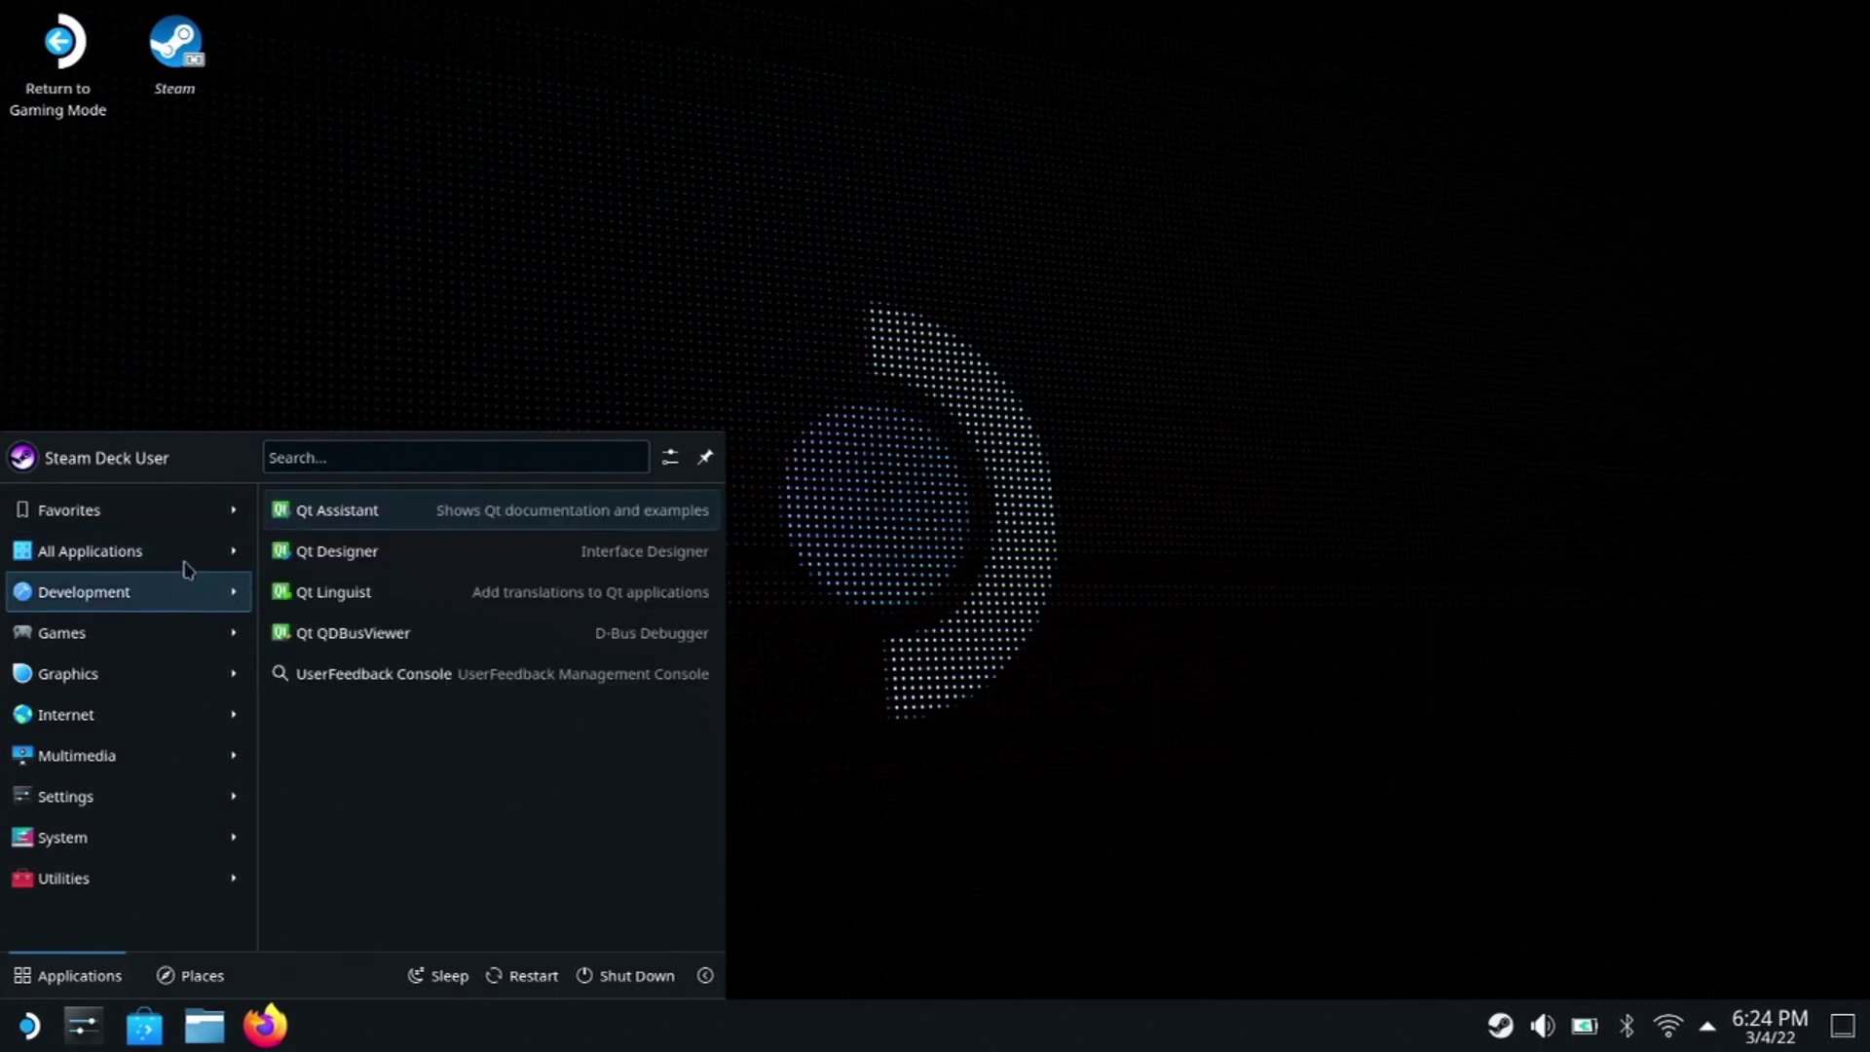
mouse_move(195, 546)
left_click_drag(718, 584, 735, 814)
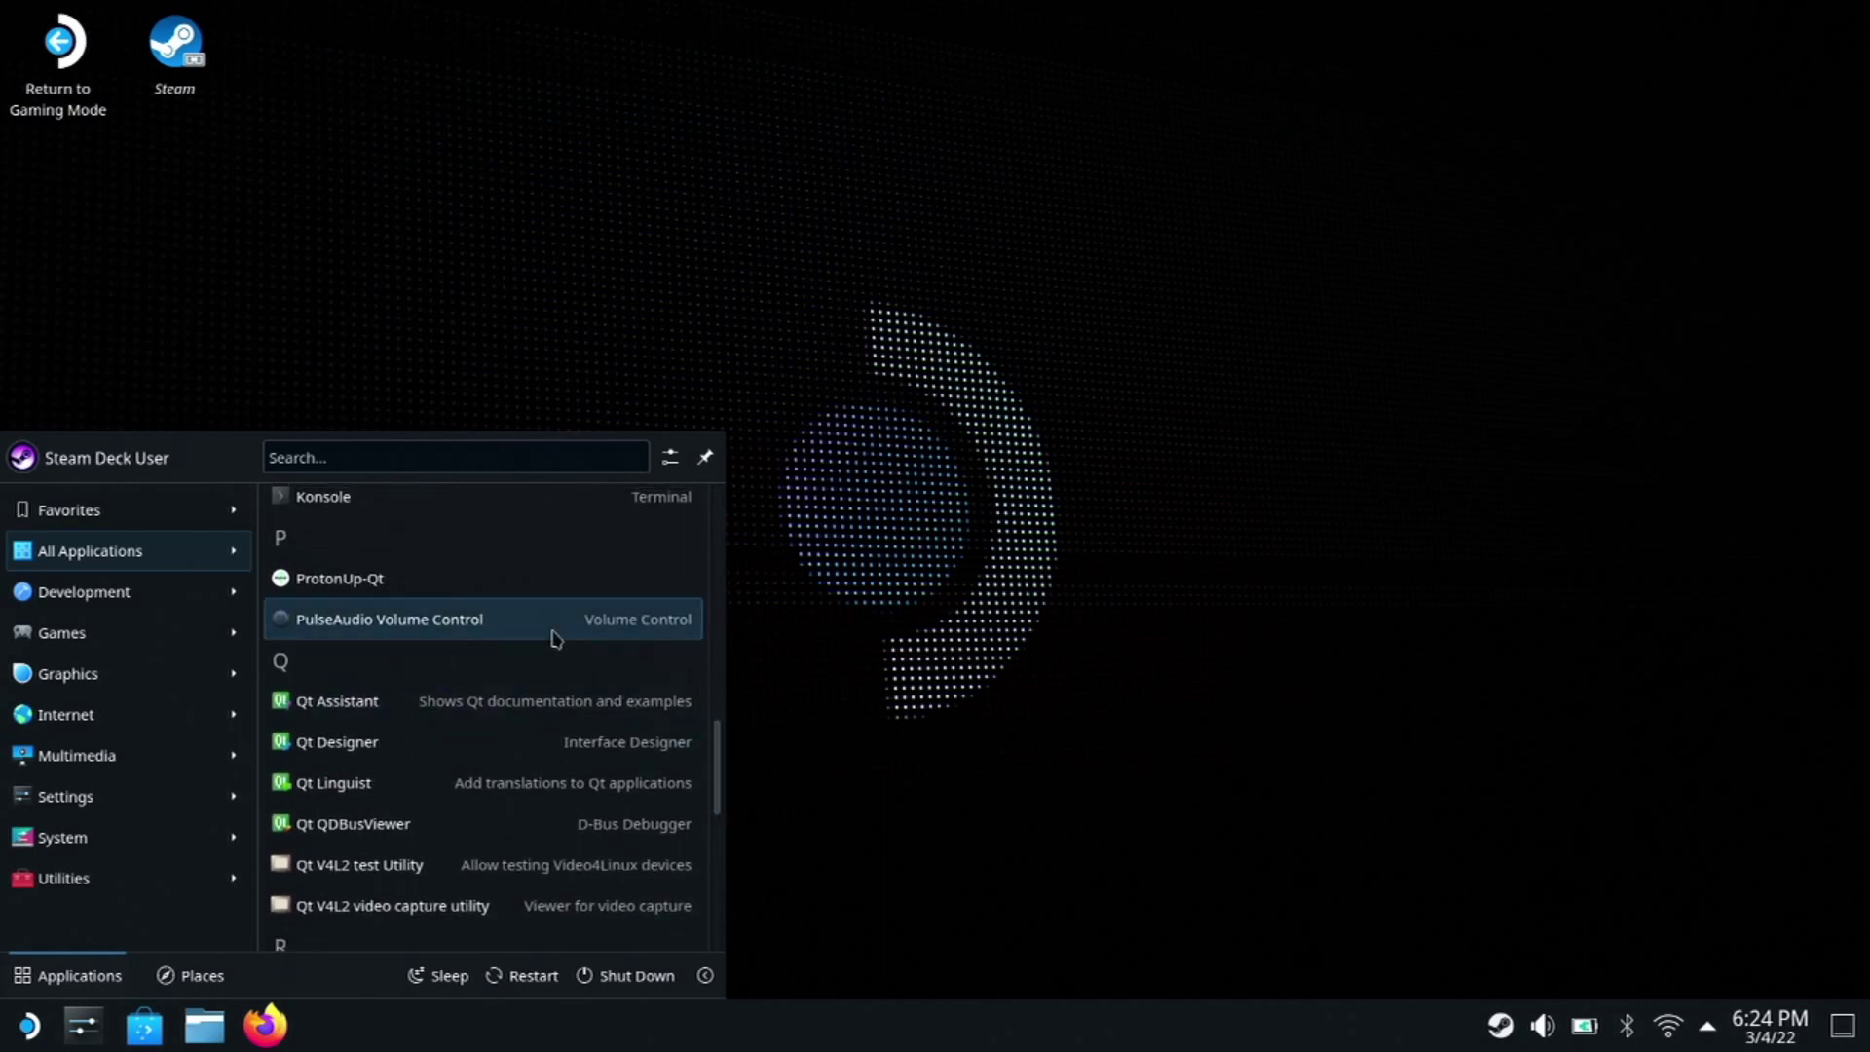
left_click(480, 584)
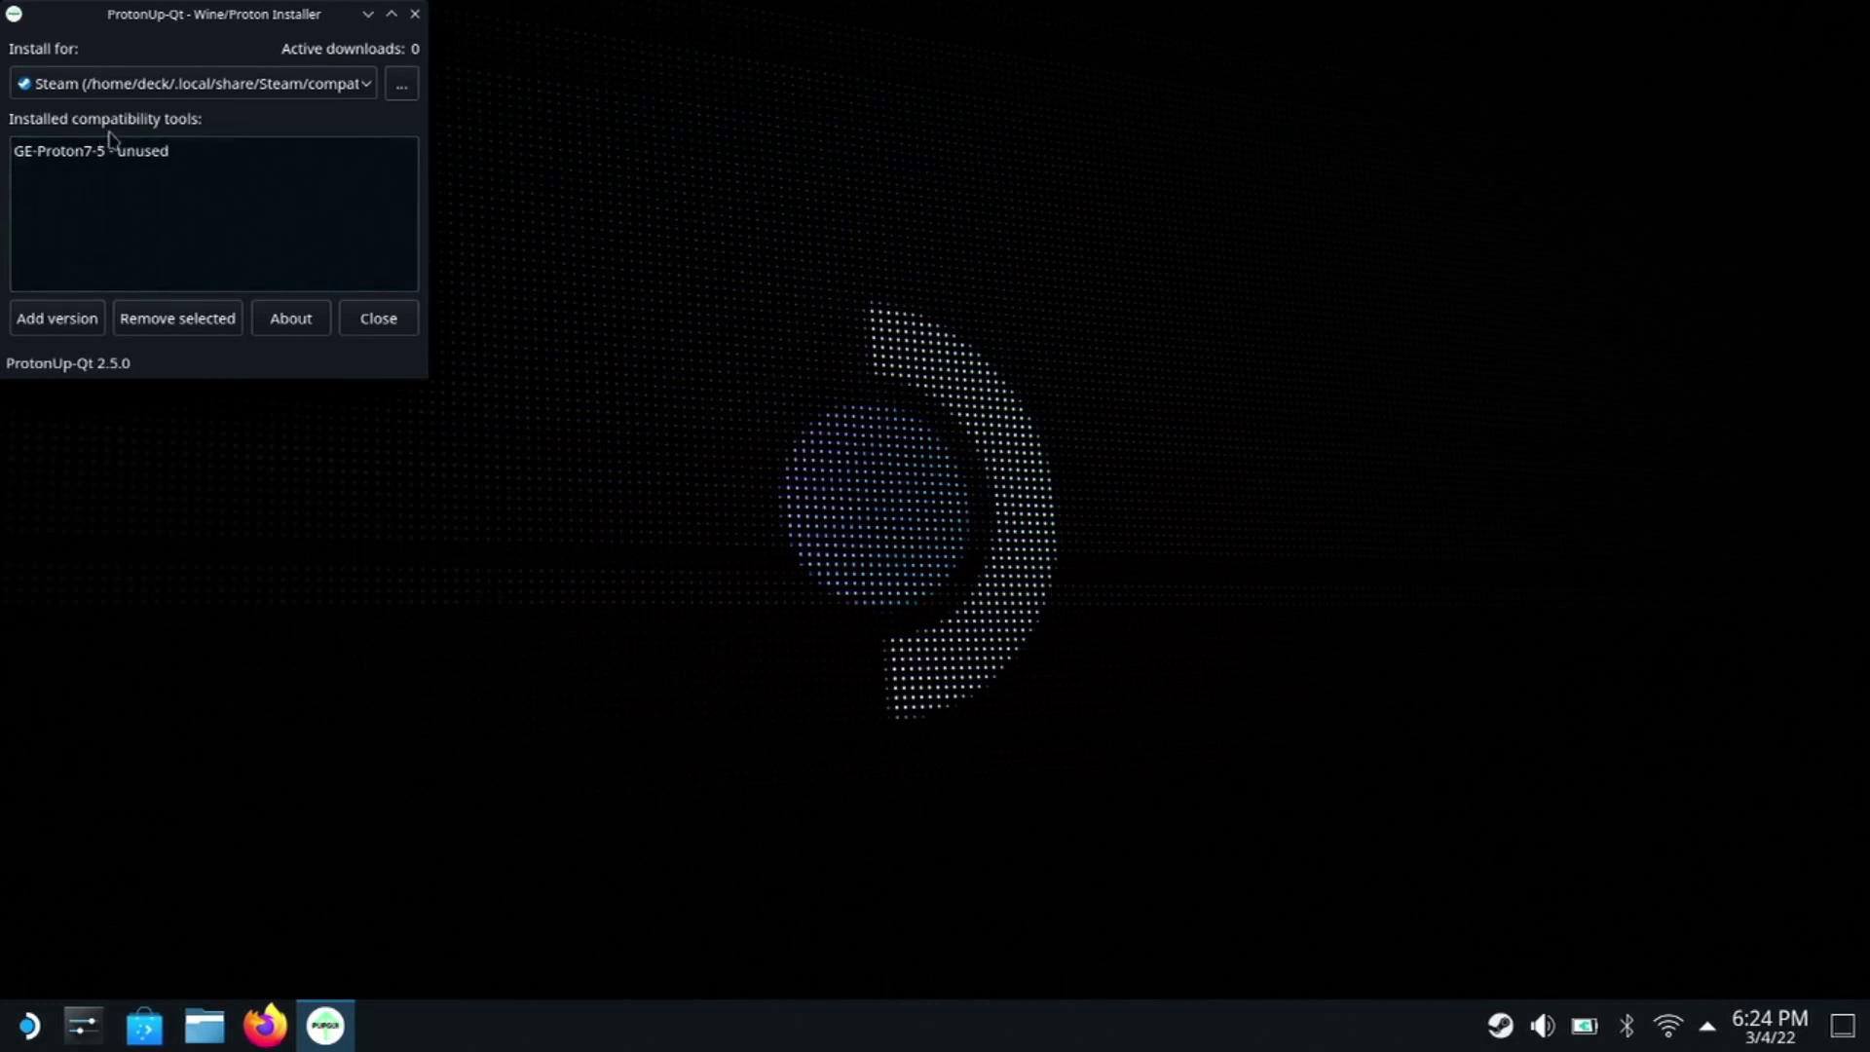
Check available GE-Proton versions in Add version, then close without installing and quit ProtonUp-Qt
left_click_drag(192, 21, 498, 239)
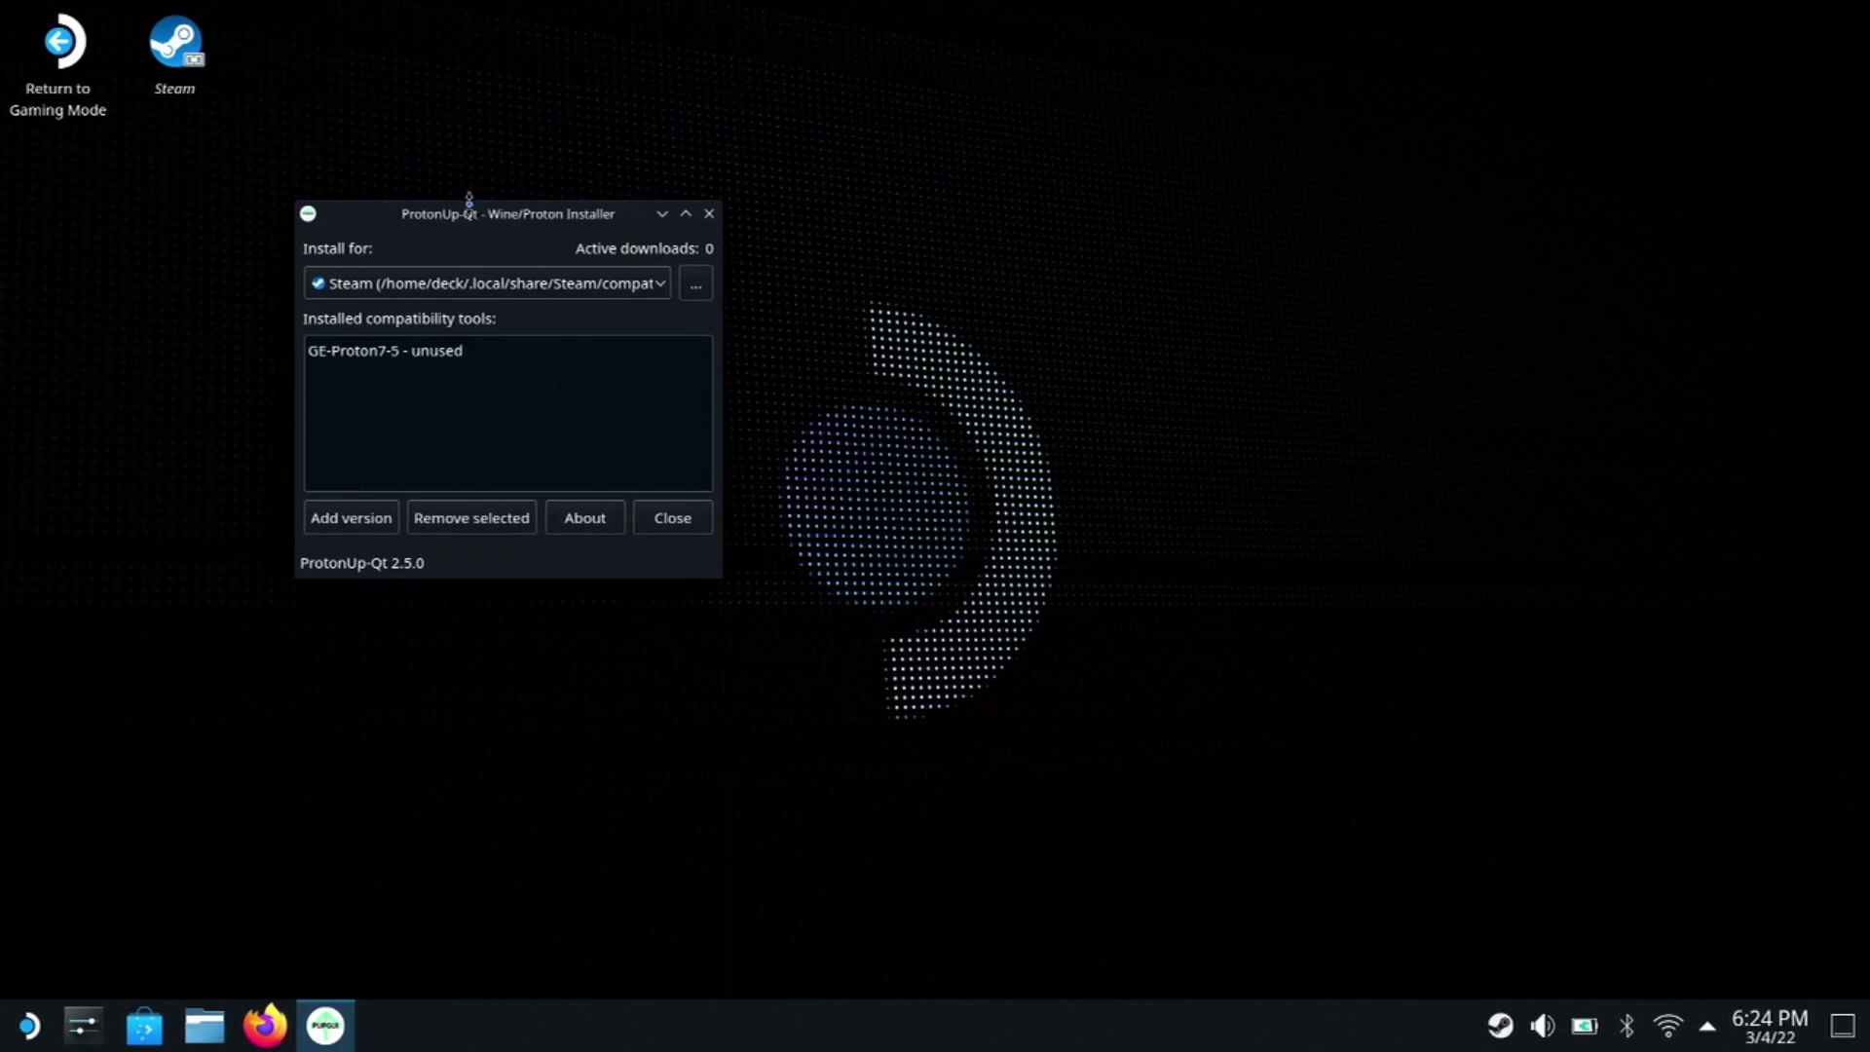
left_click(355, 528)
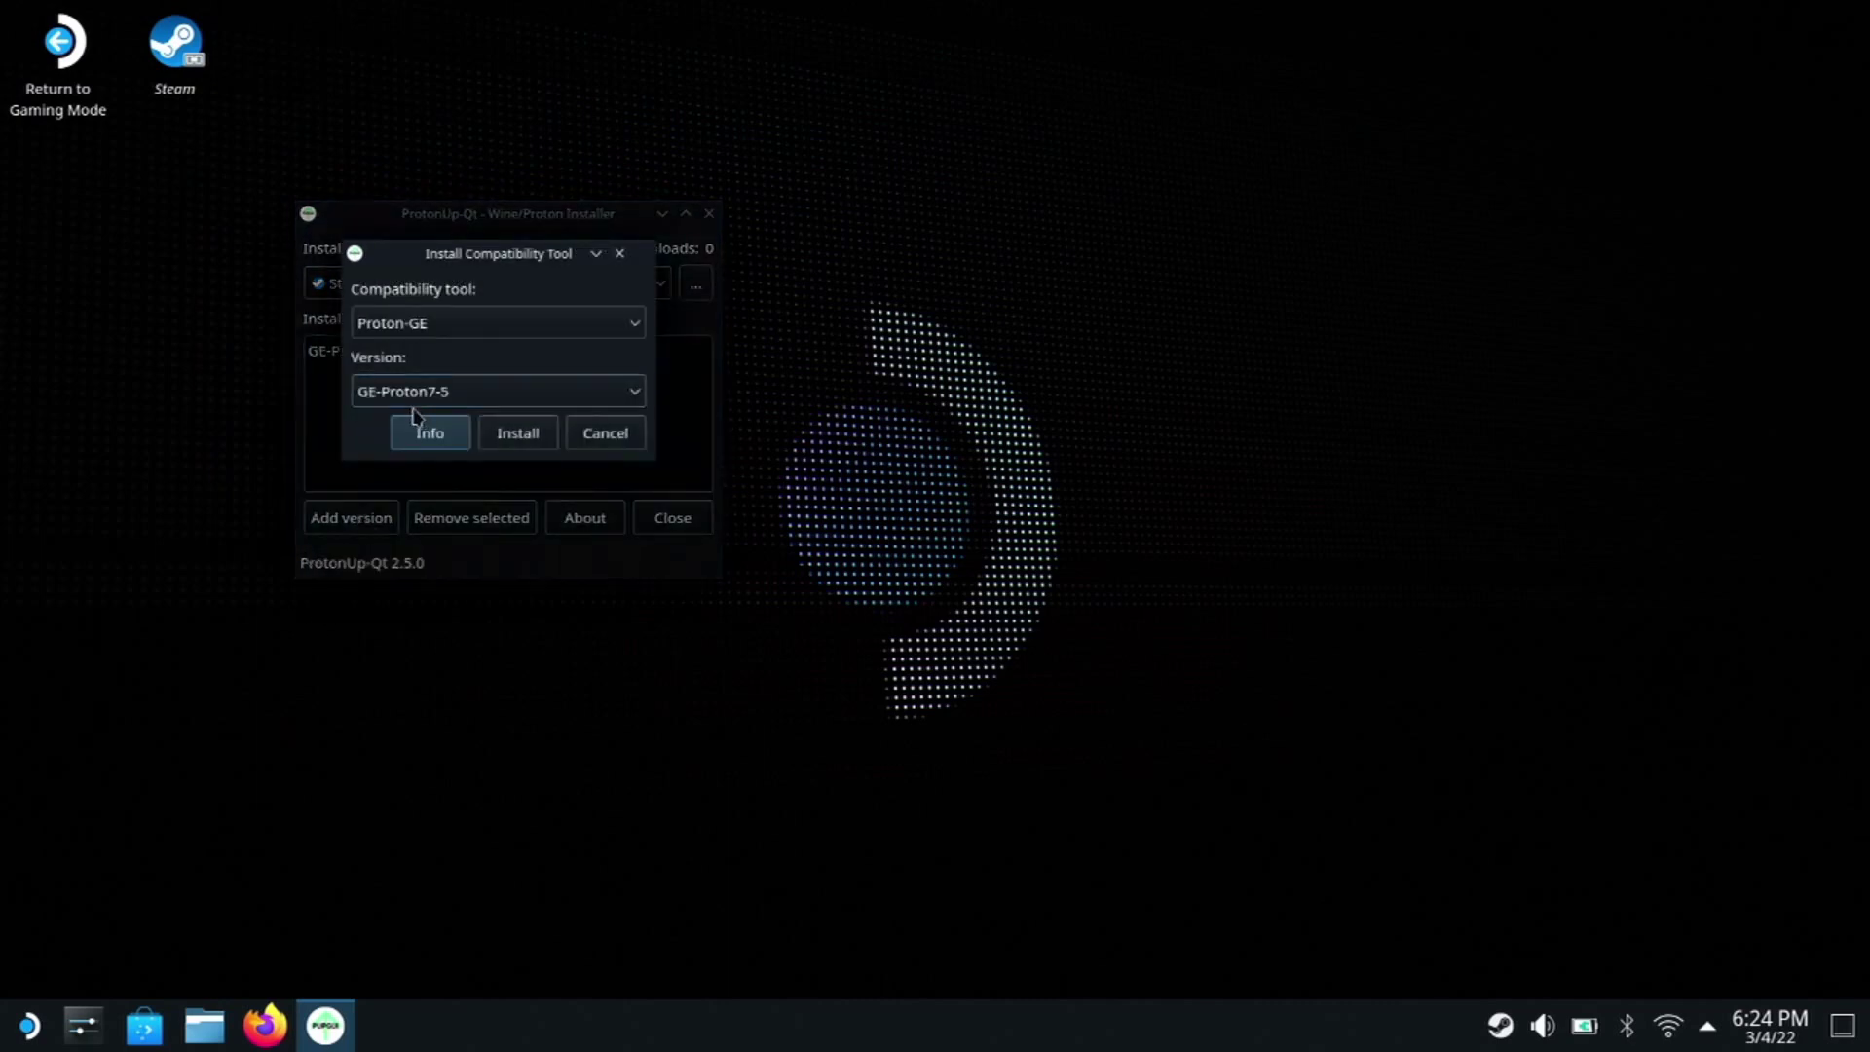
left_click(419, 400)
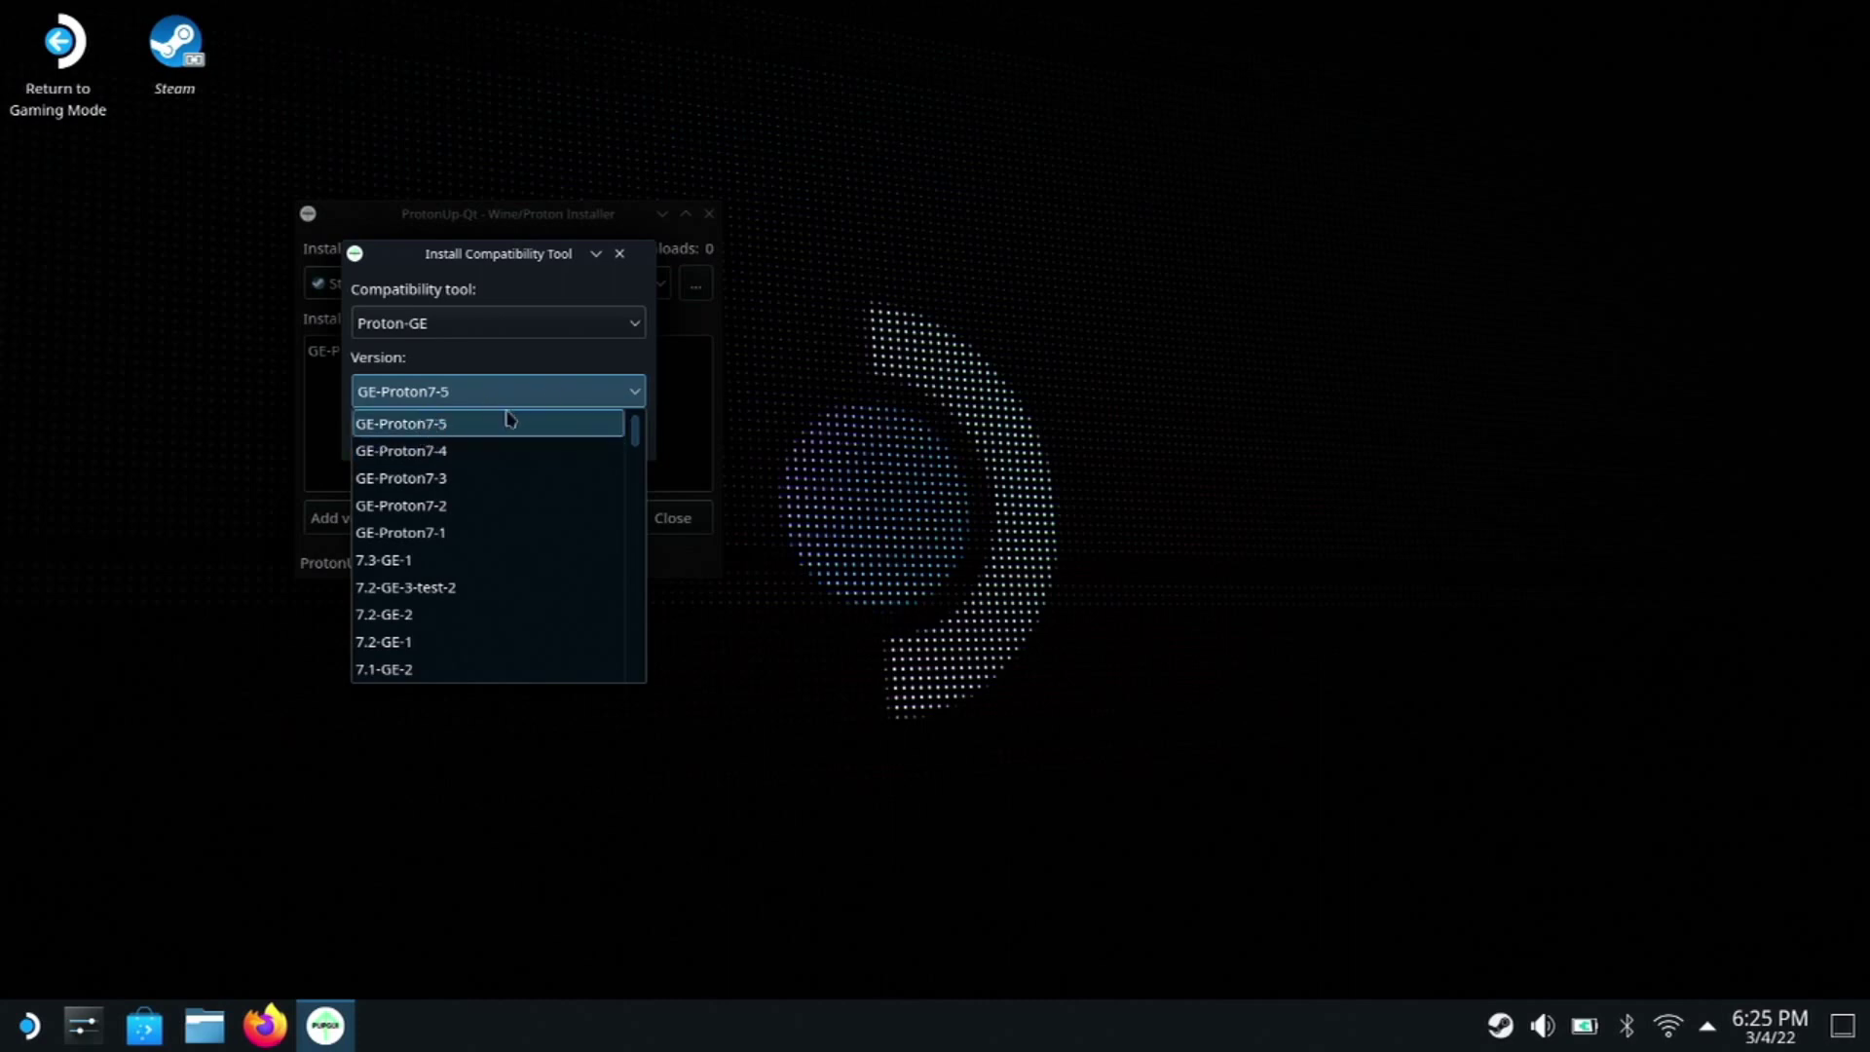
left_click(619, 254)
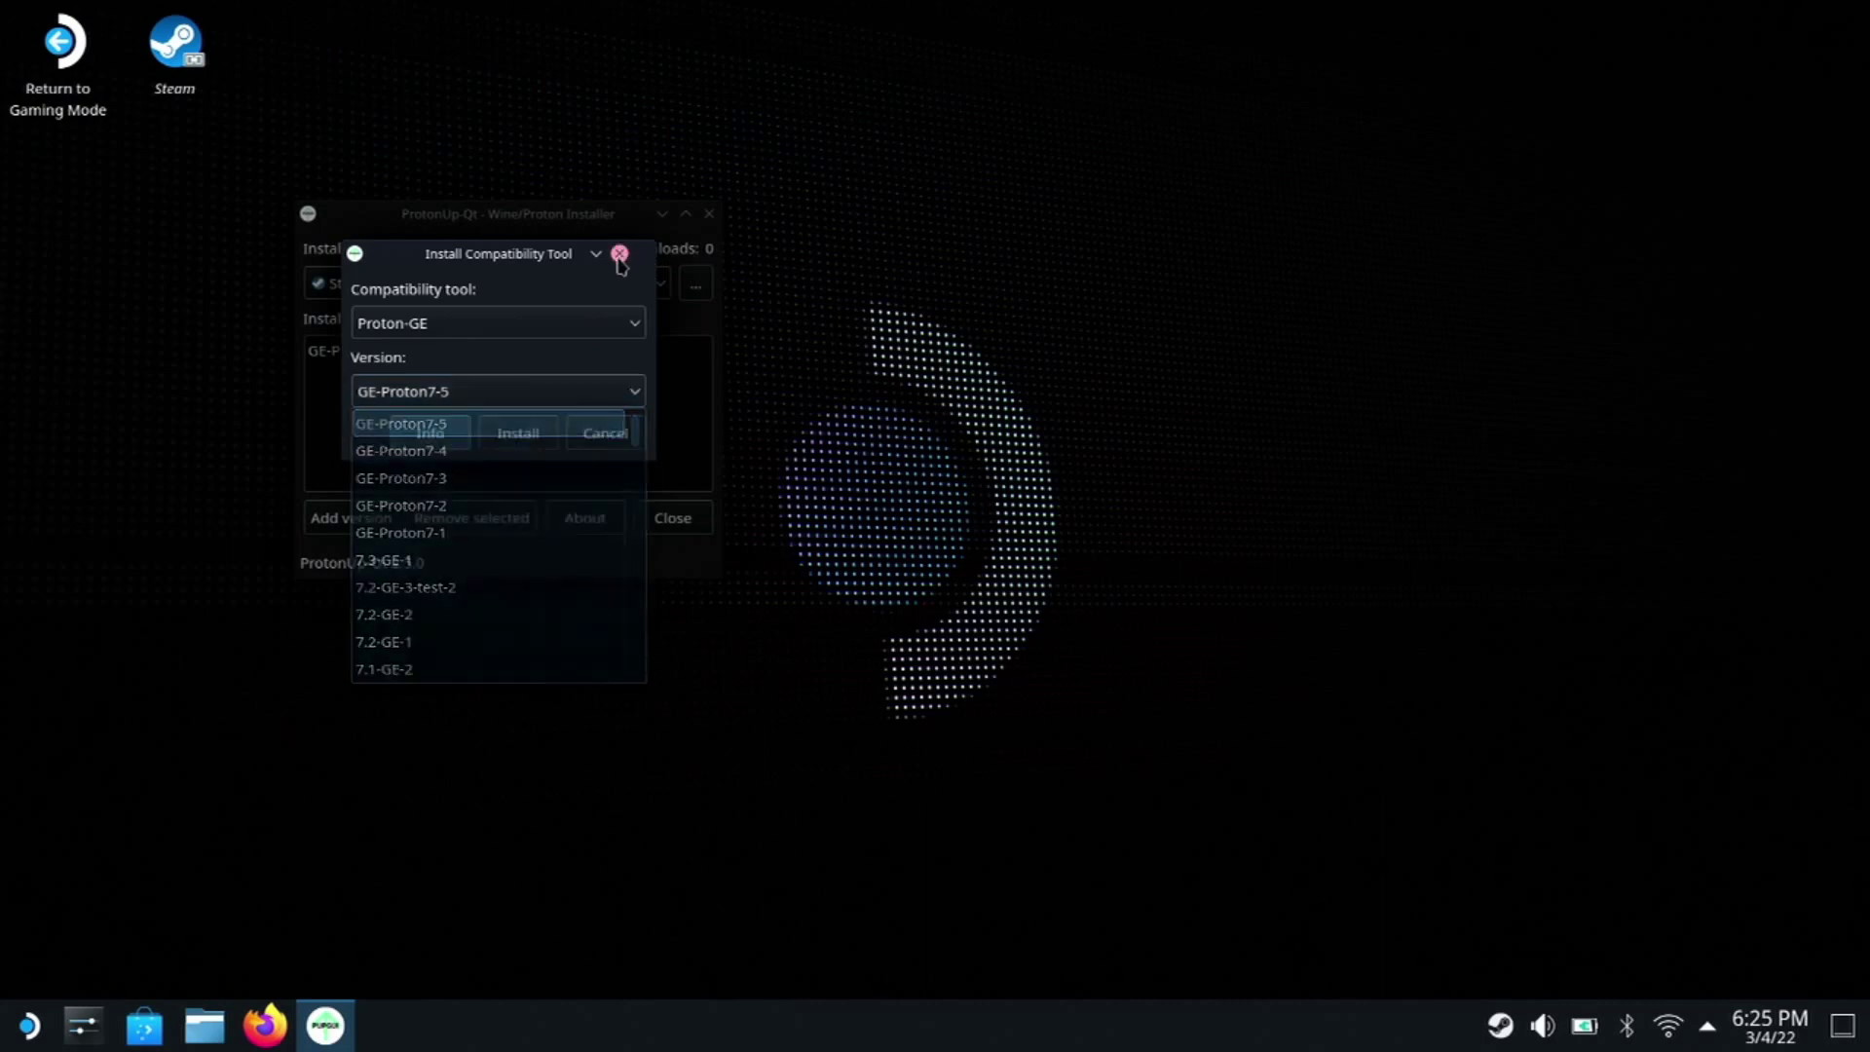
left_click(620, 253)
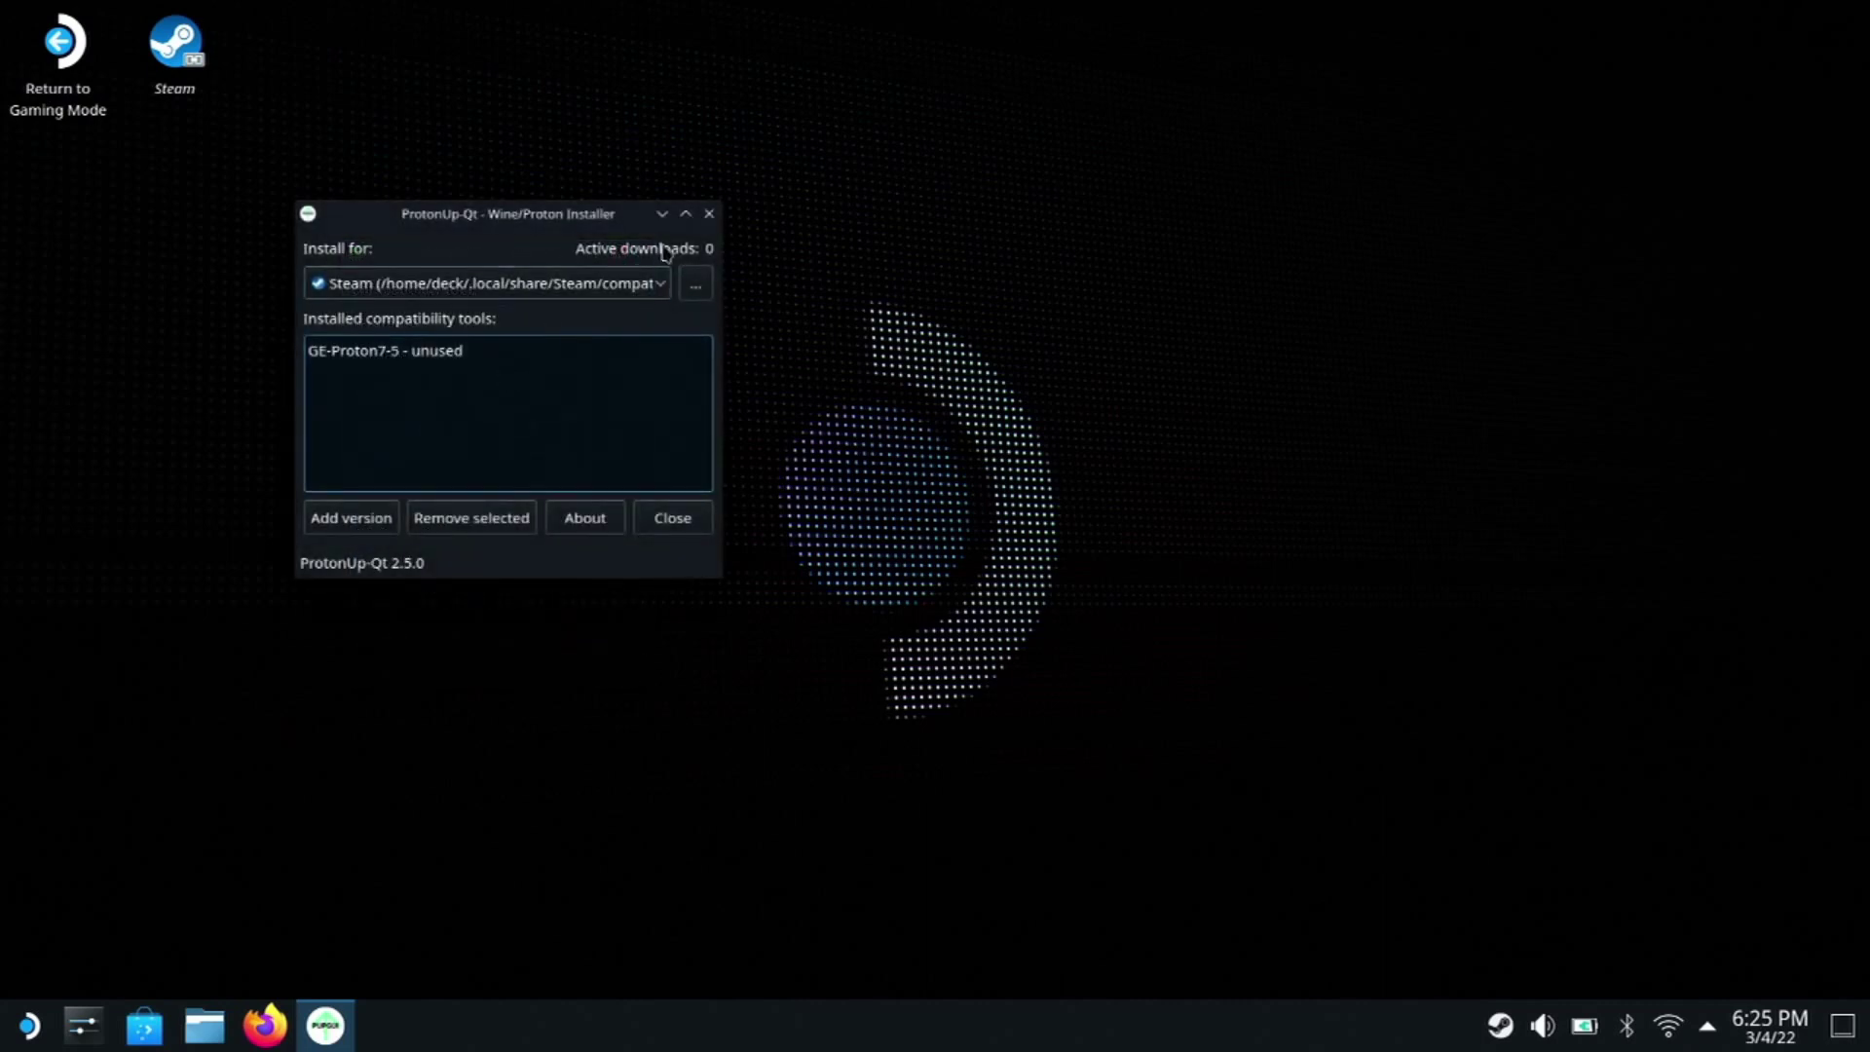
left_click(710, 215)
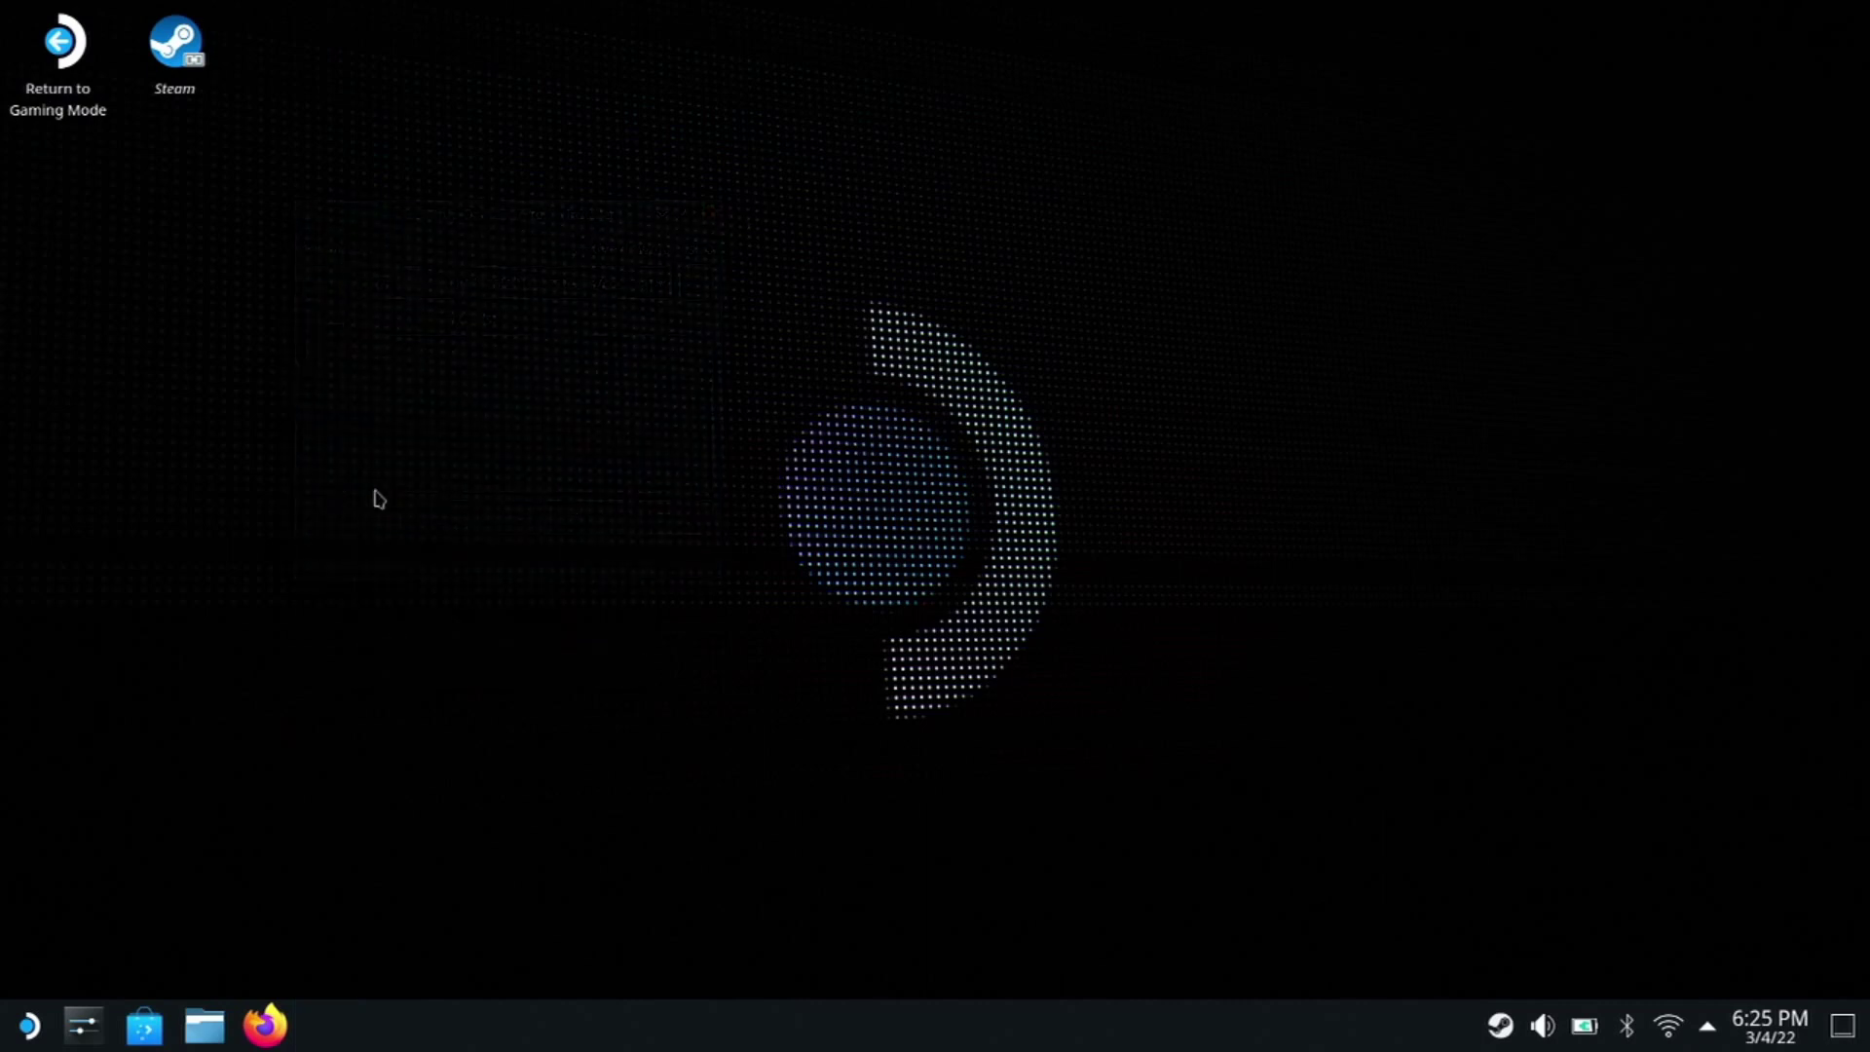
Open Dolphin at the home deck folder and turn on showing hidden files
left_click(202, 1031)
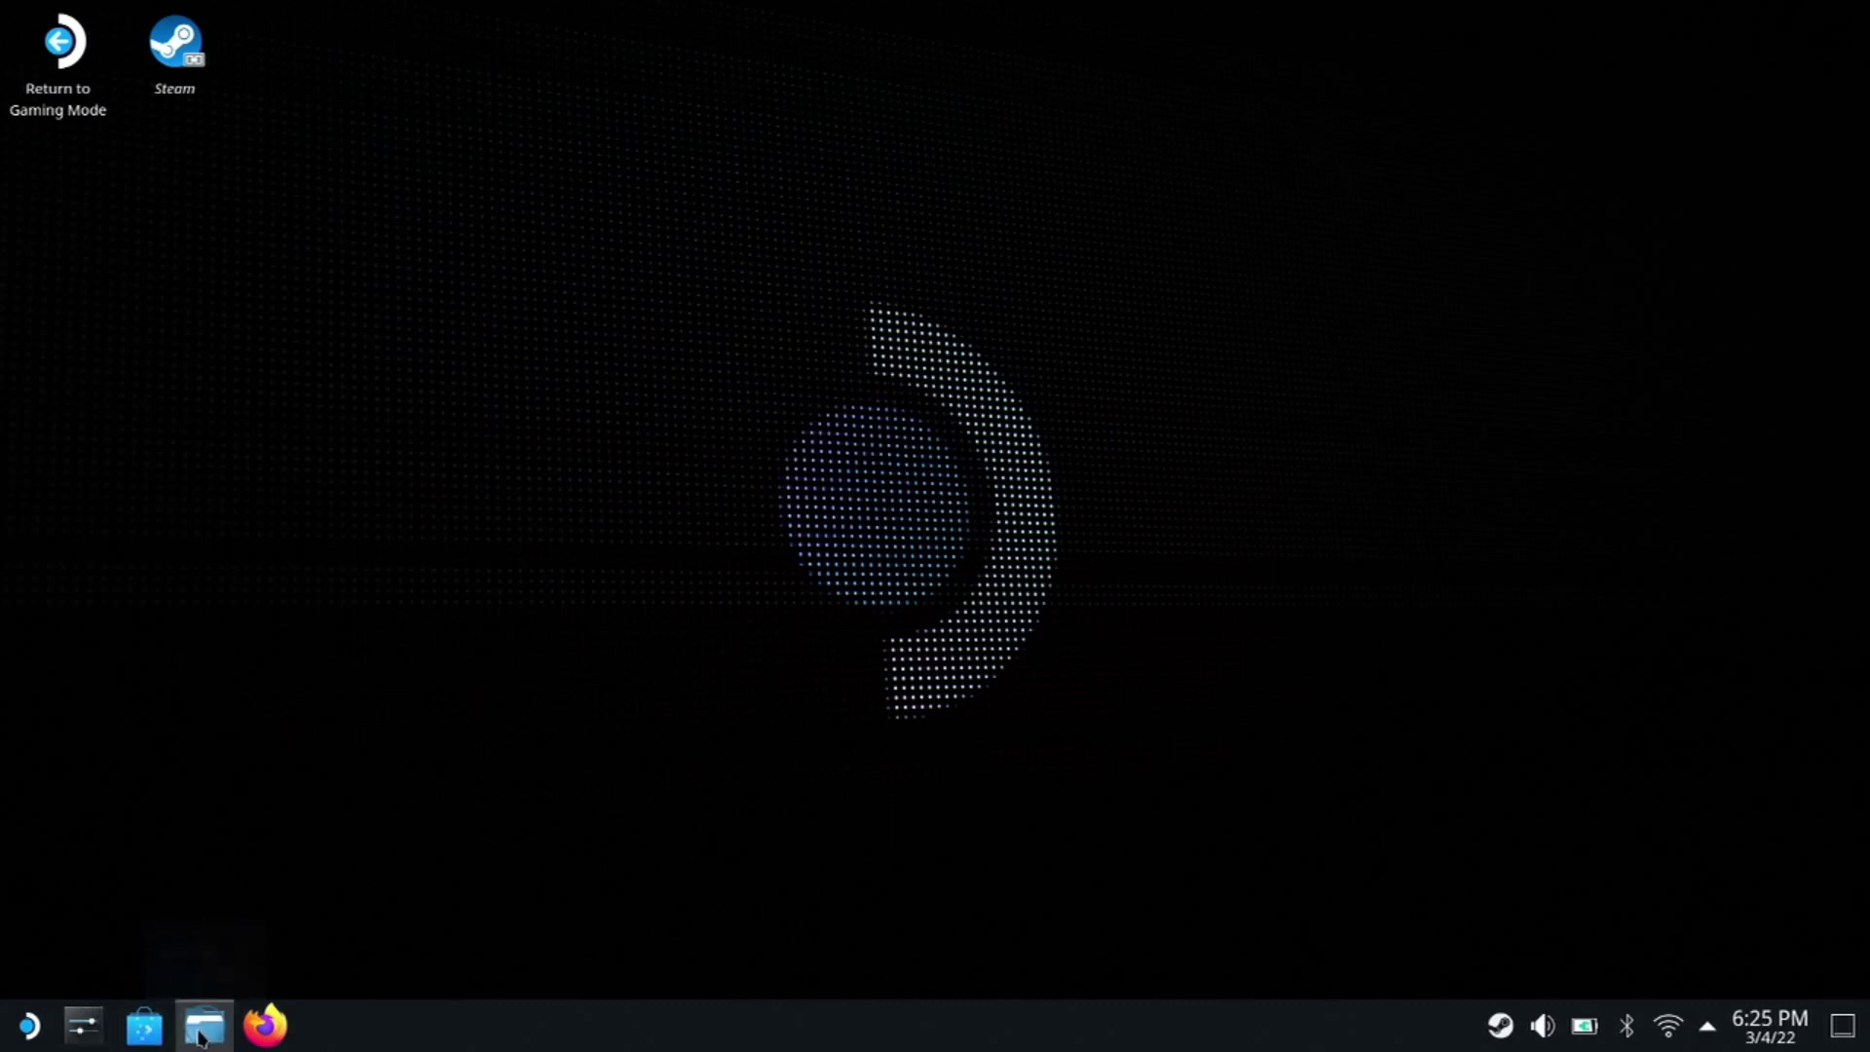
left_click_drag(376, 20, 852, 242)
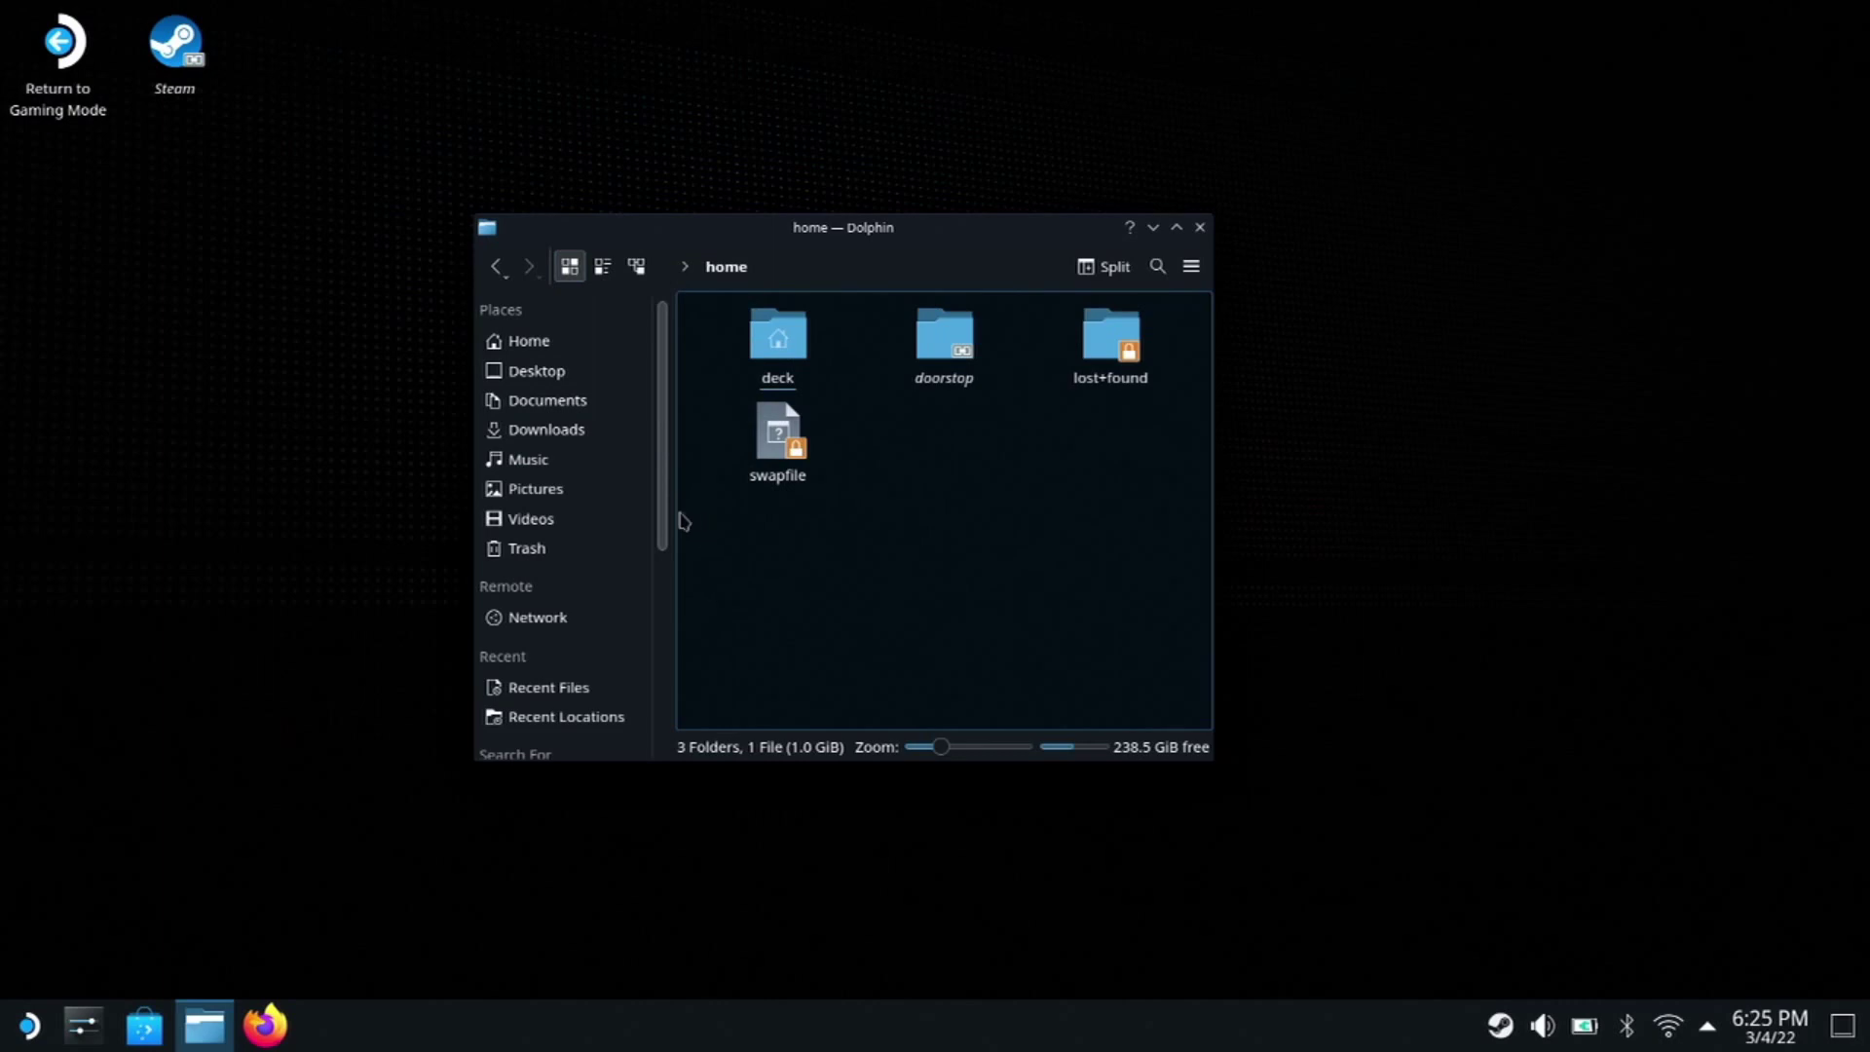
scroll(658, 709, "down", 4)
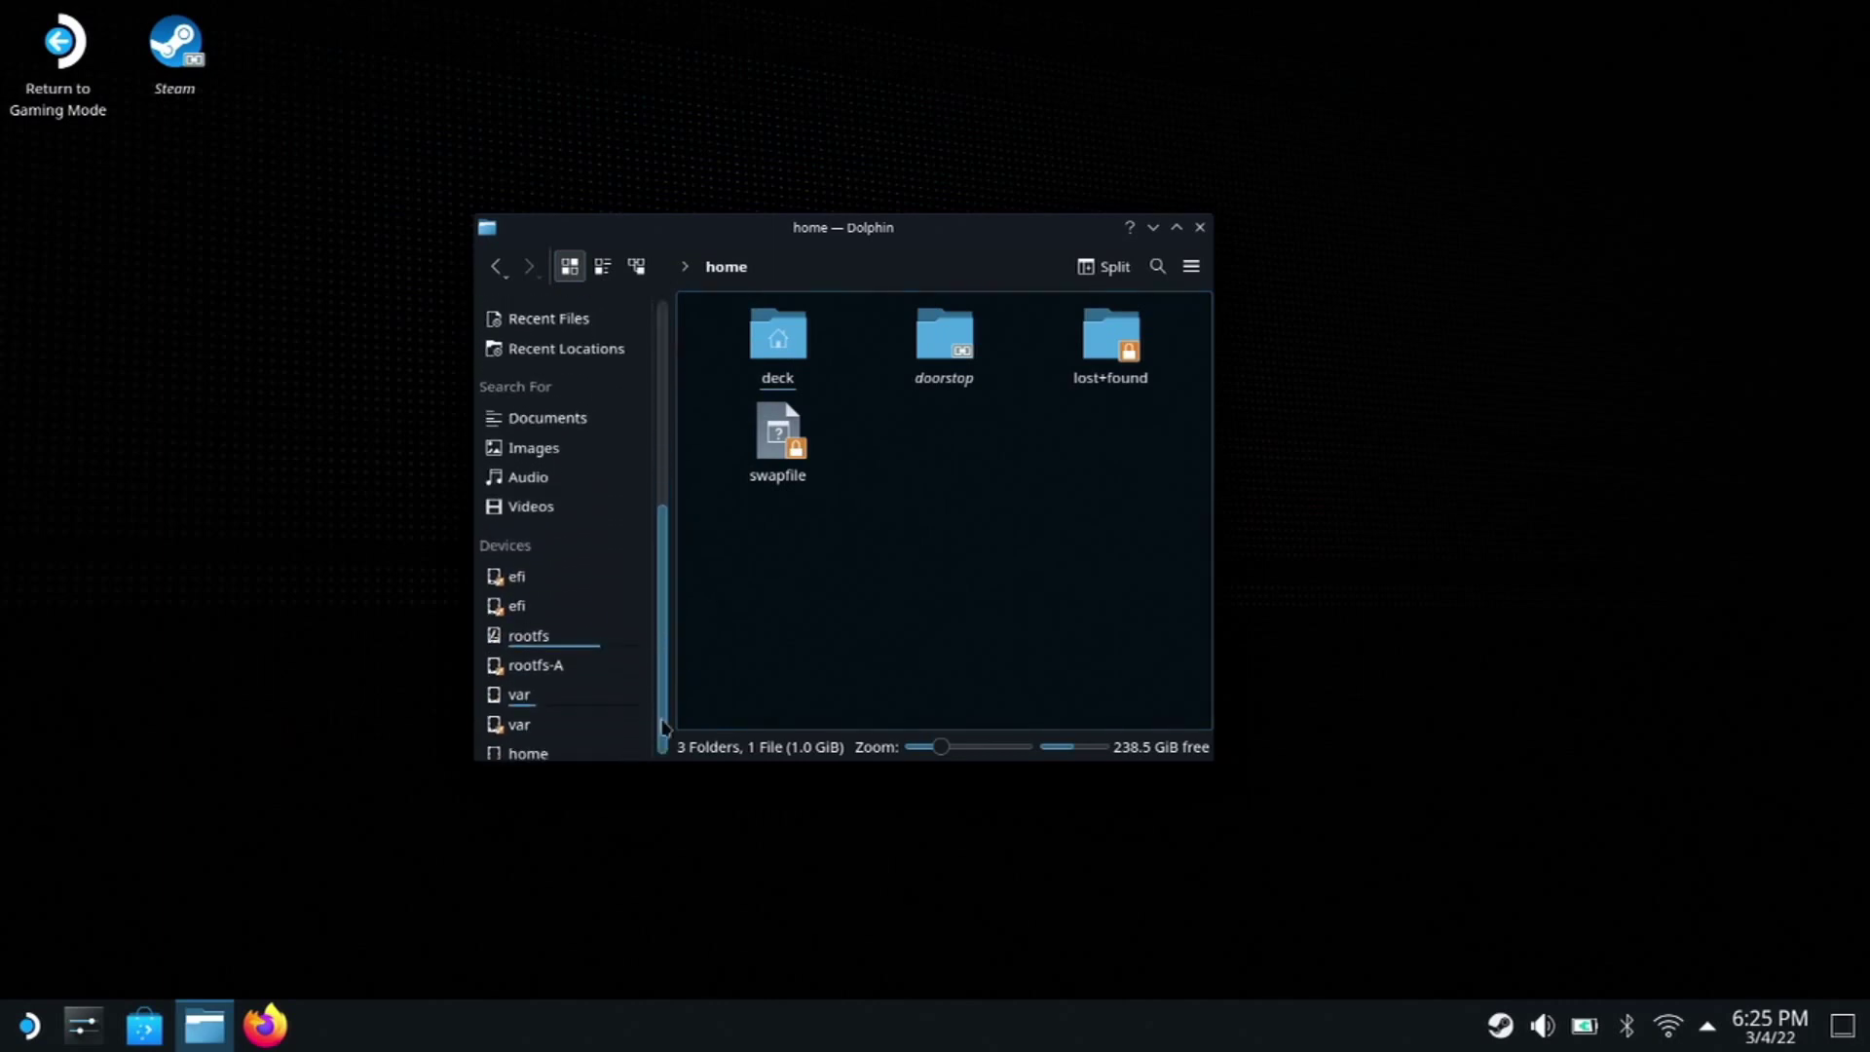
left_click(551, 747)
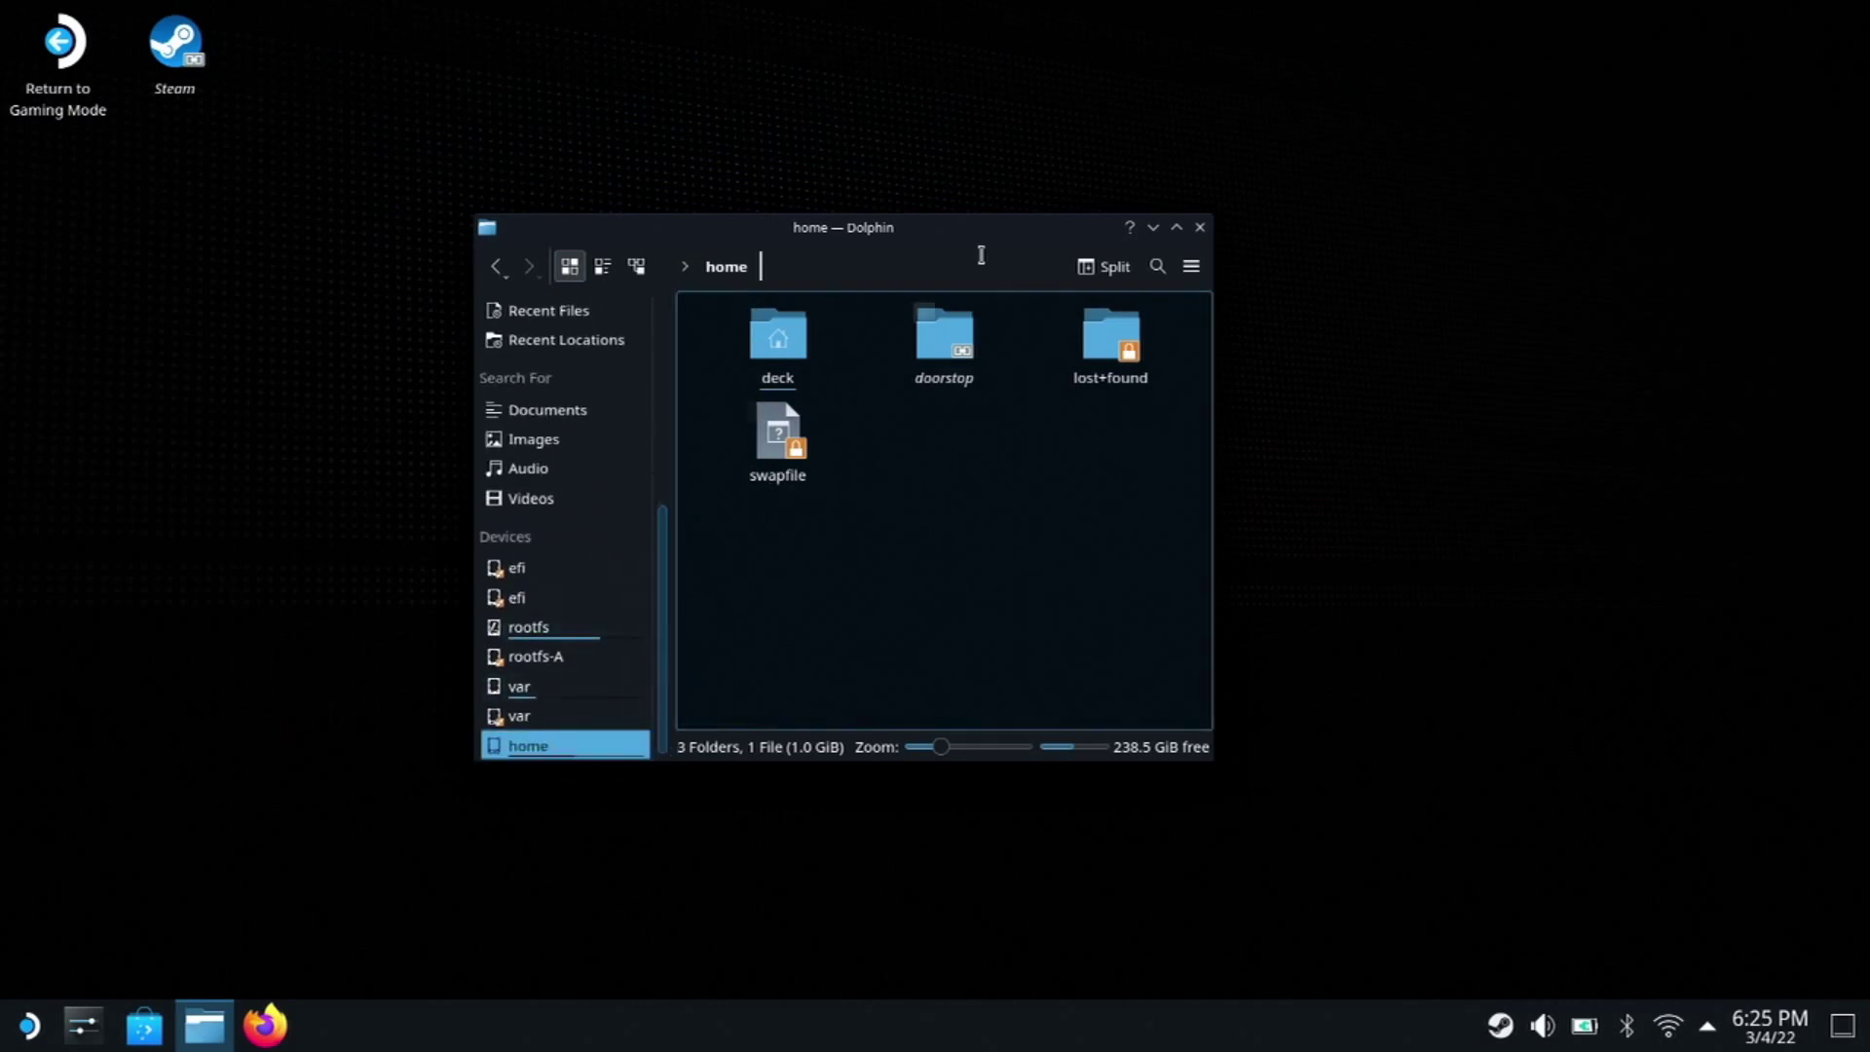
left_click(787, 352)
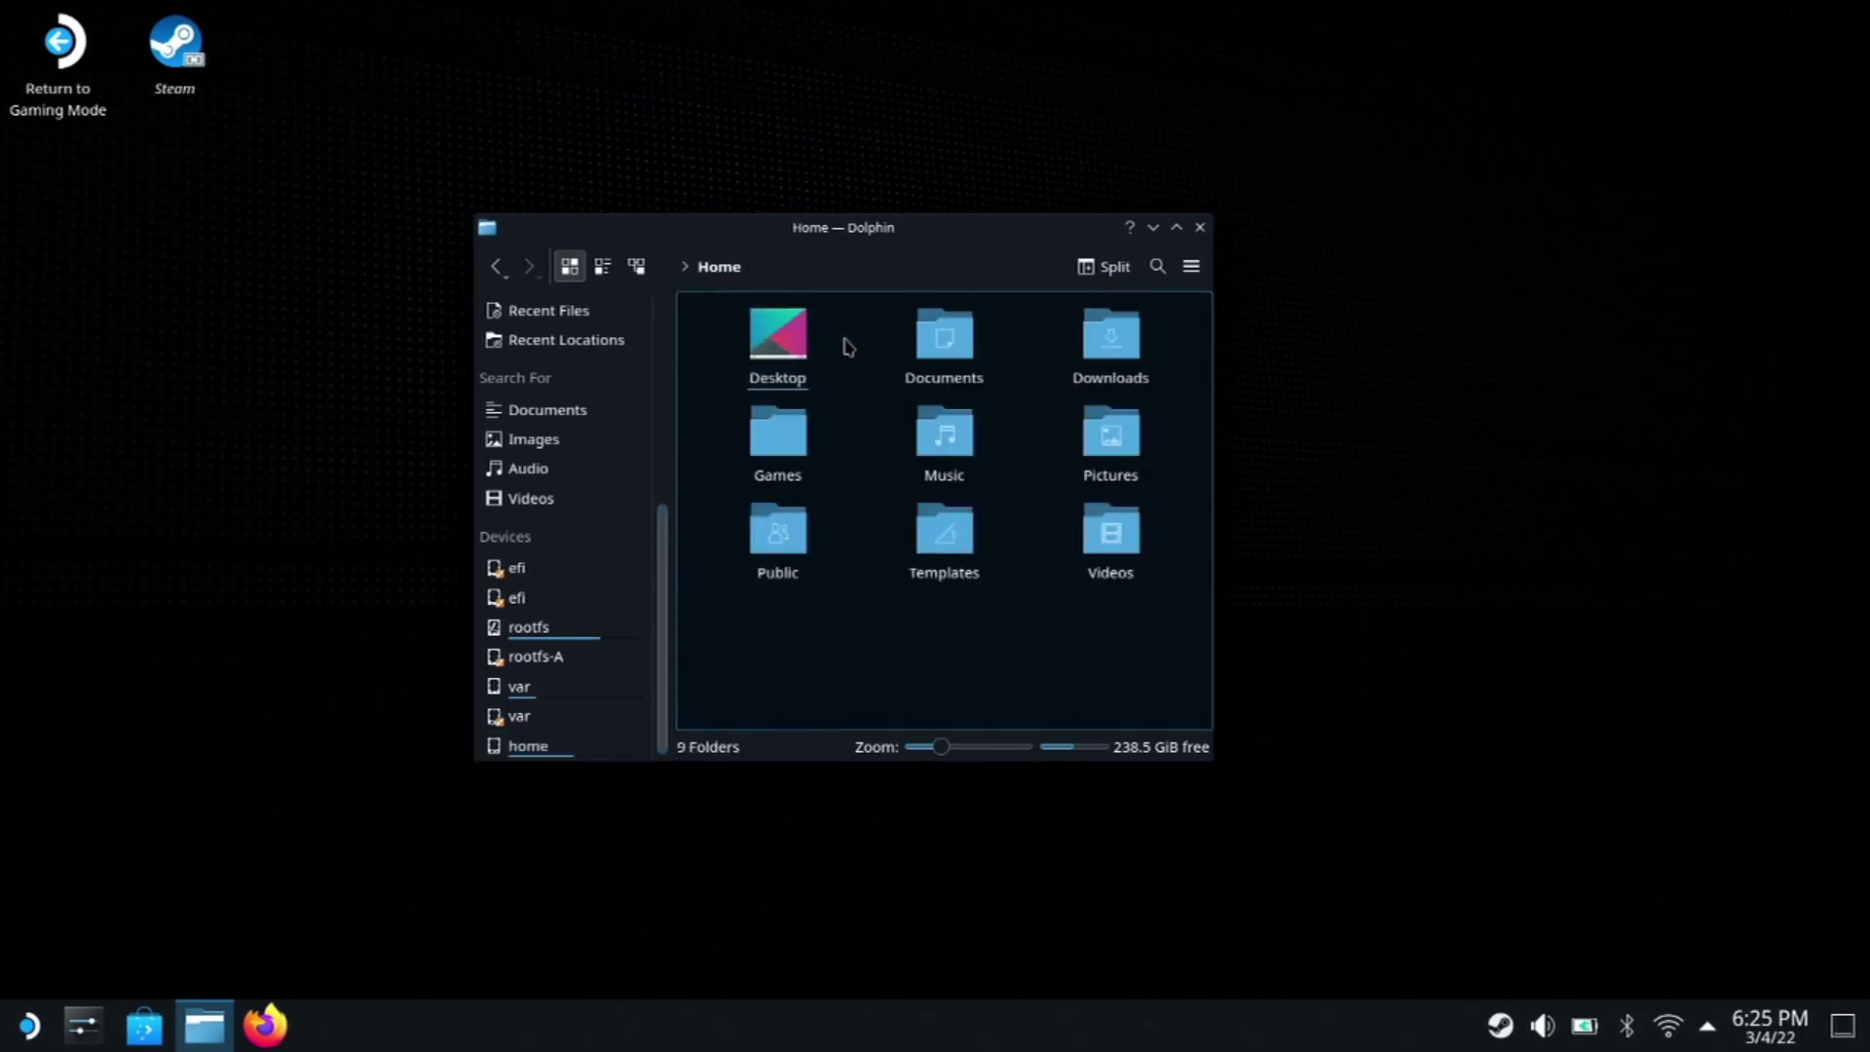
left_click(1190, 265)
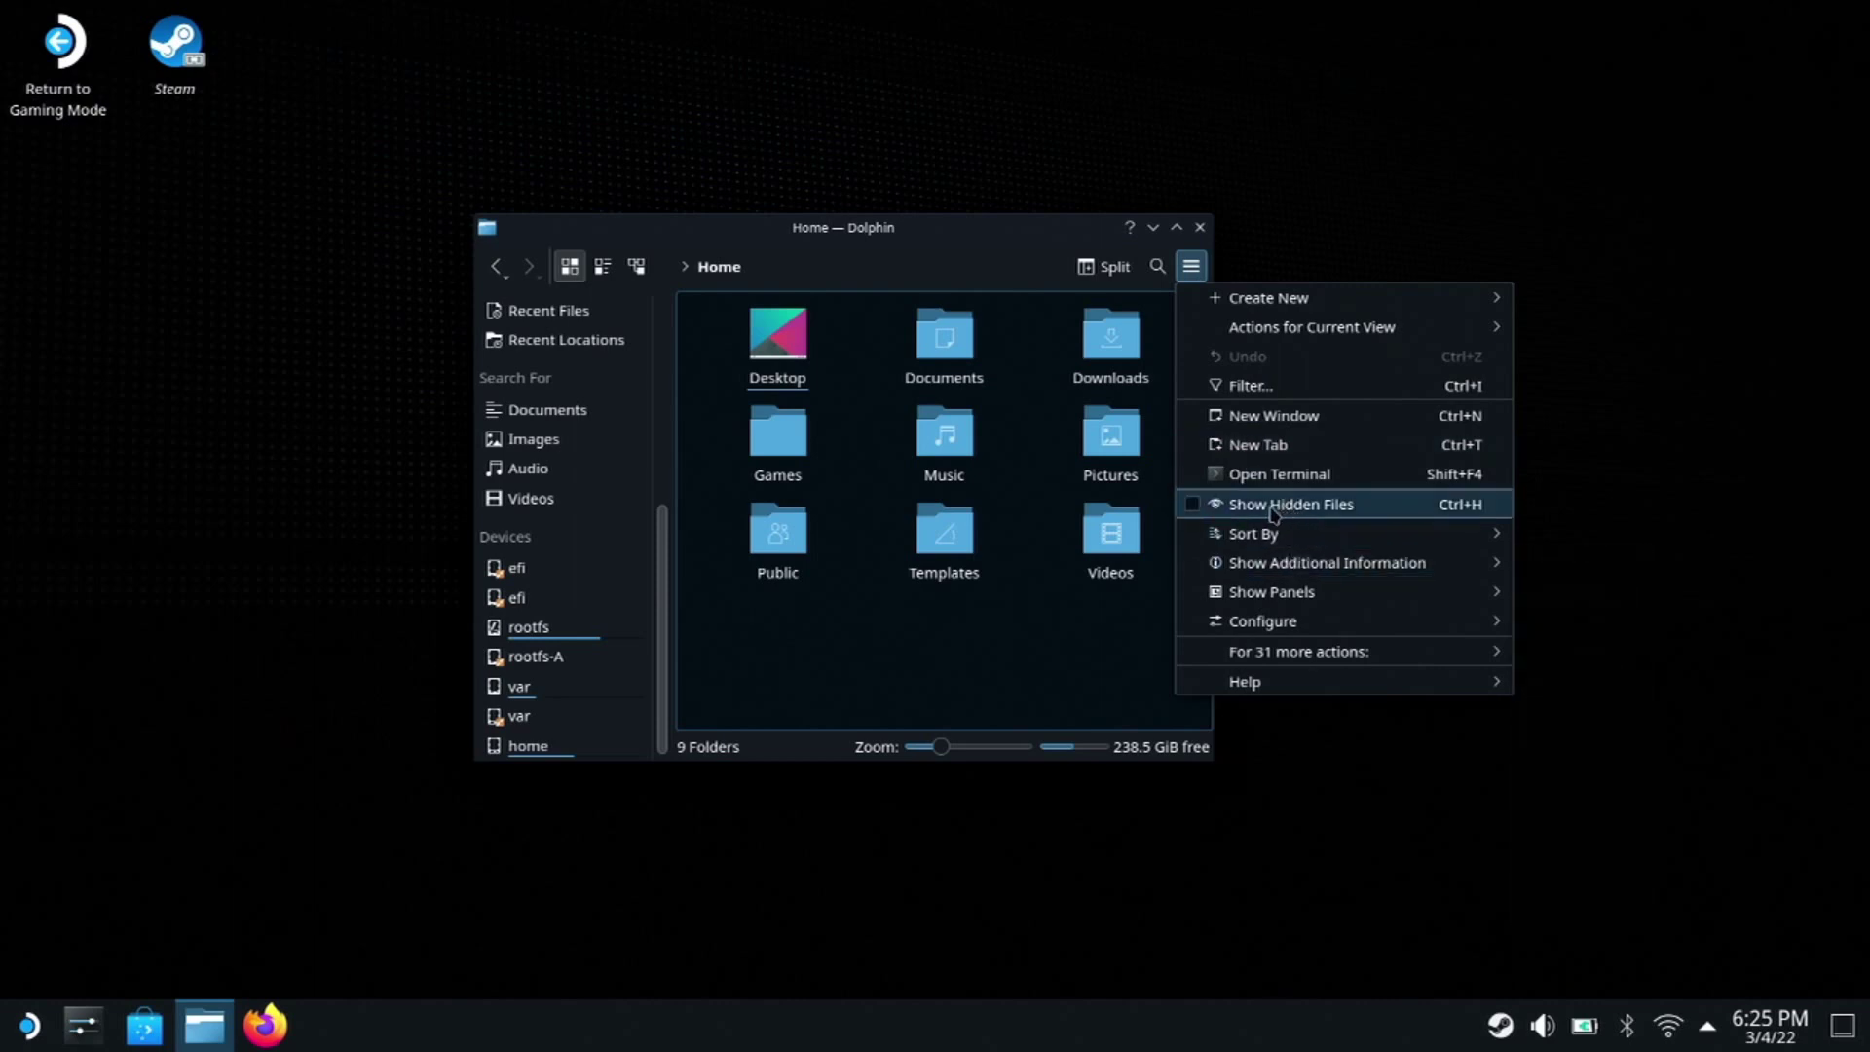
left_click(1254, 511)
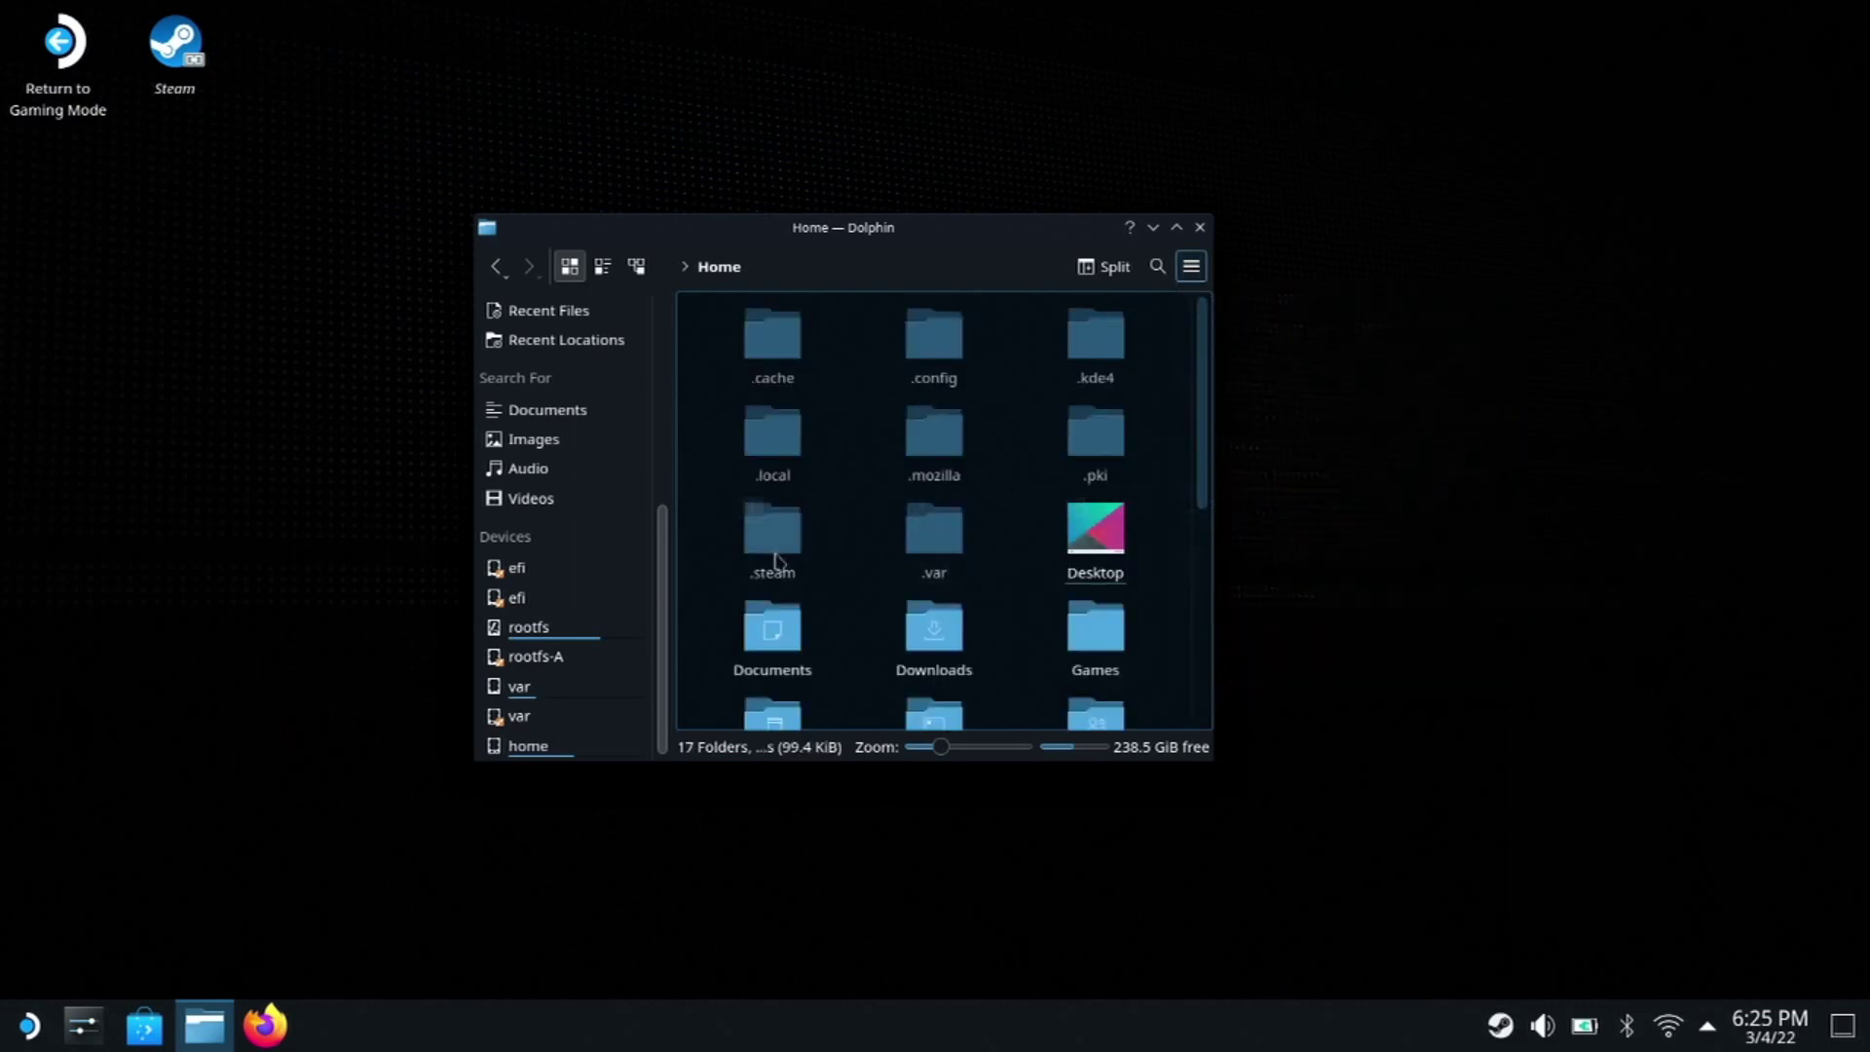
Go through .local, share and Steam into the steamapps folder
left_click(762, 466)
left_click(747, 337)
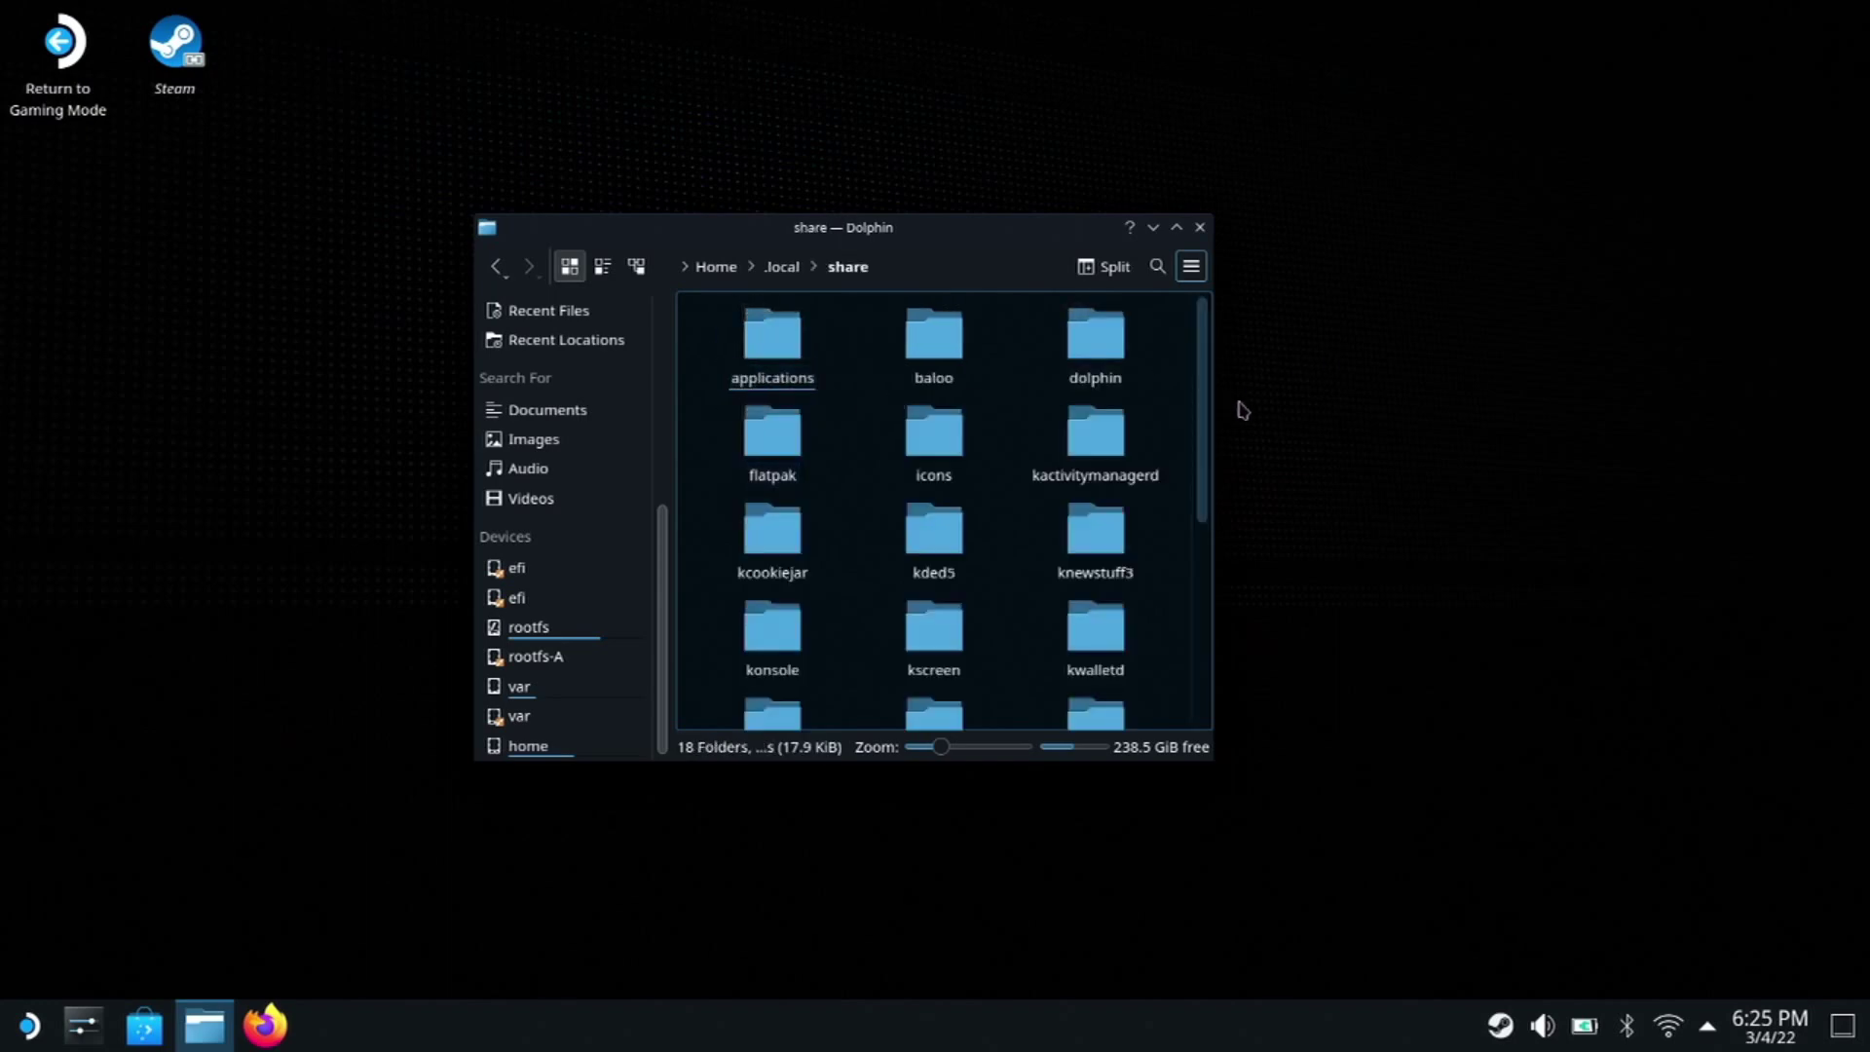
scroll(1203, 433, "down", 3)
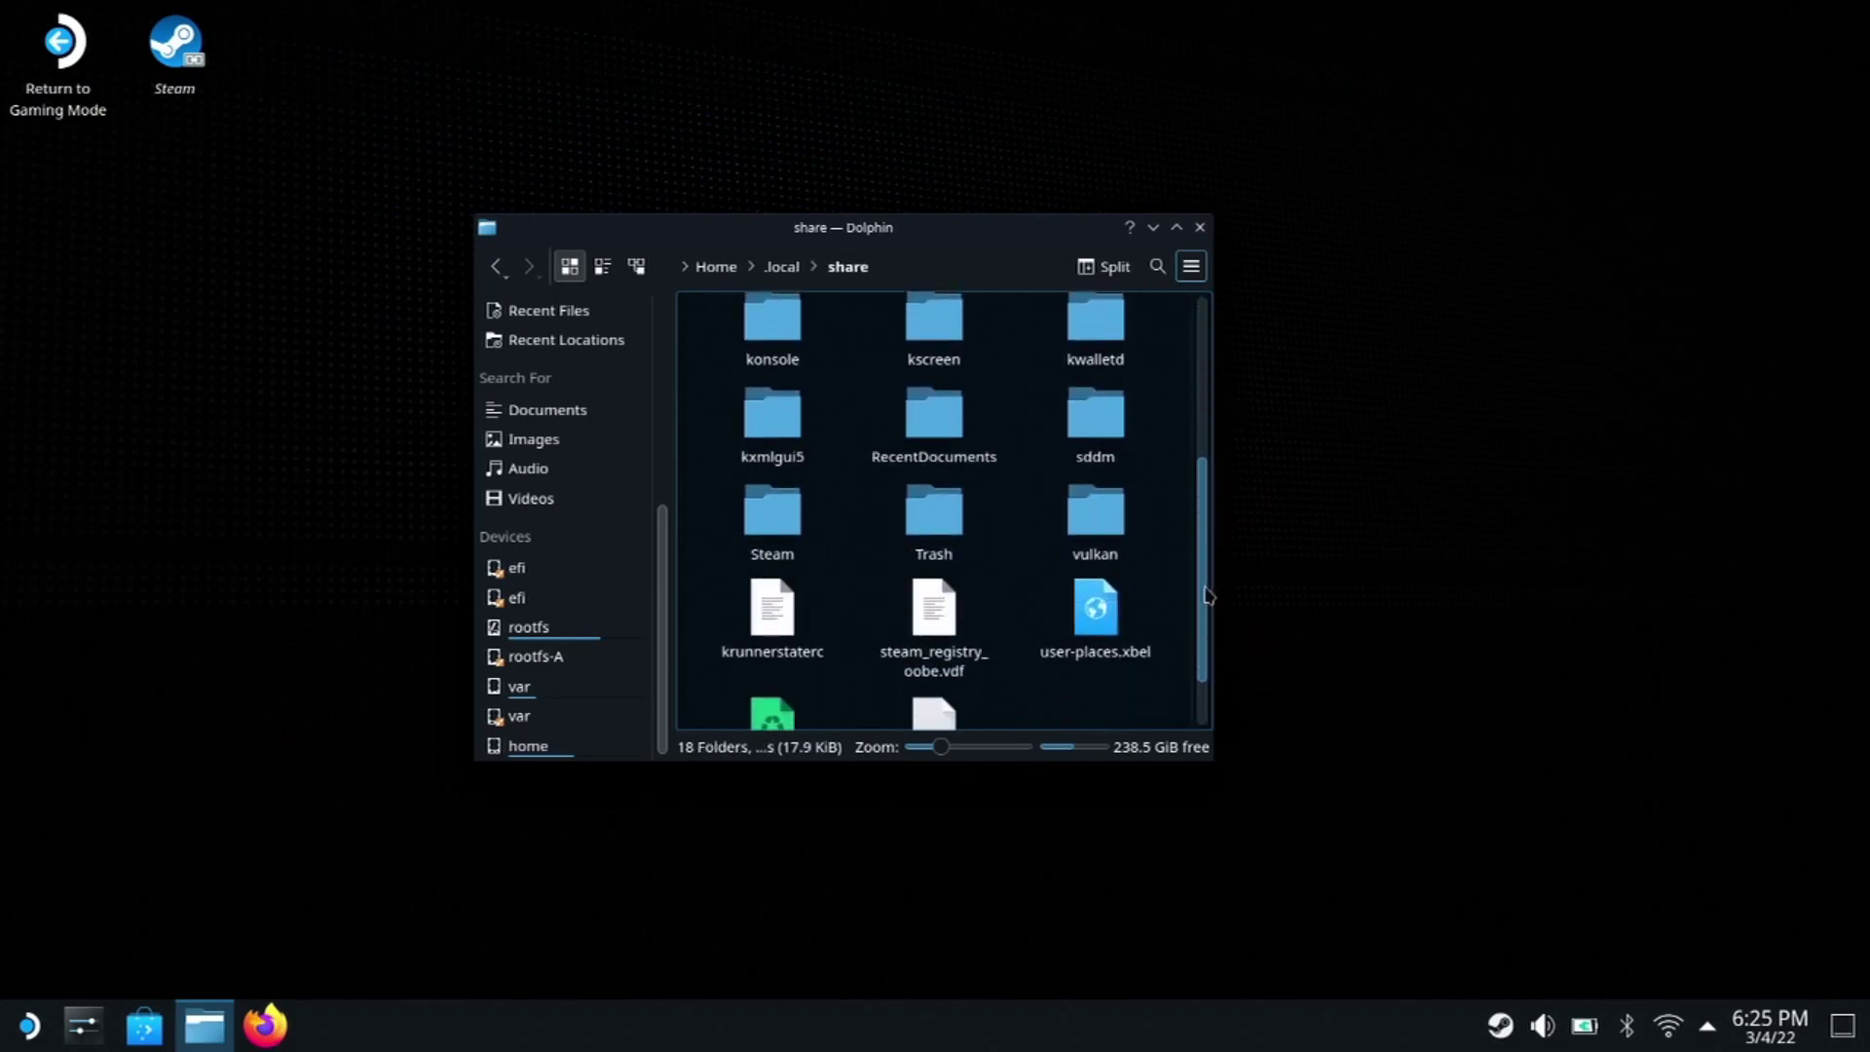
left_click(765, 531)
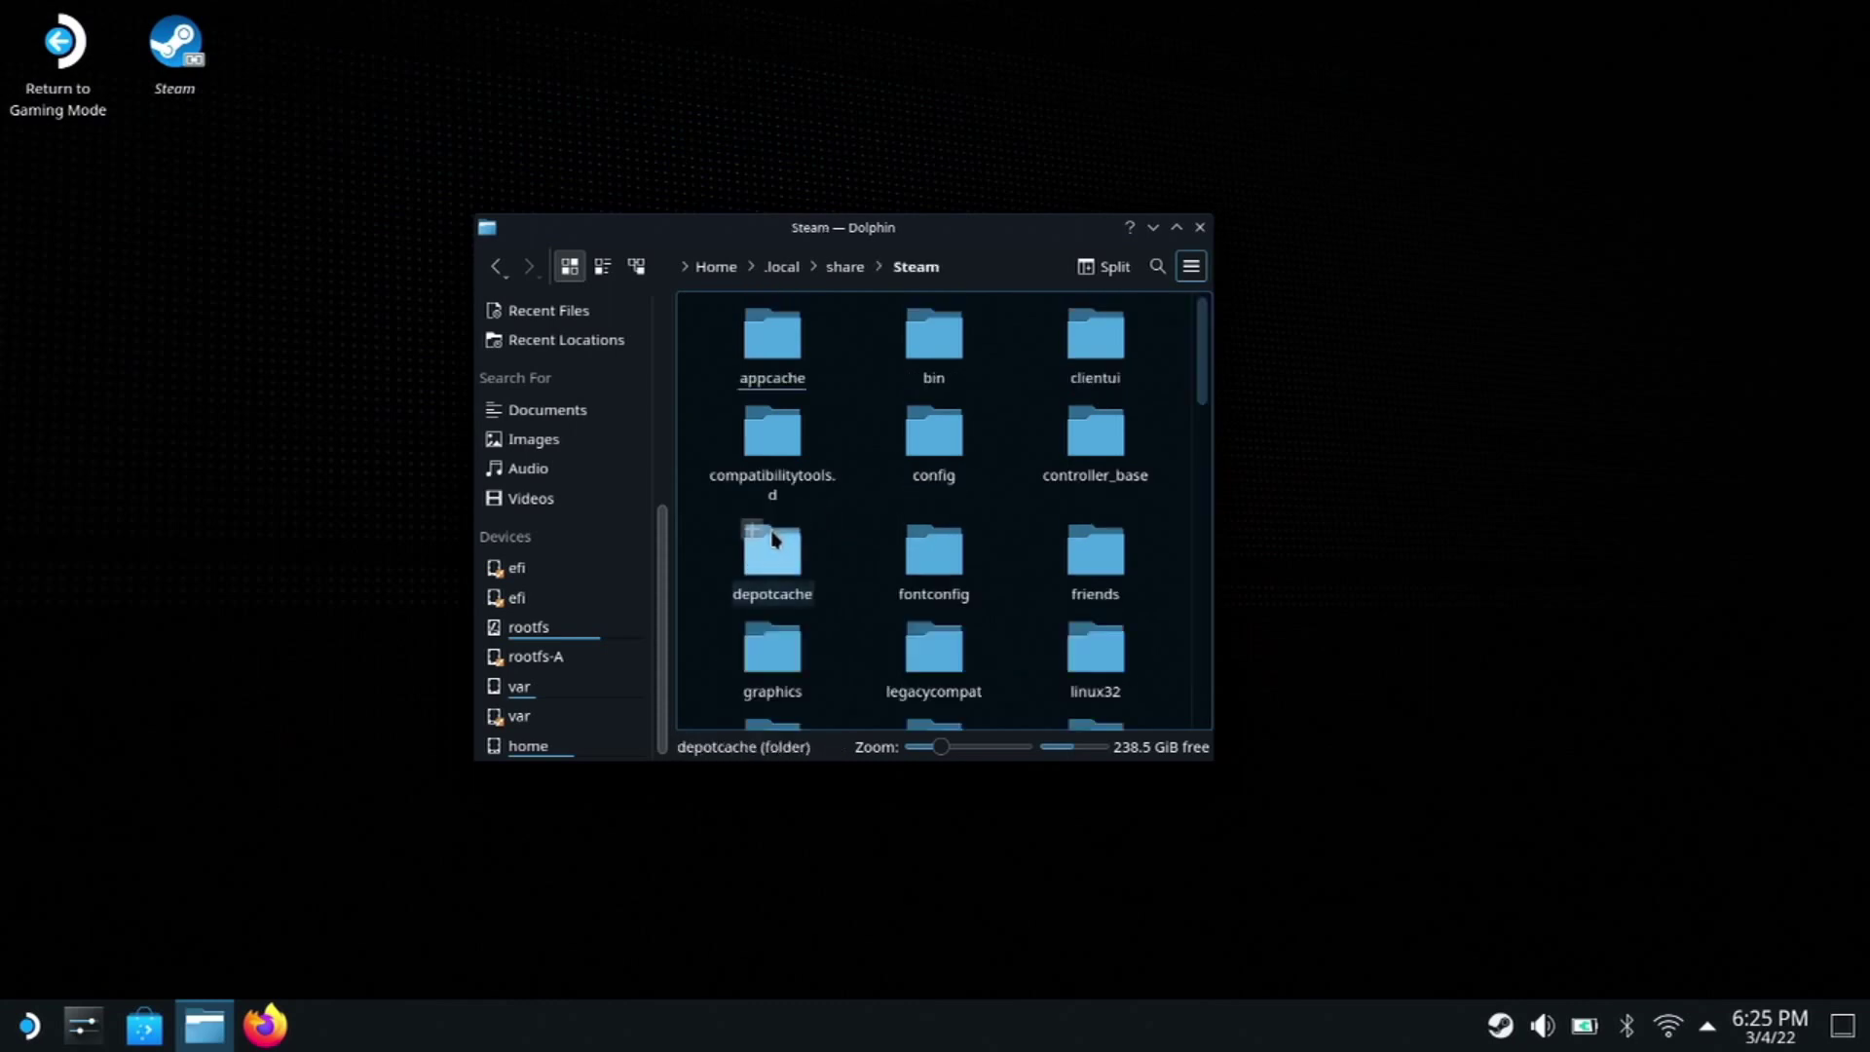
scroll(1194, 512, "down", 7)
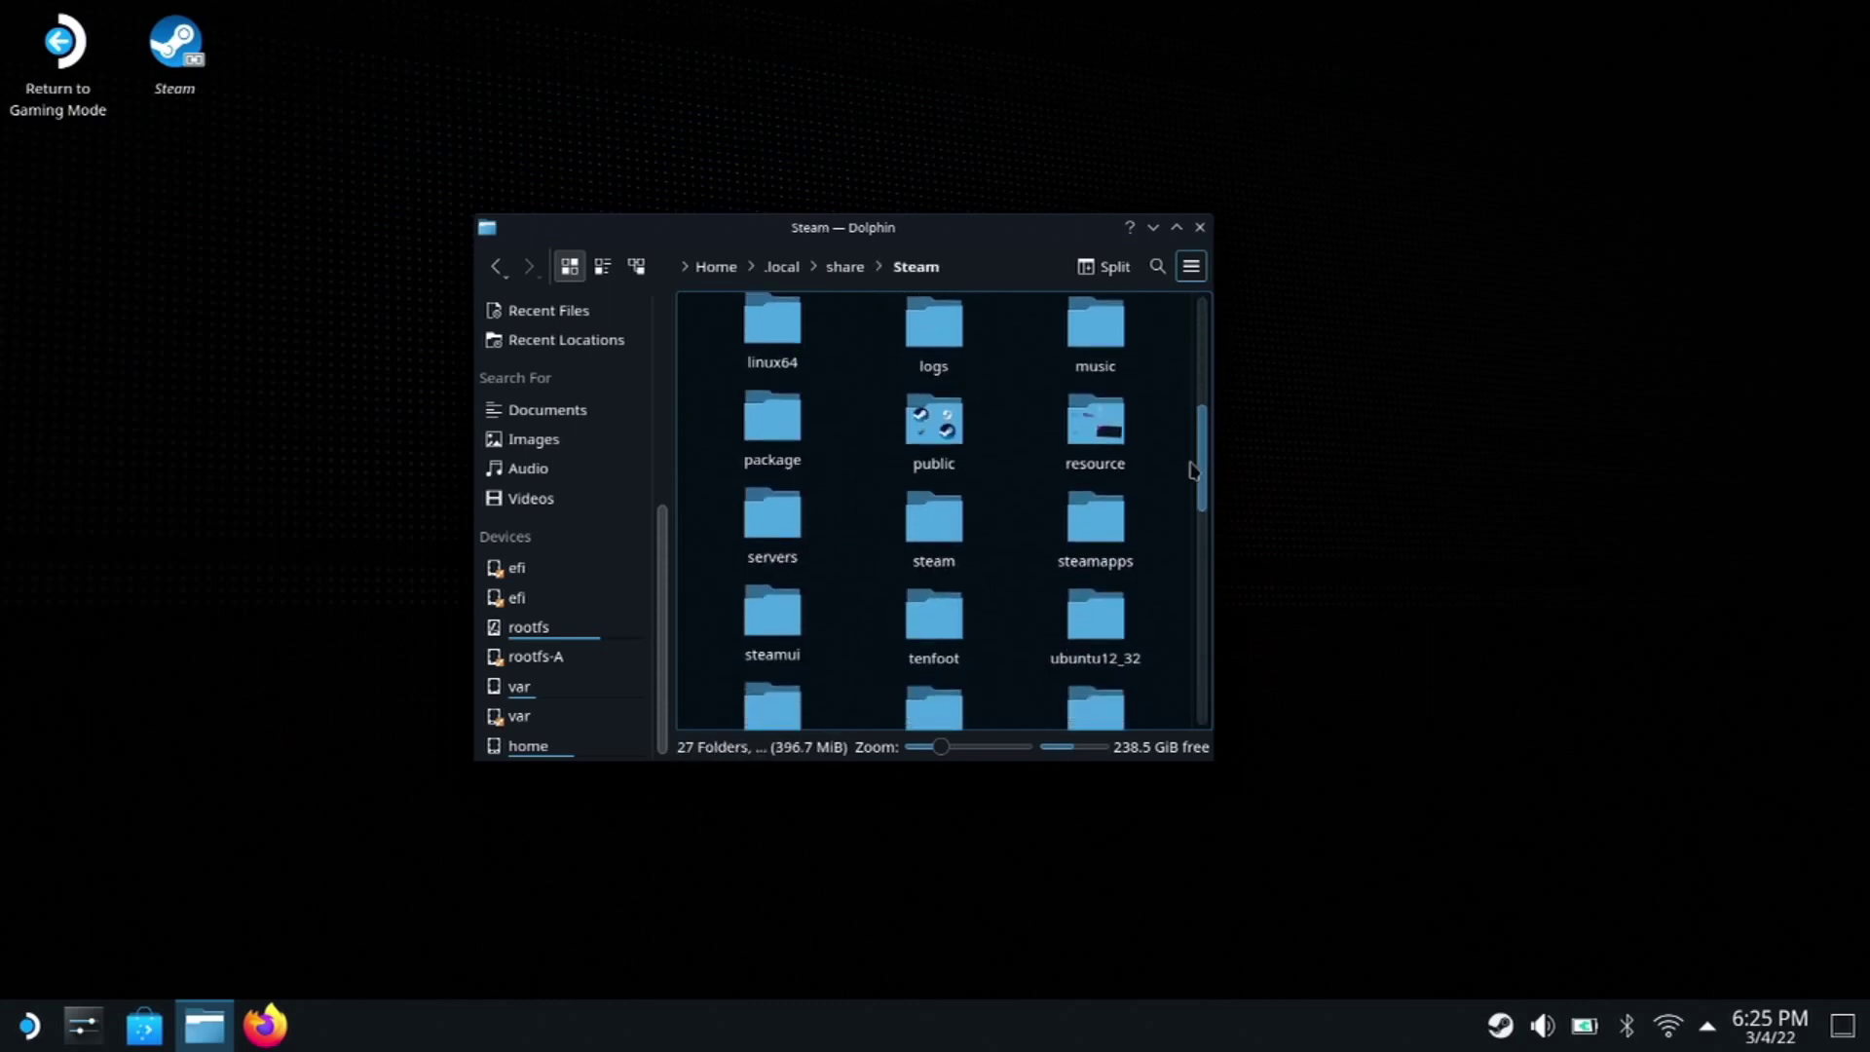
scroll(1194, 506, "up", 1)
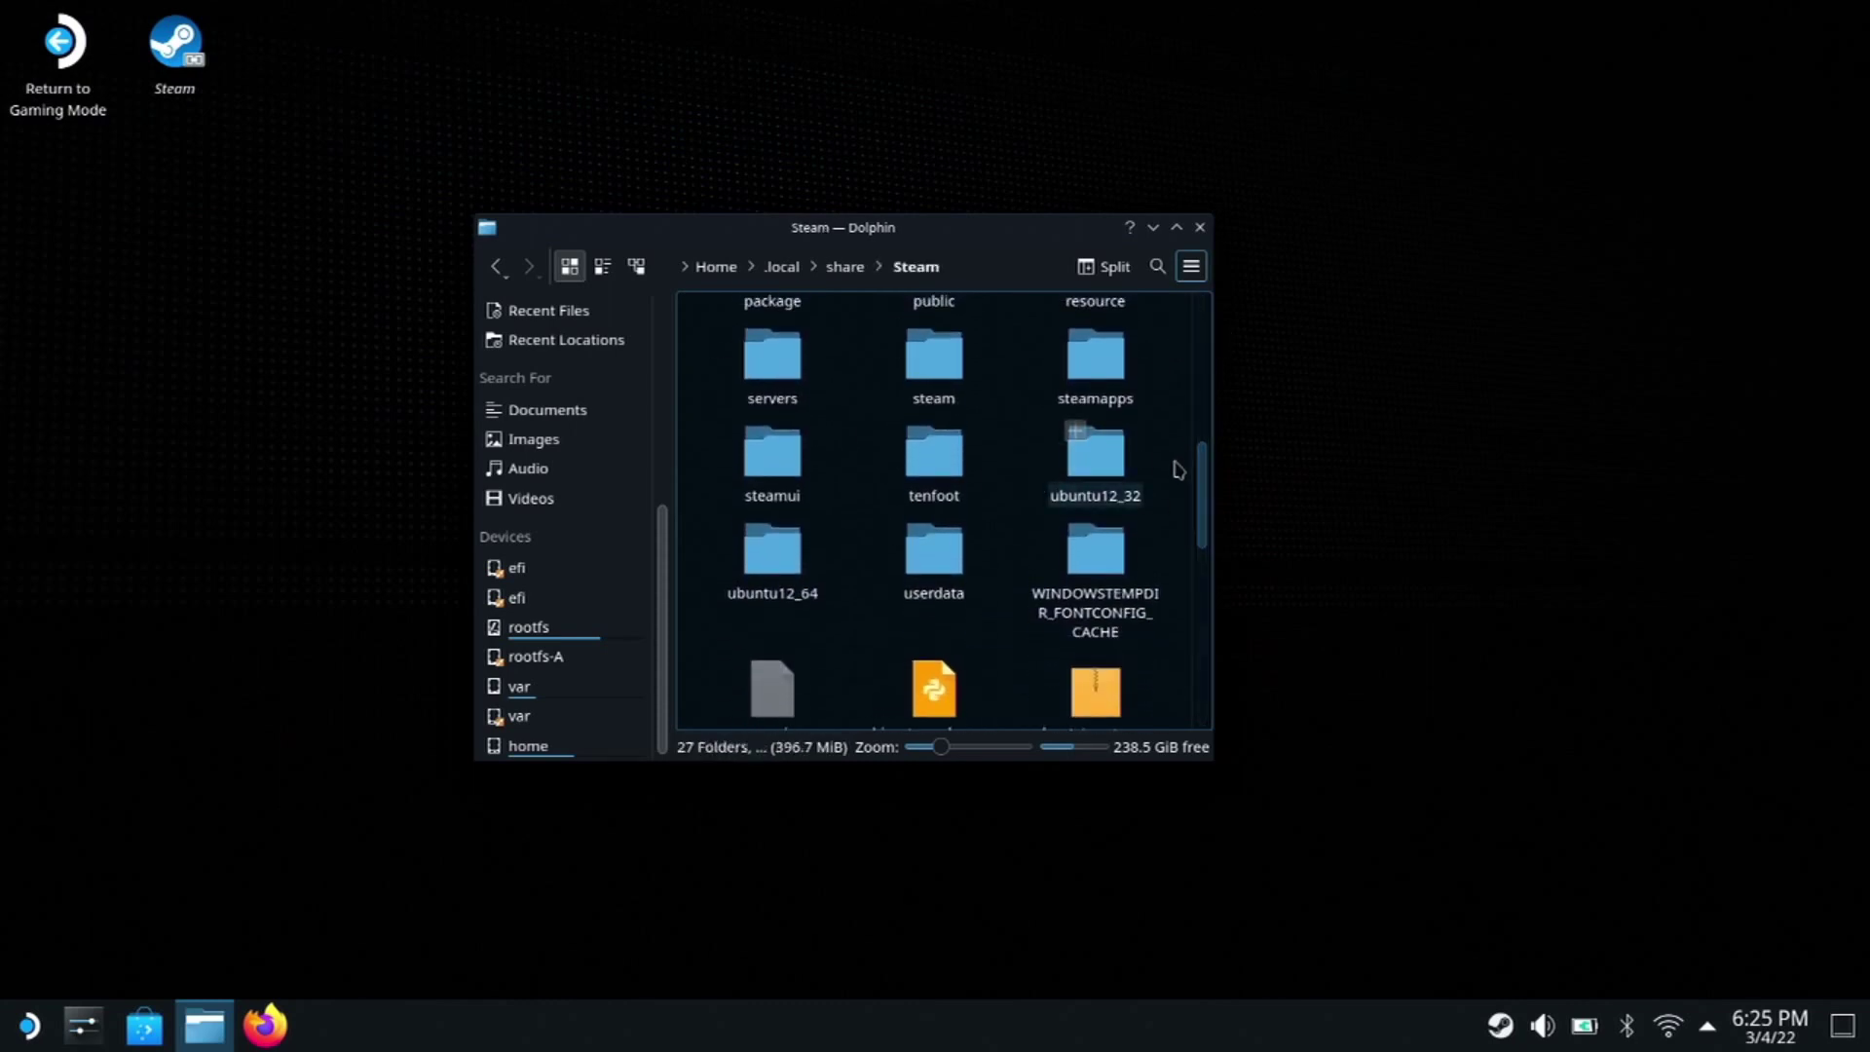
left_click(1088, 383)
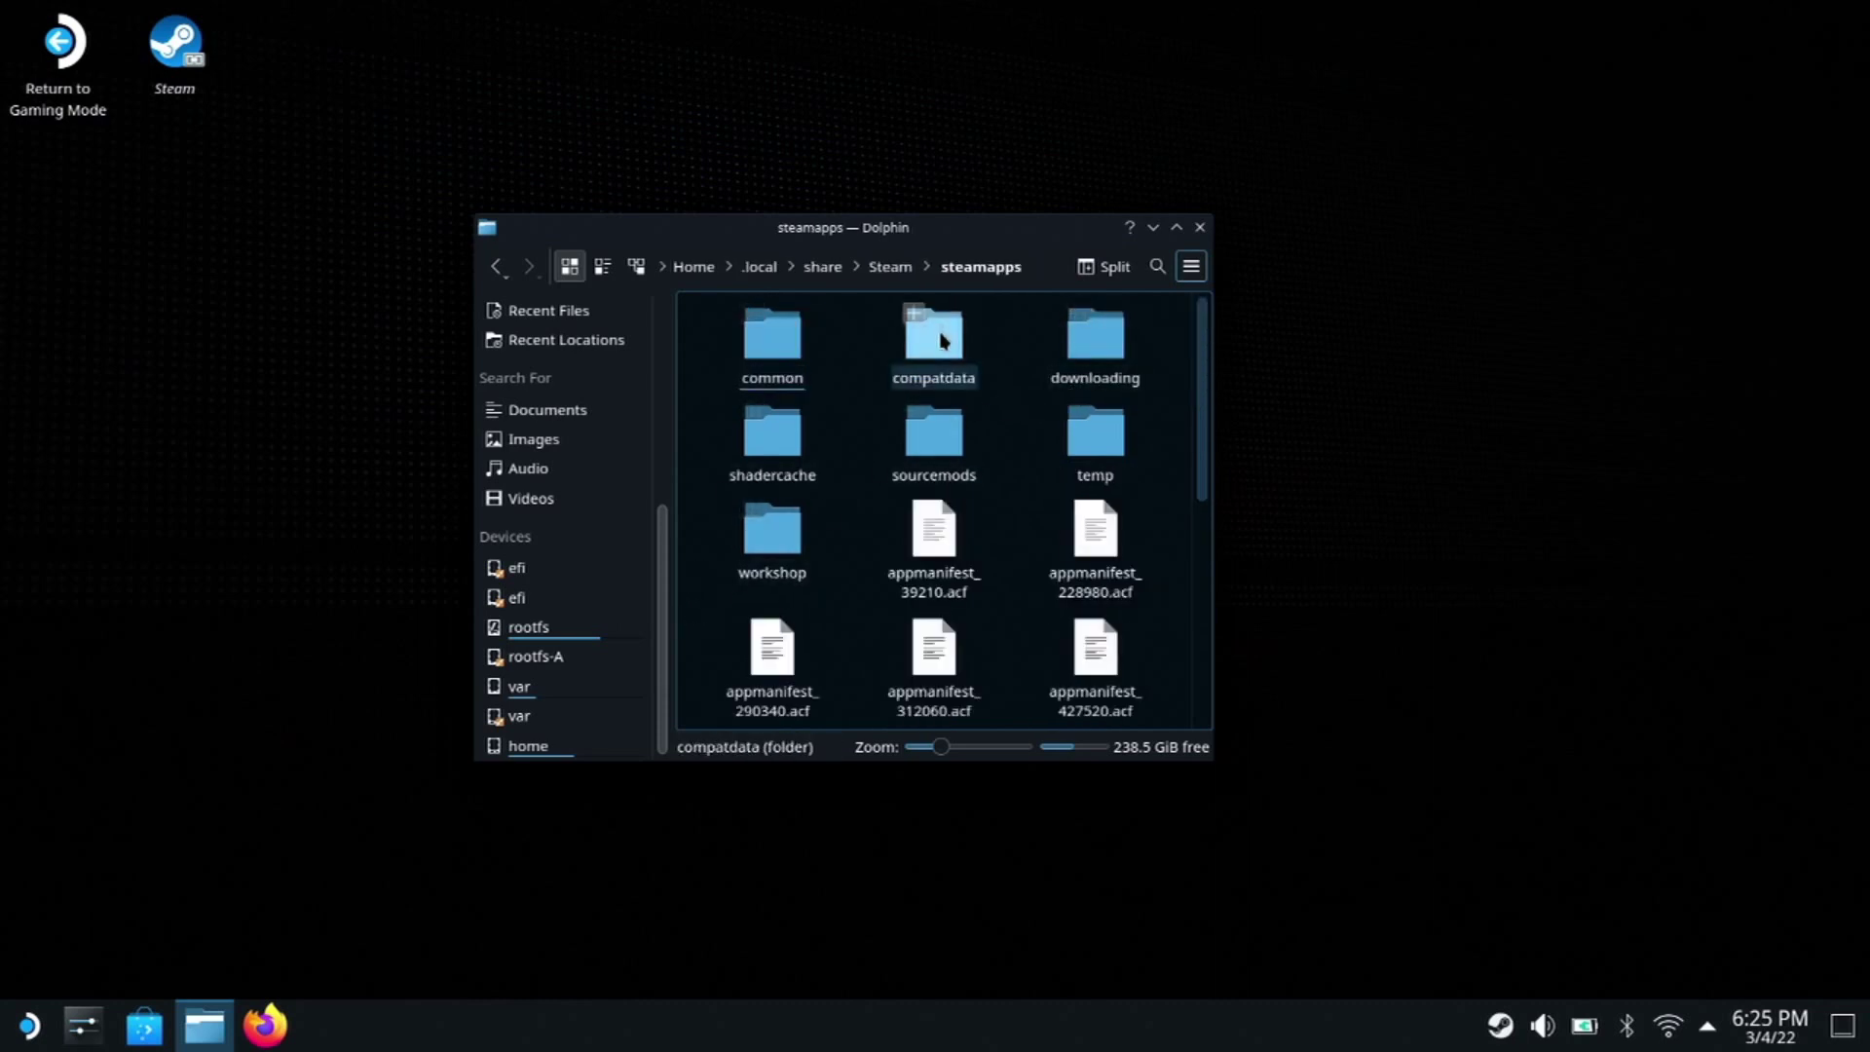
Navigate compatdata/312060/pfx/drive_c/users/steamuser/Documents/My Games into the FINAL FANTASY XIV - A Realm Reborn folder
left_click(930, 375)
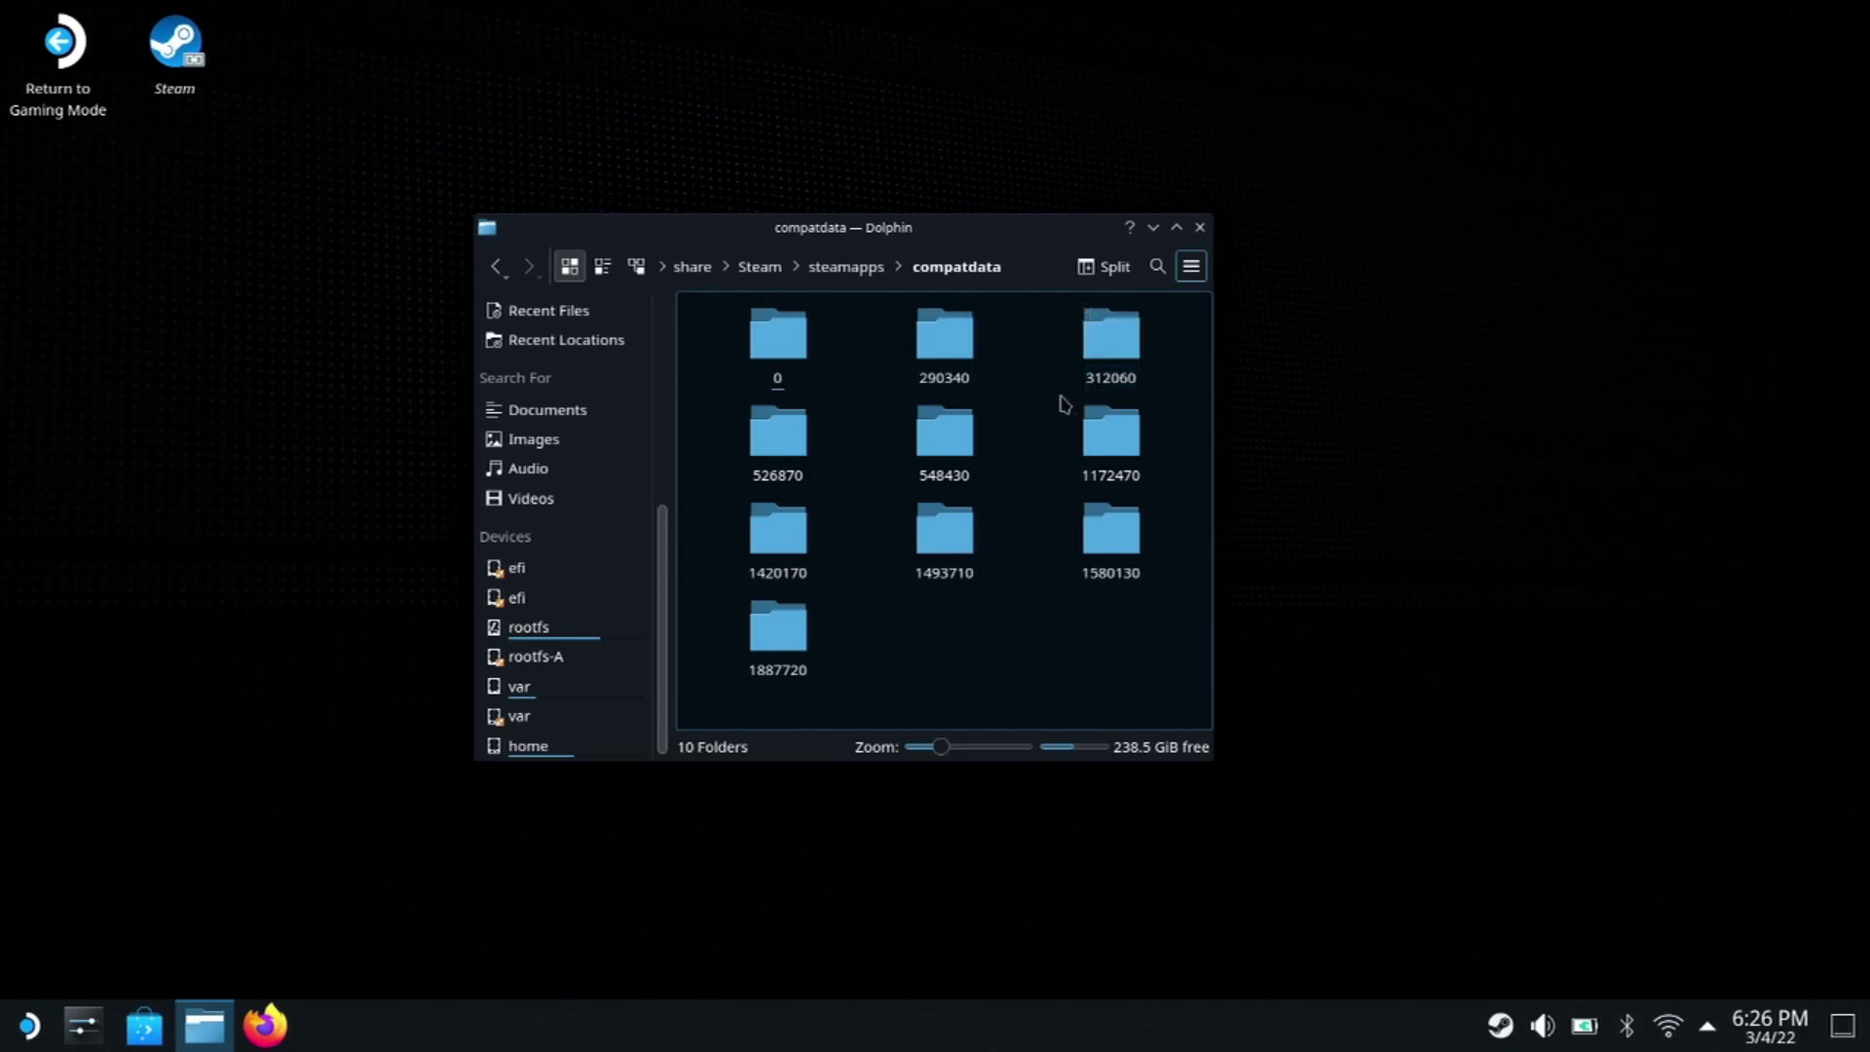
left_click(1124, 359)
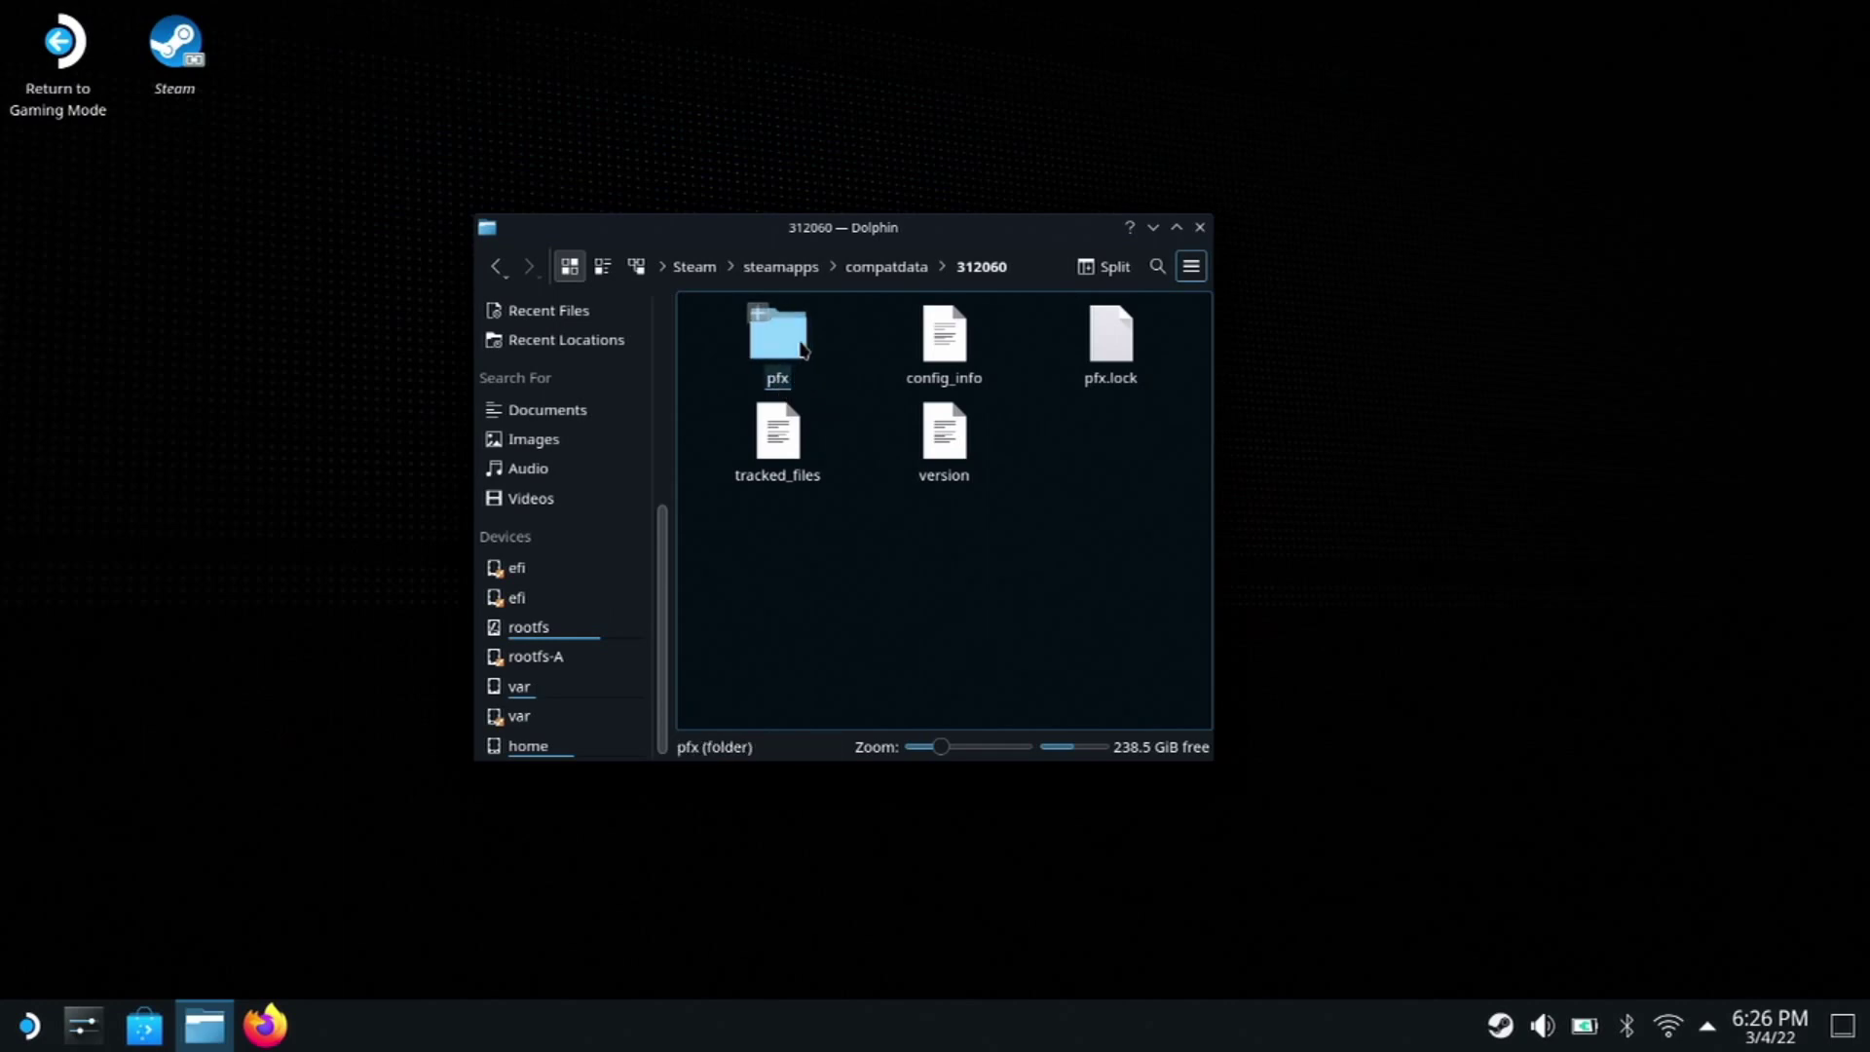
left_click(782, 353)
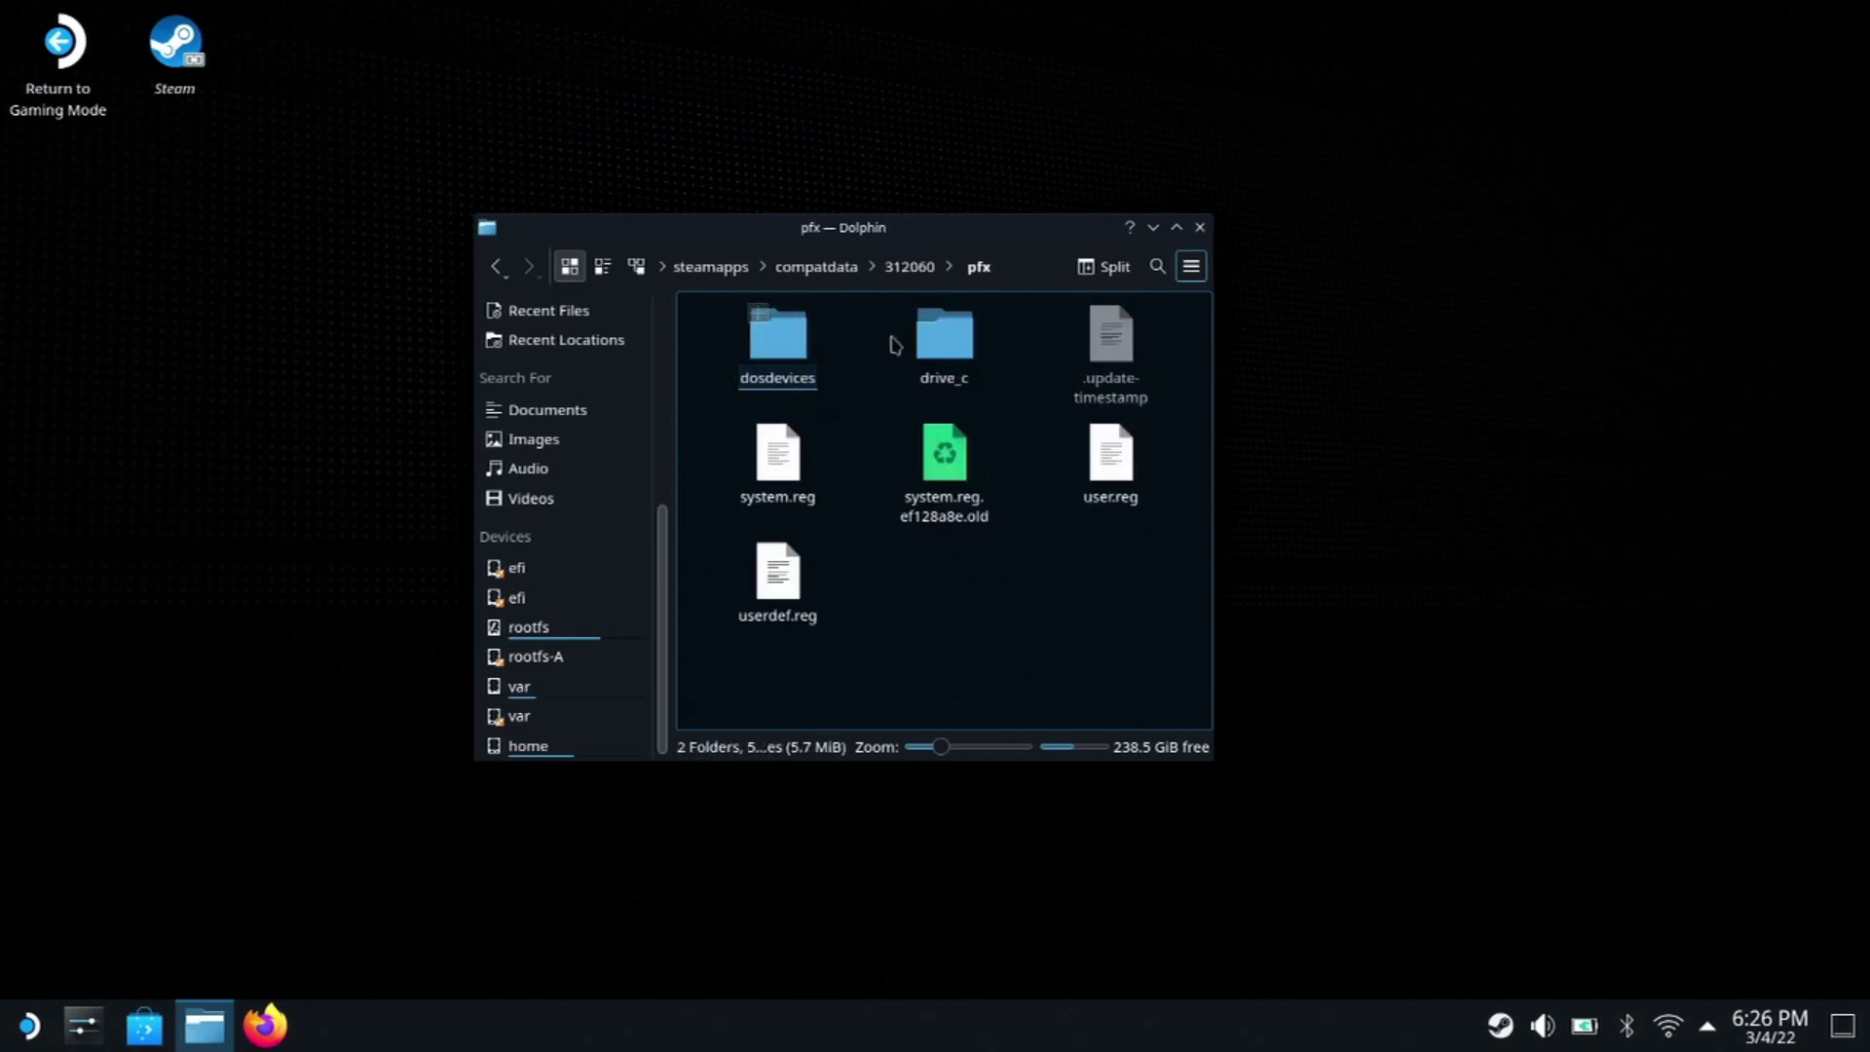
left_click(935, 349)
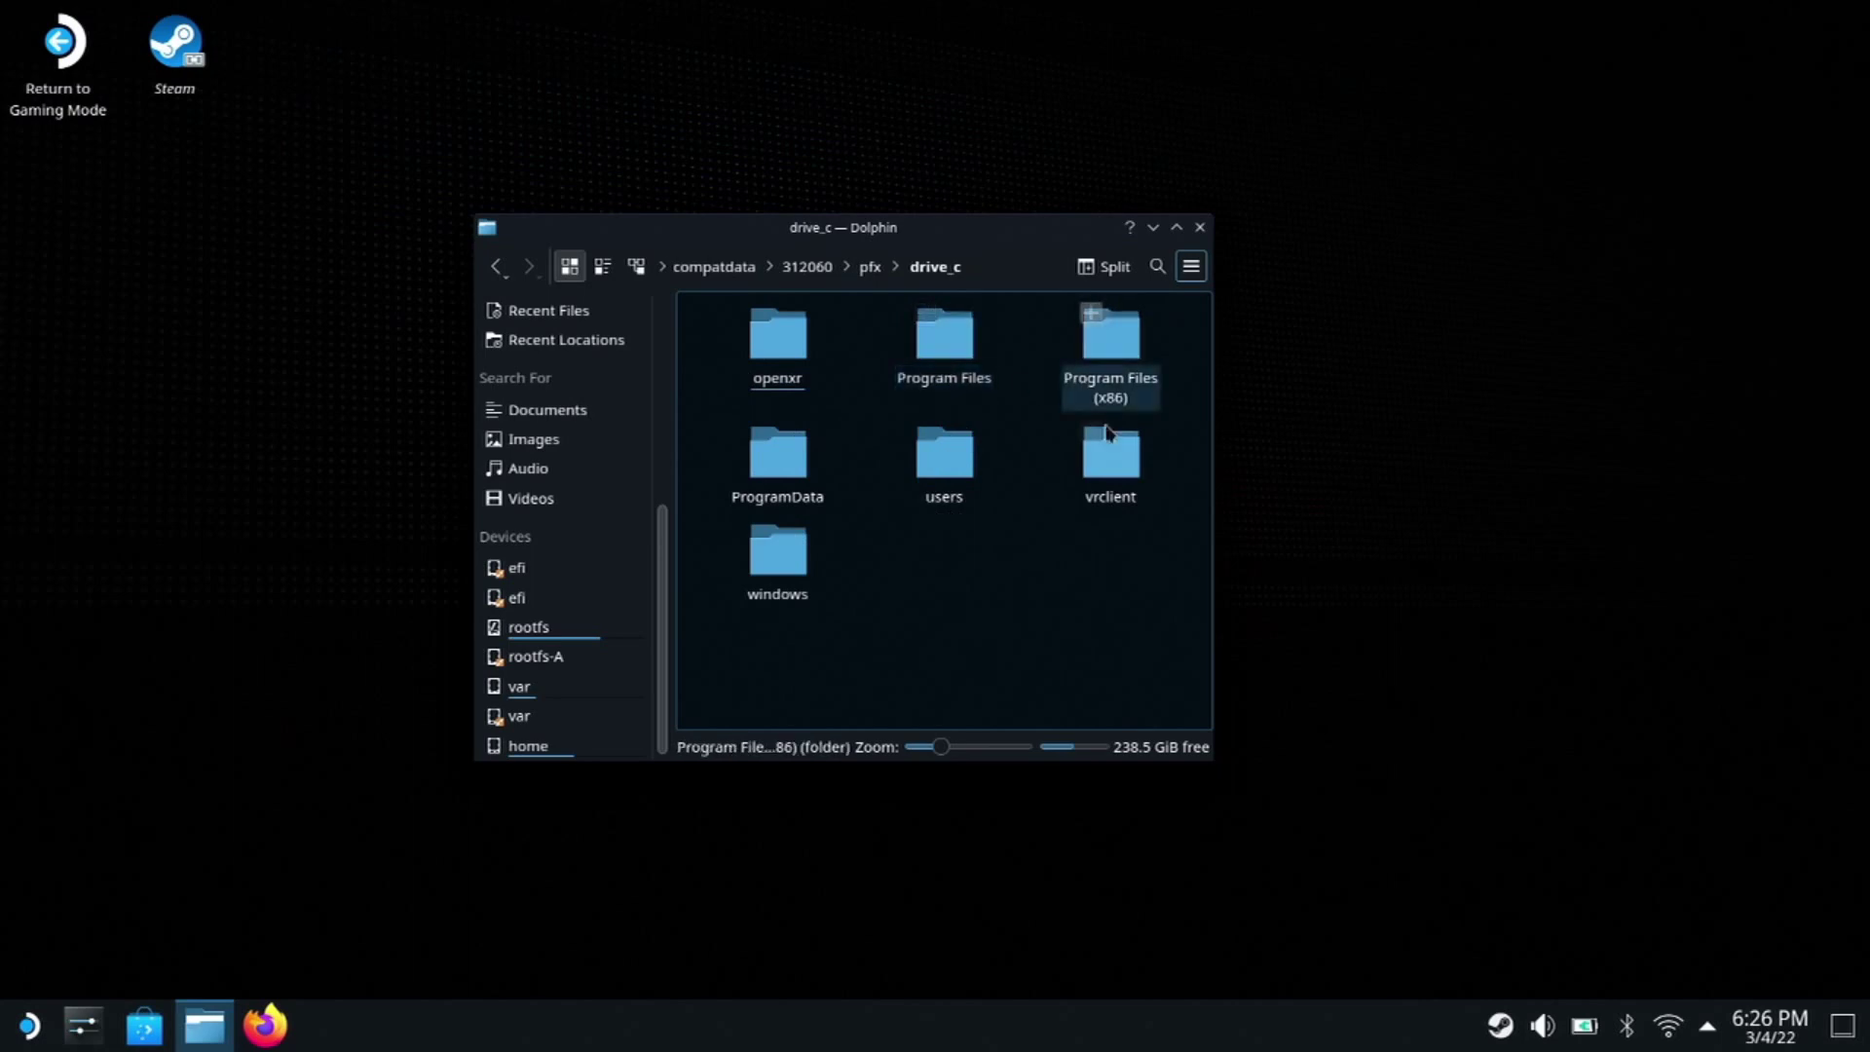
left_click(960, 466)
left_click(912, 402)
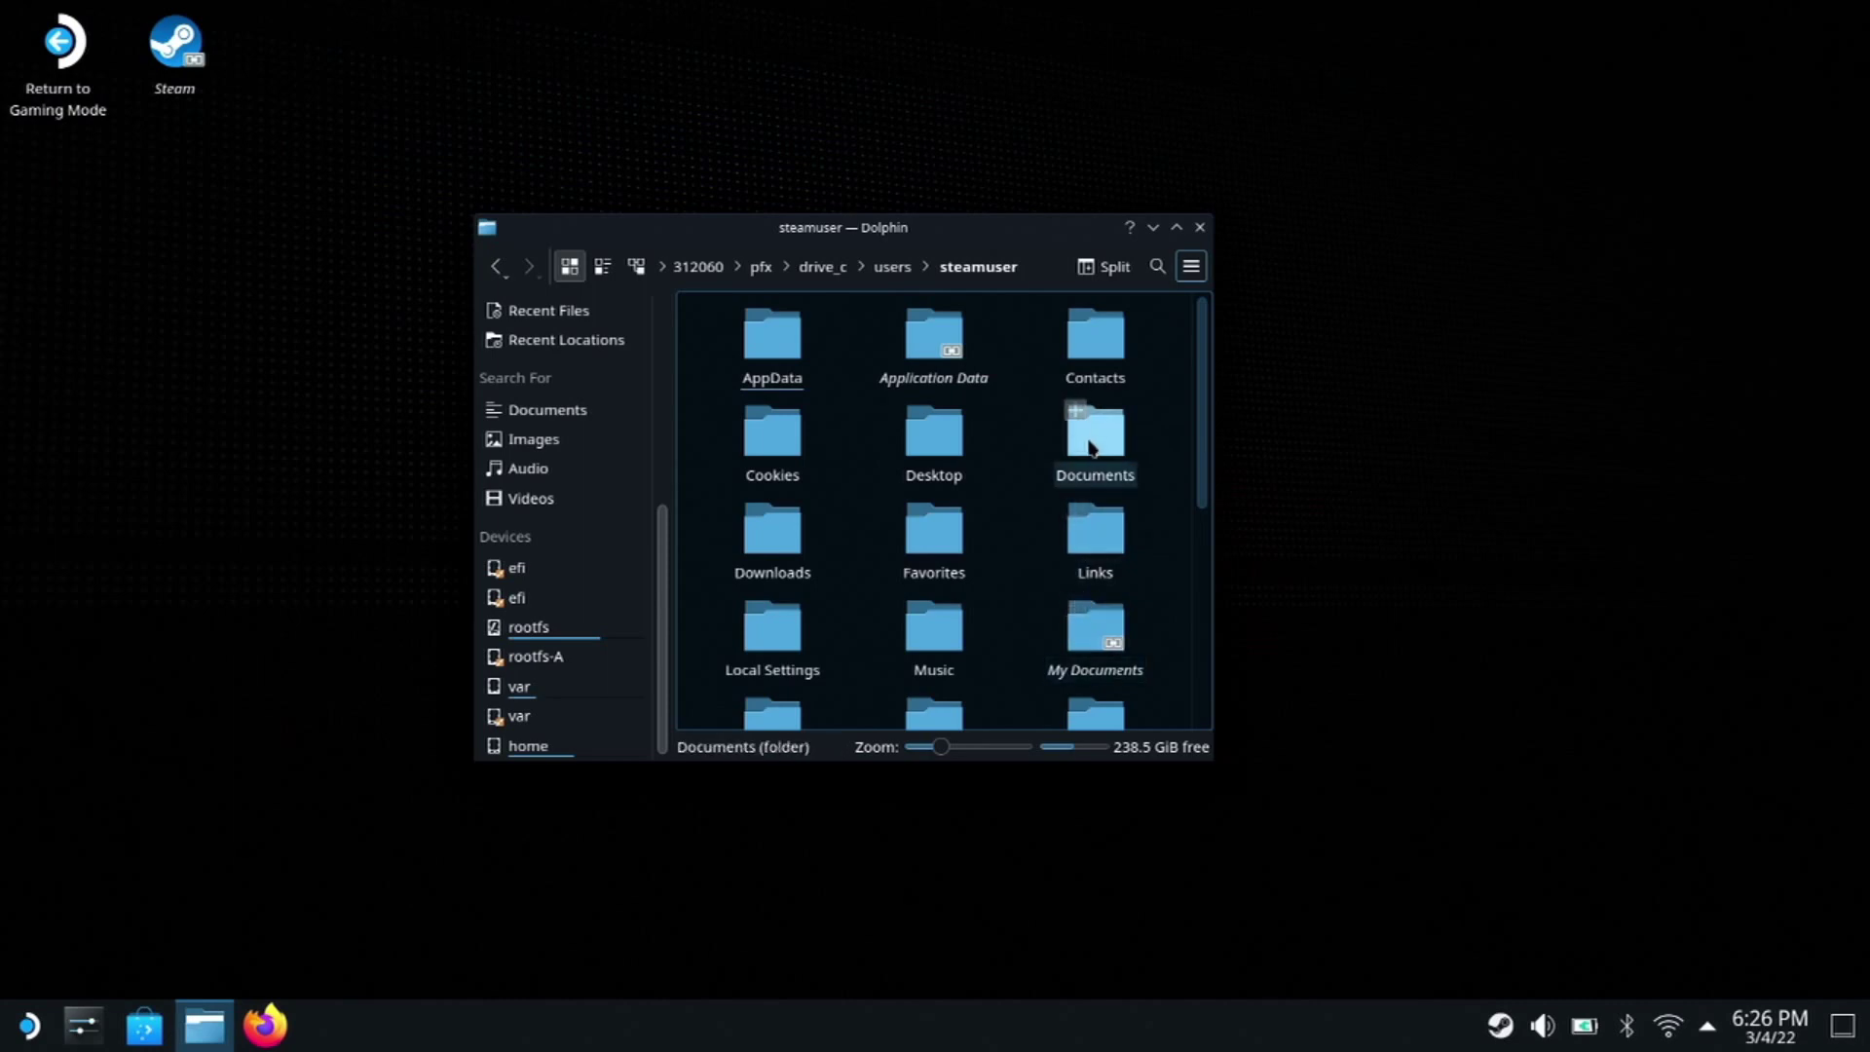
left_click(1107, 462)
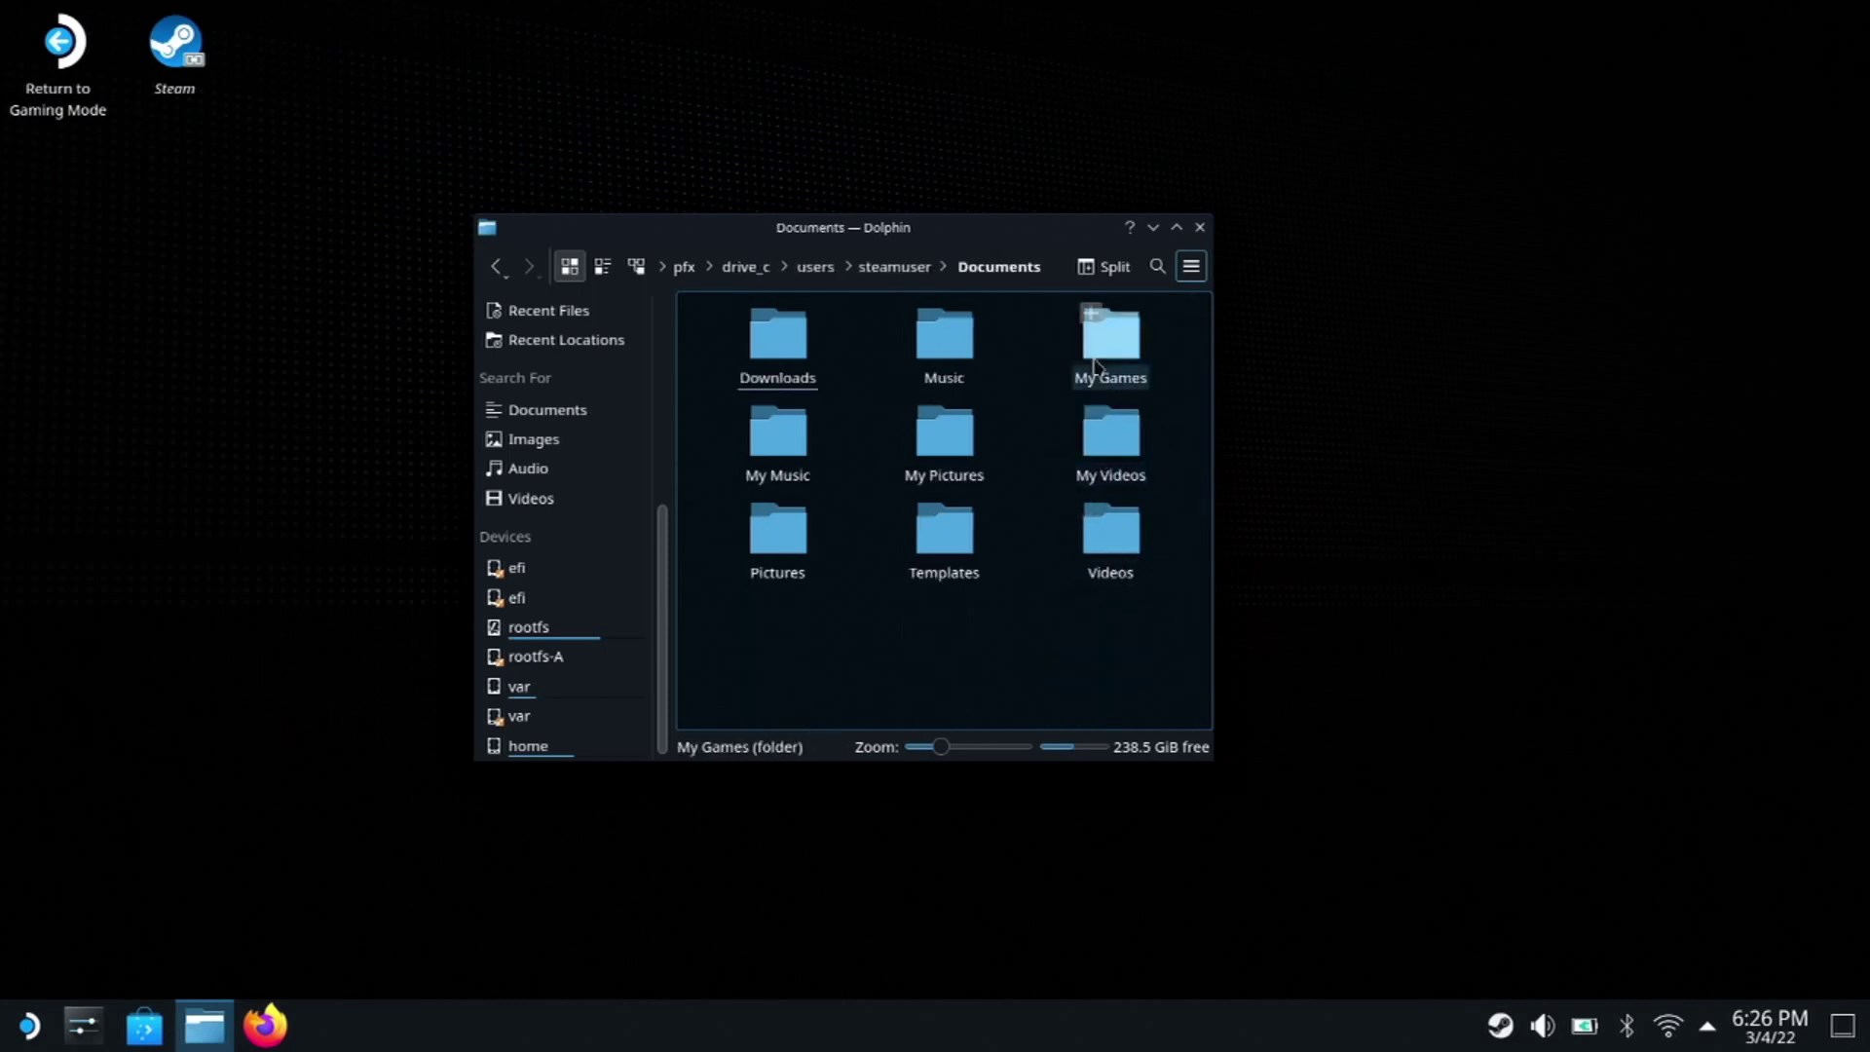
left_click(1112, 365)
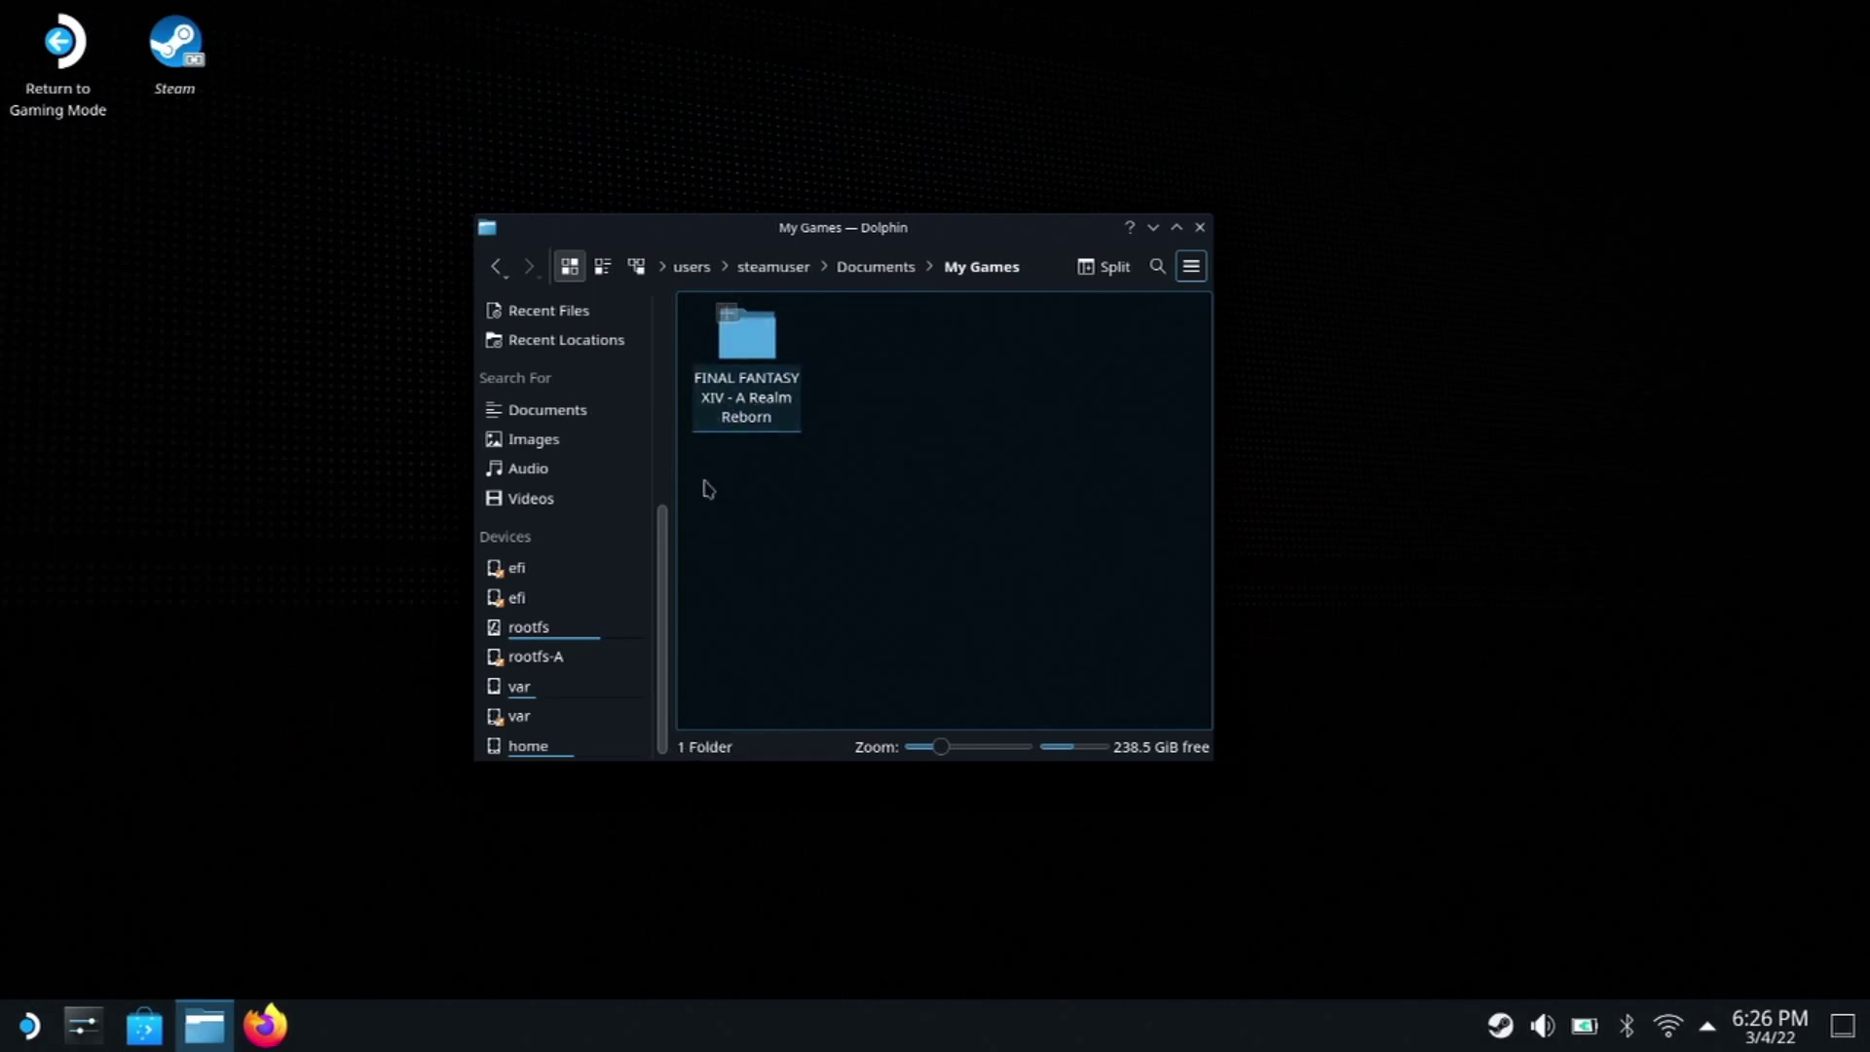
left_click(744, 385)
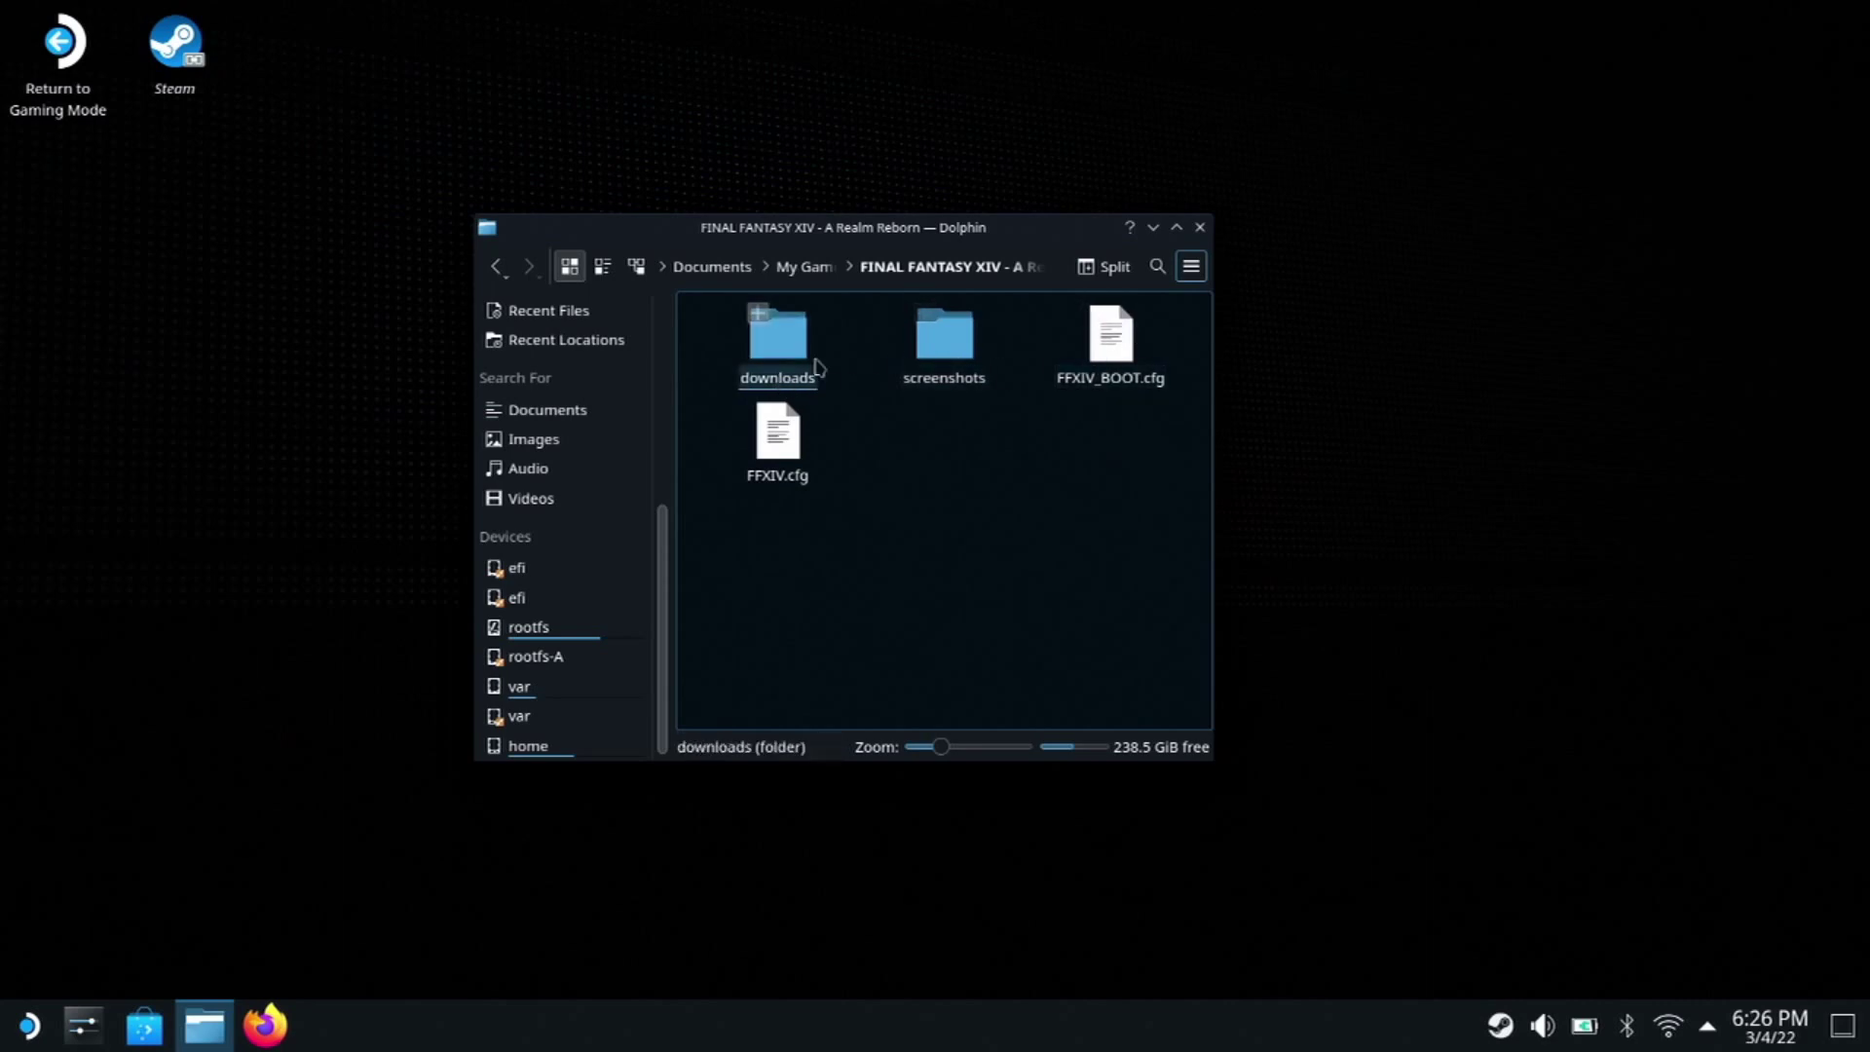
Open FFXIV_BOOT.cfg in the Text Editor
right_click(1116, 348)
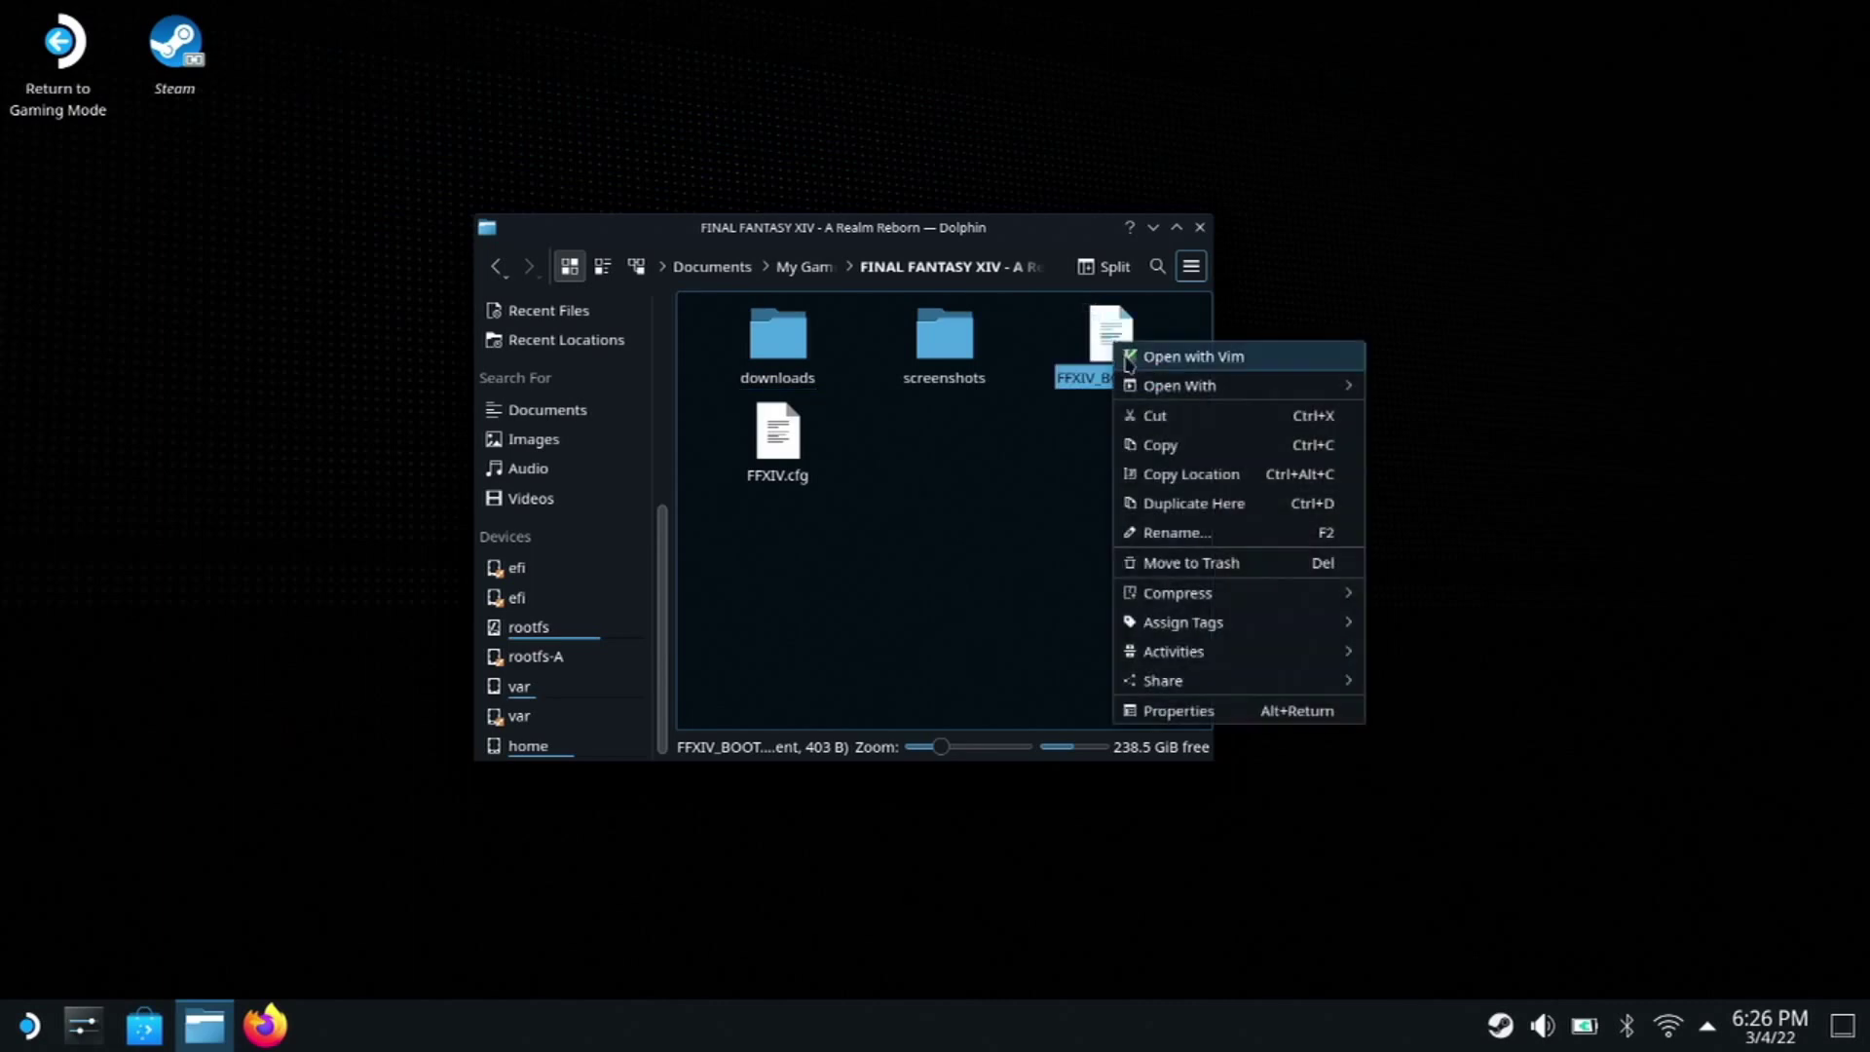
mouse_move(1181, 398)
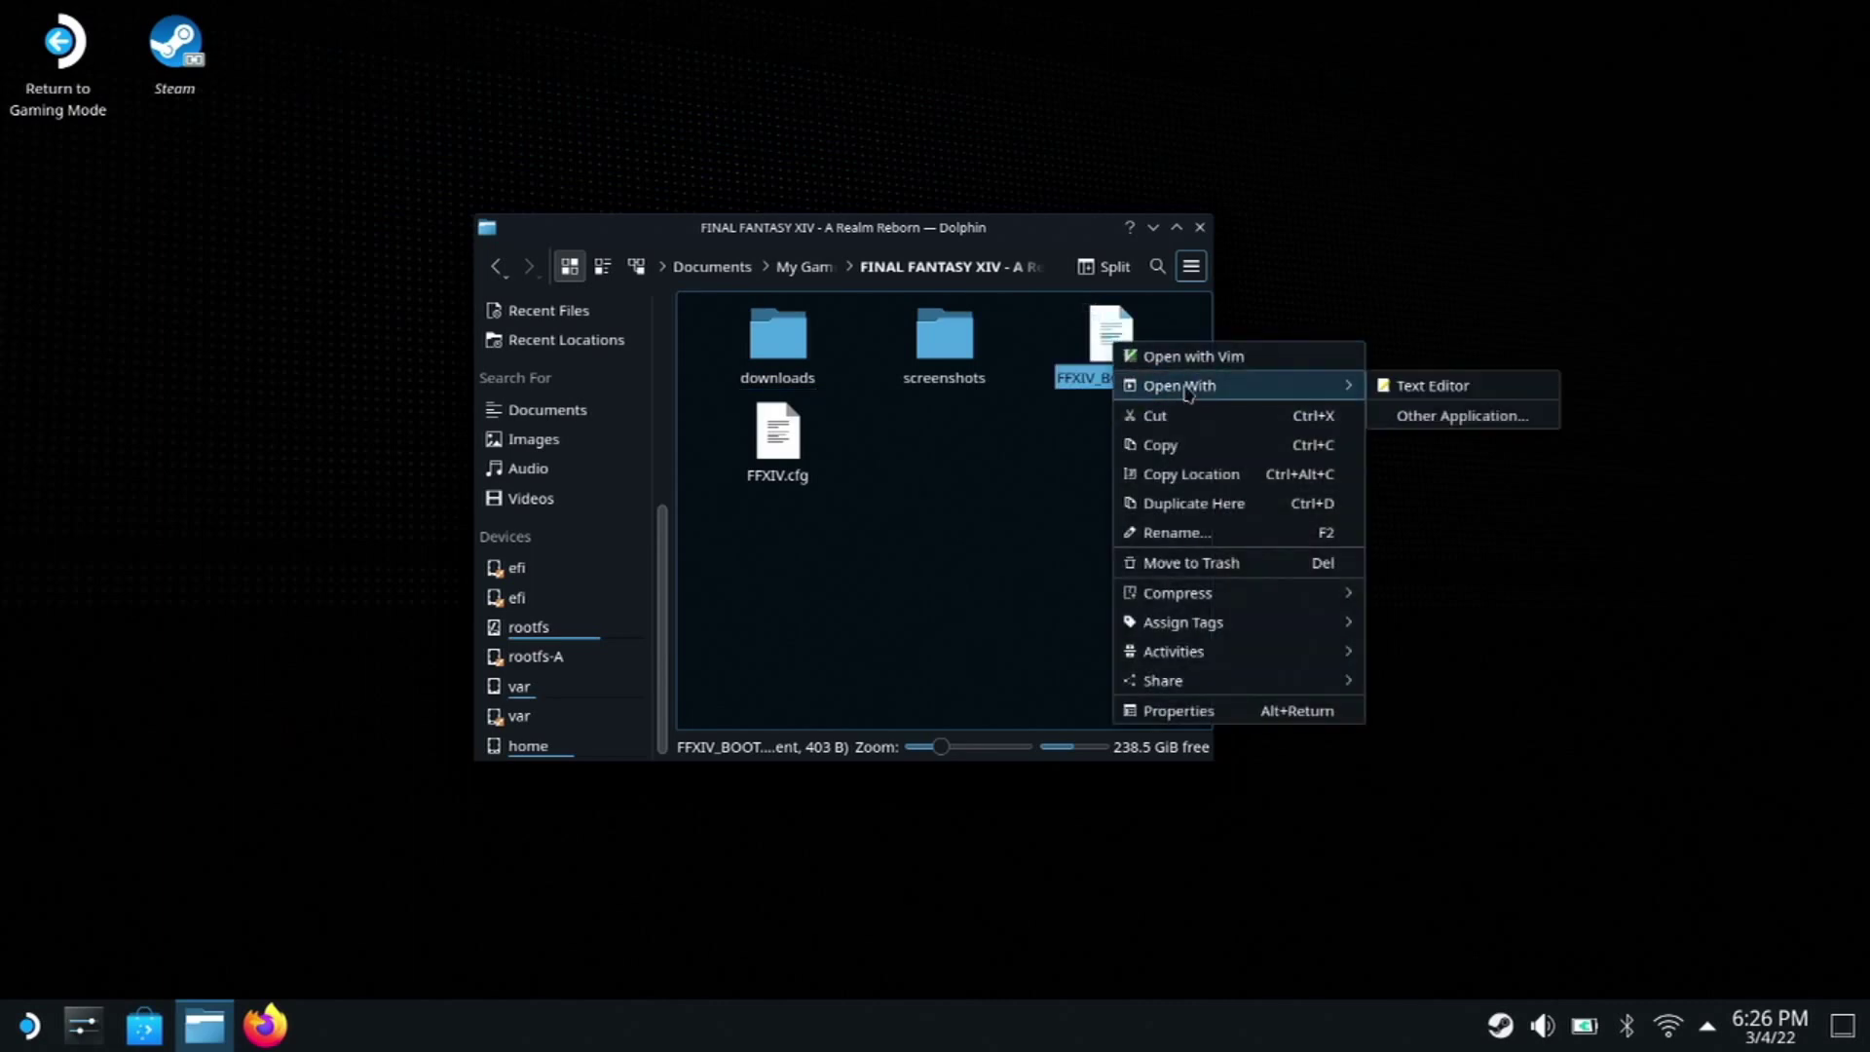
left_click(1416, 387)
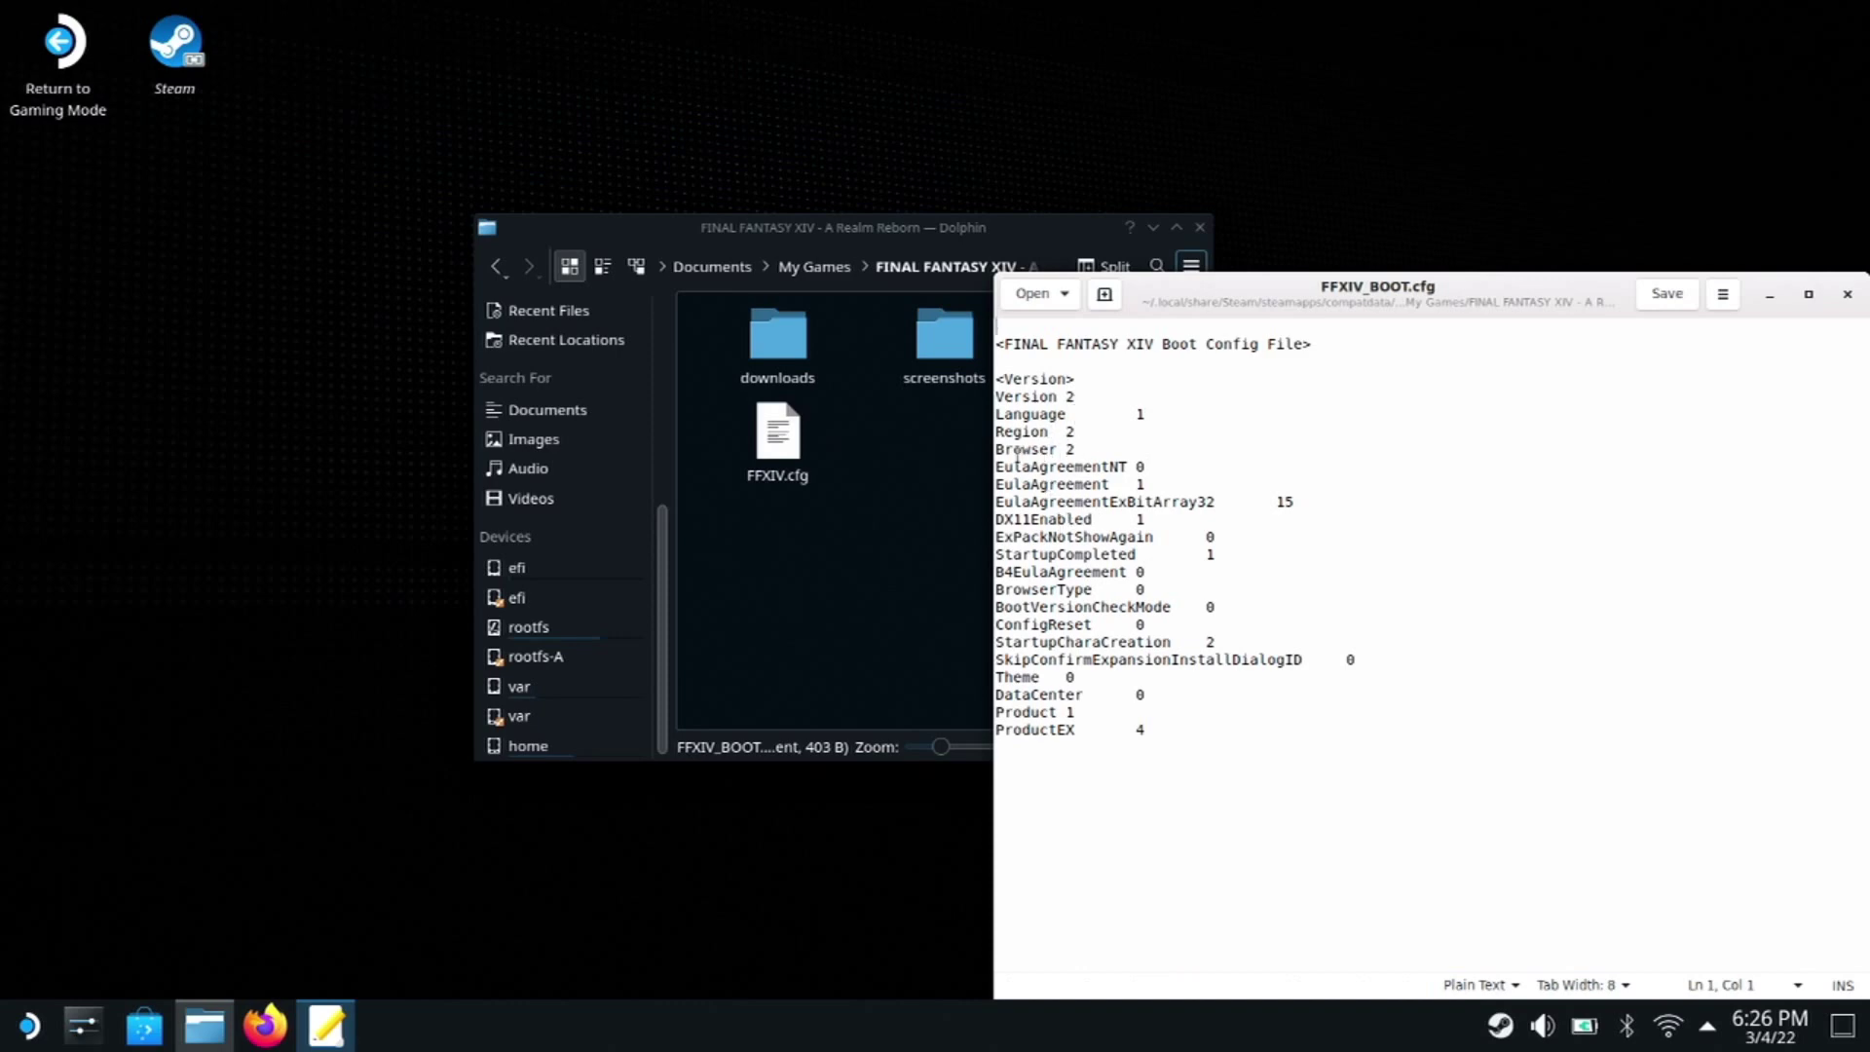
Change the Browser value from 2 to 1 using the on-screen keyboard
left_click_drag(992, 448, 1070, 450)
left_click(1052, 590)
left_click_drag(994, 590, 1085, 591)
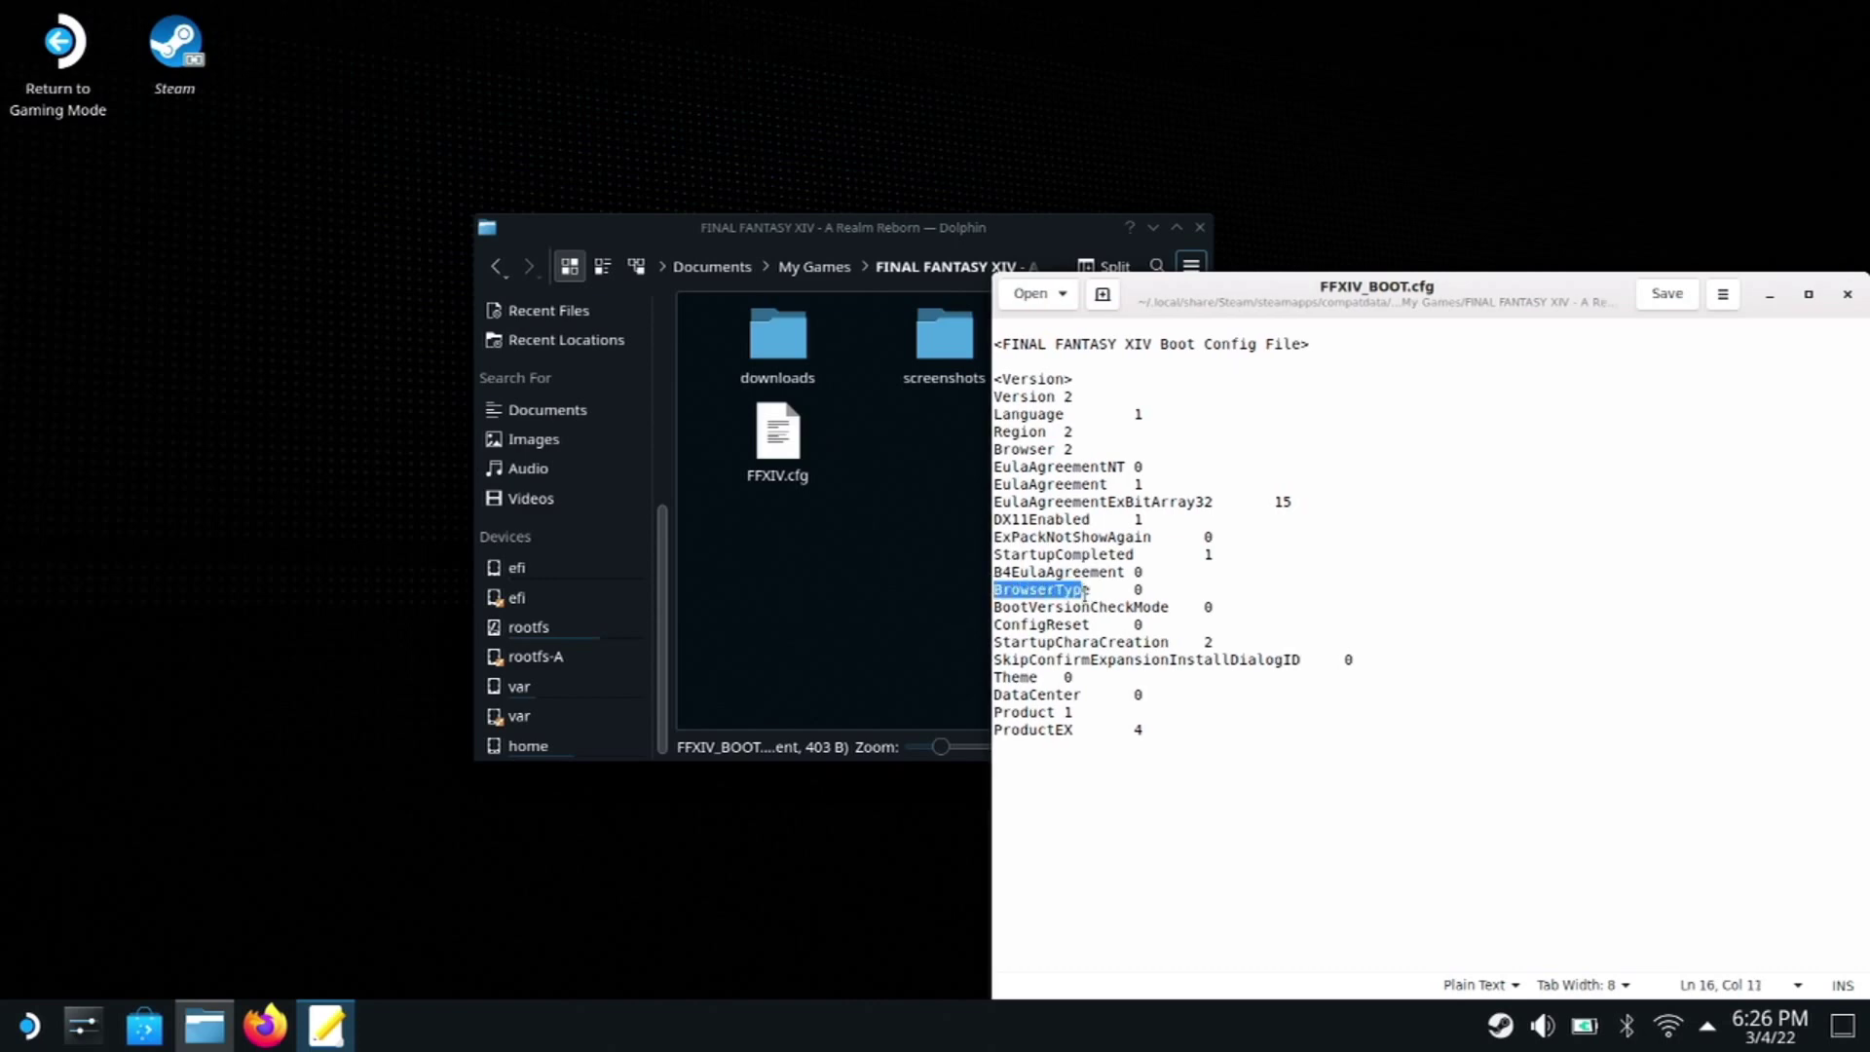
double_click(1068, 450)
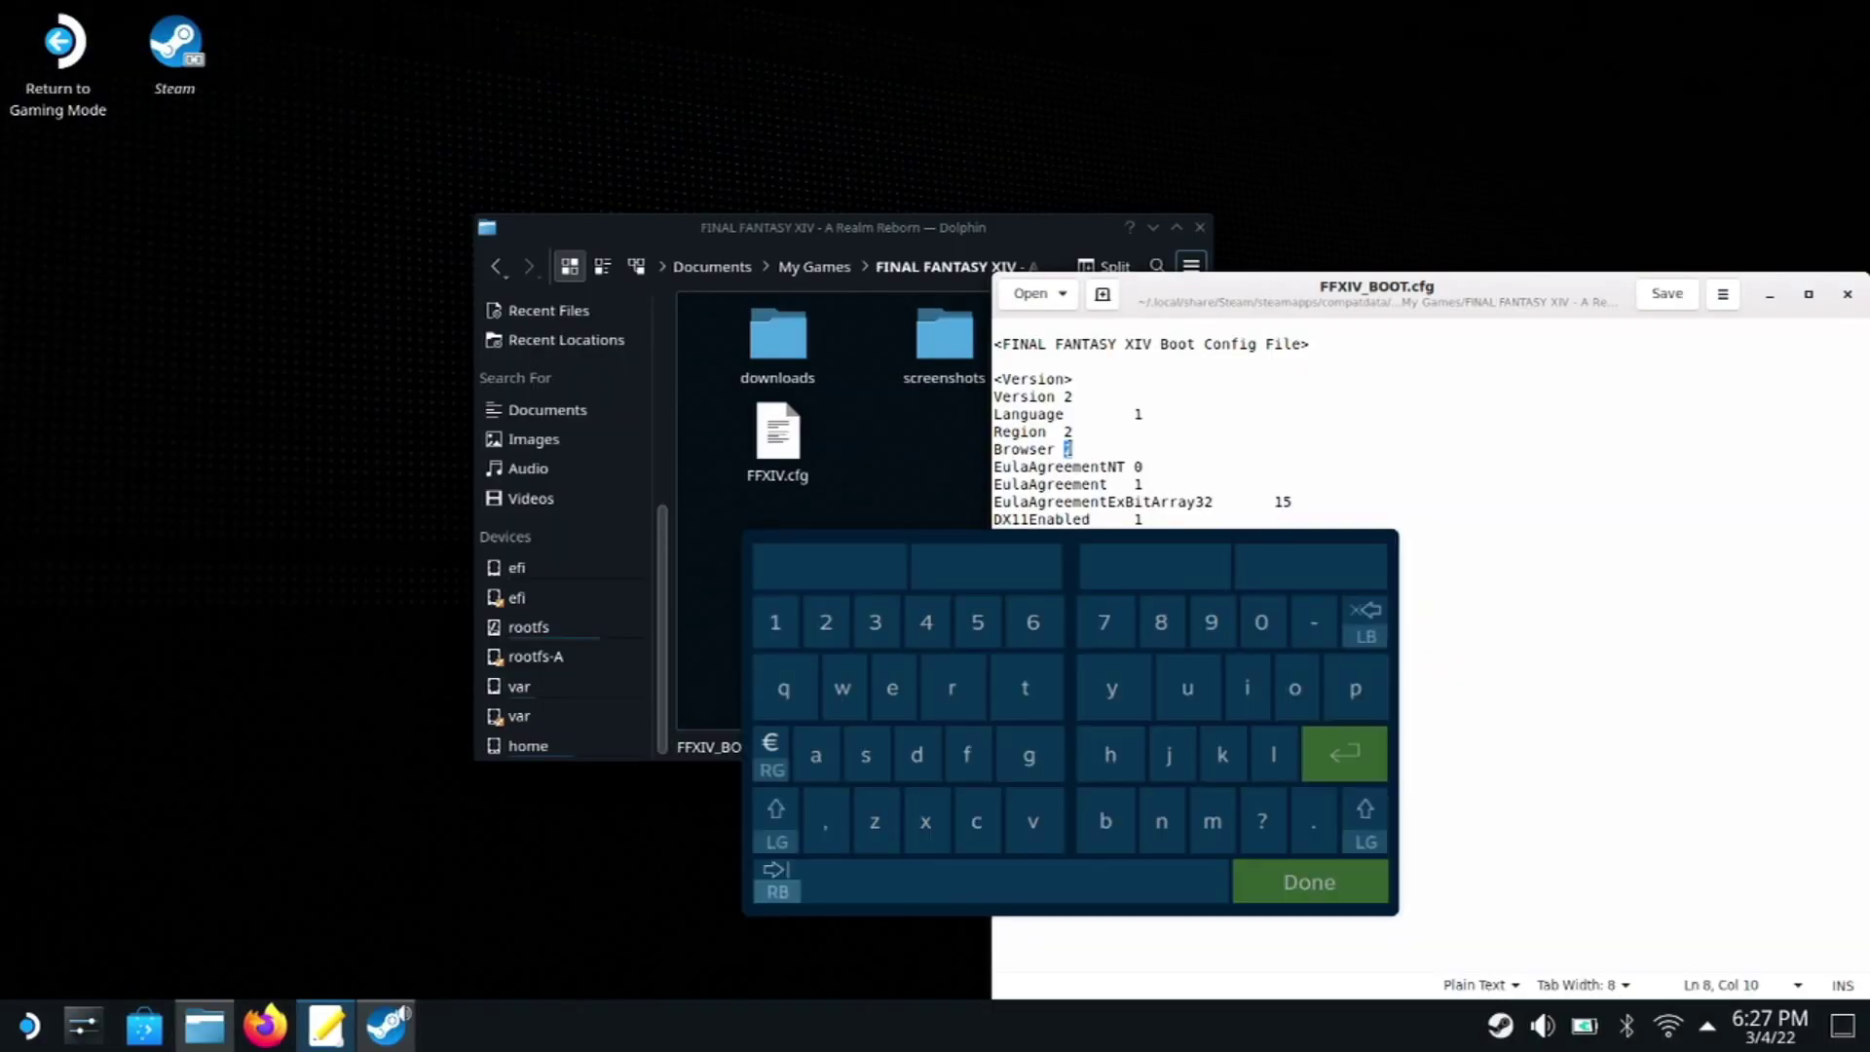
left_click(786, 635)
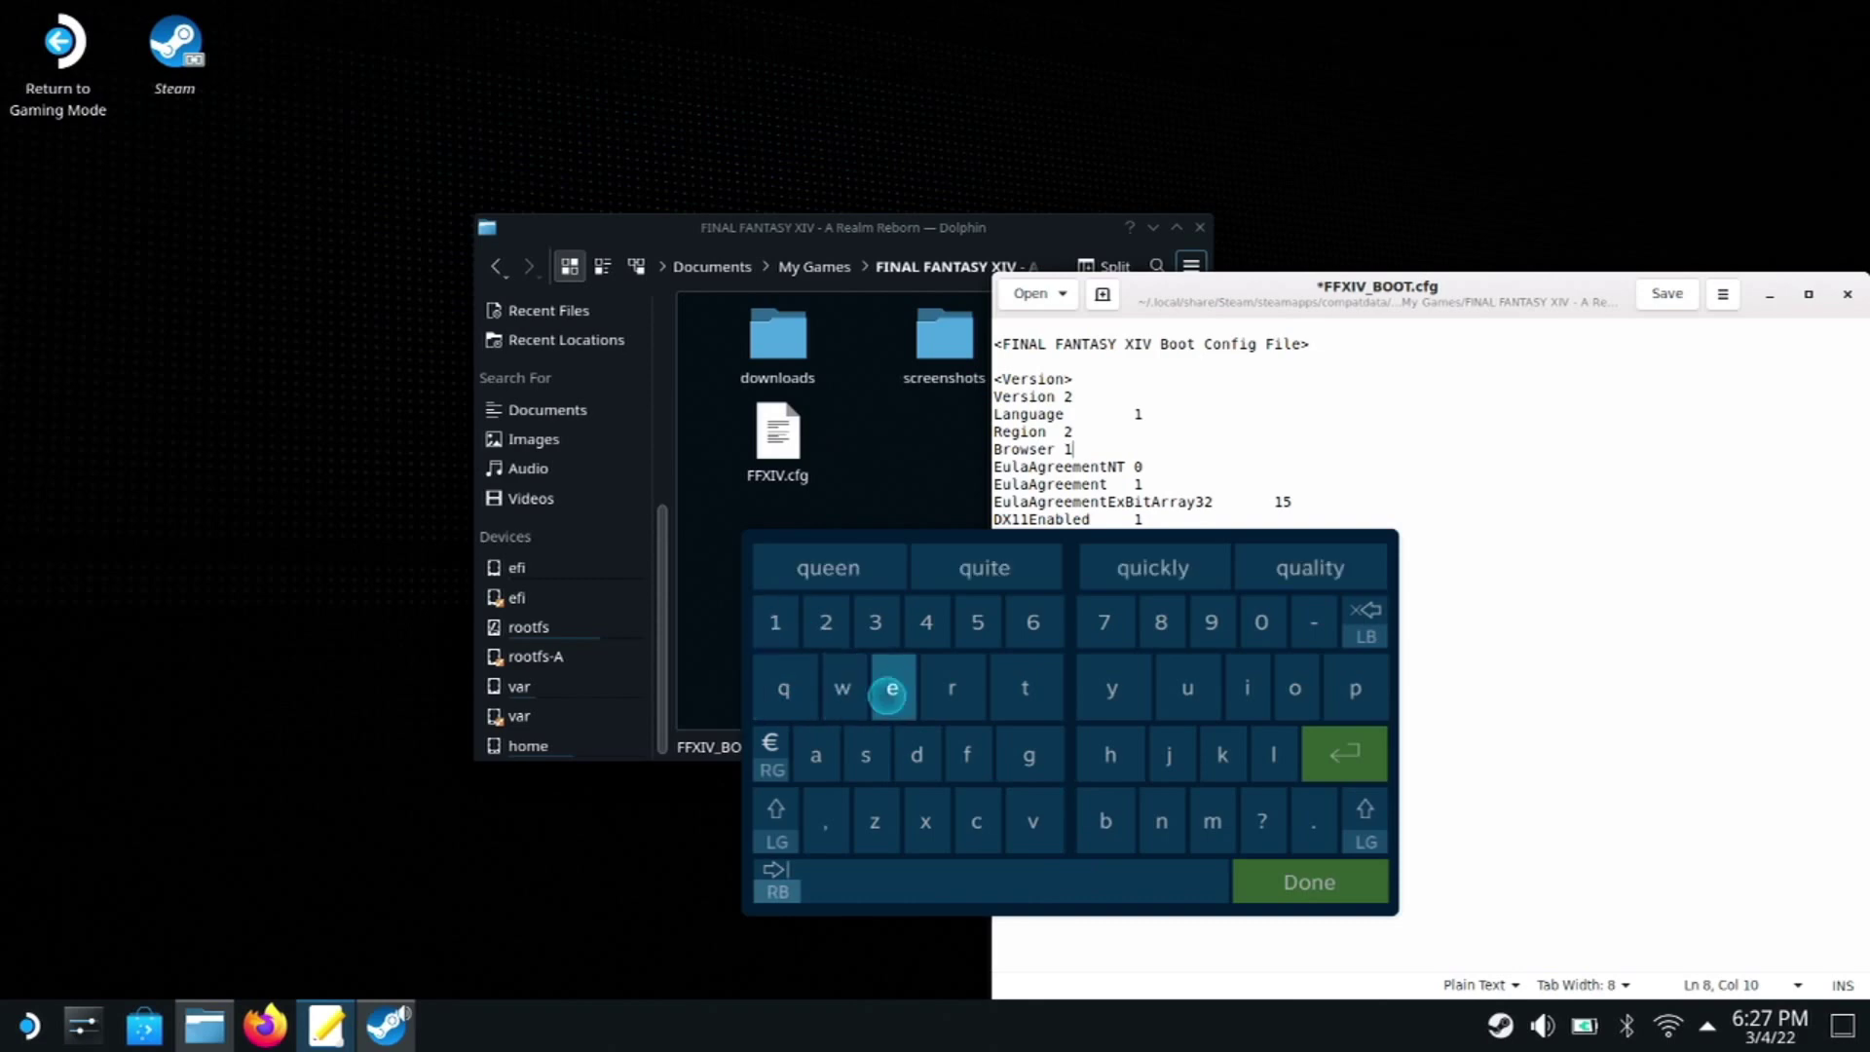
left_click(1309, 881)
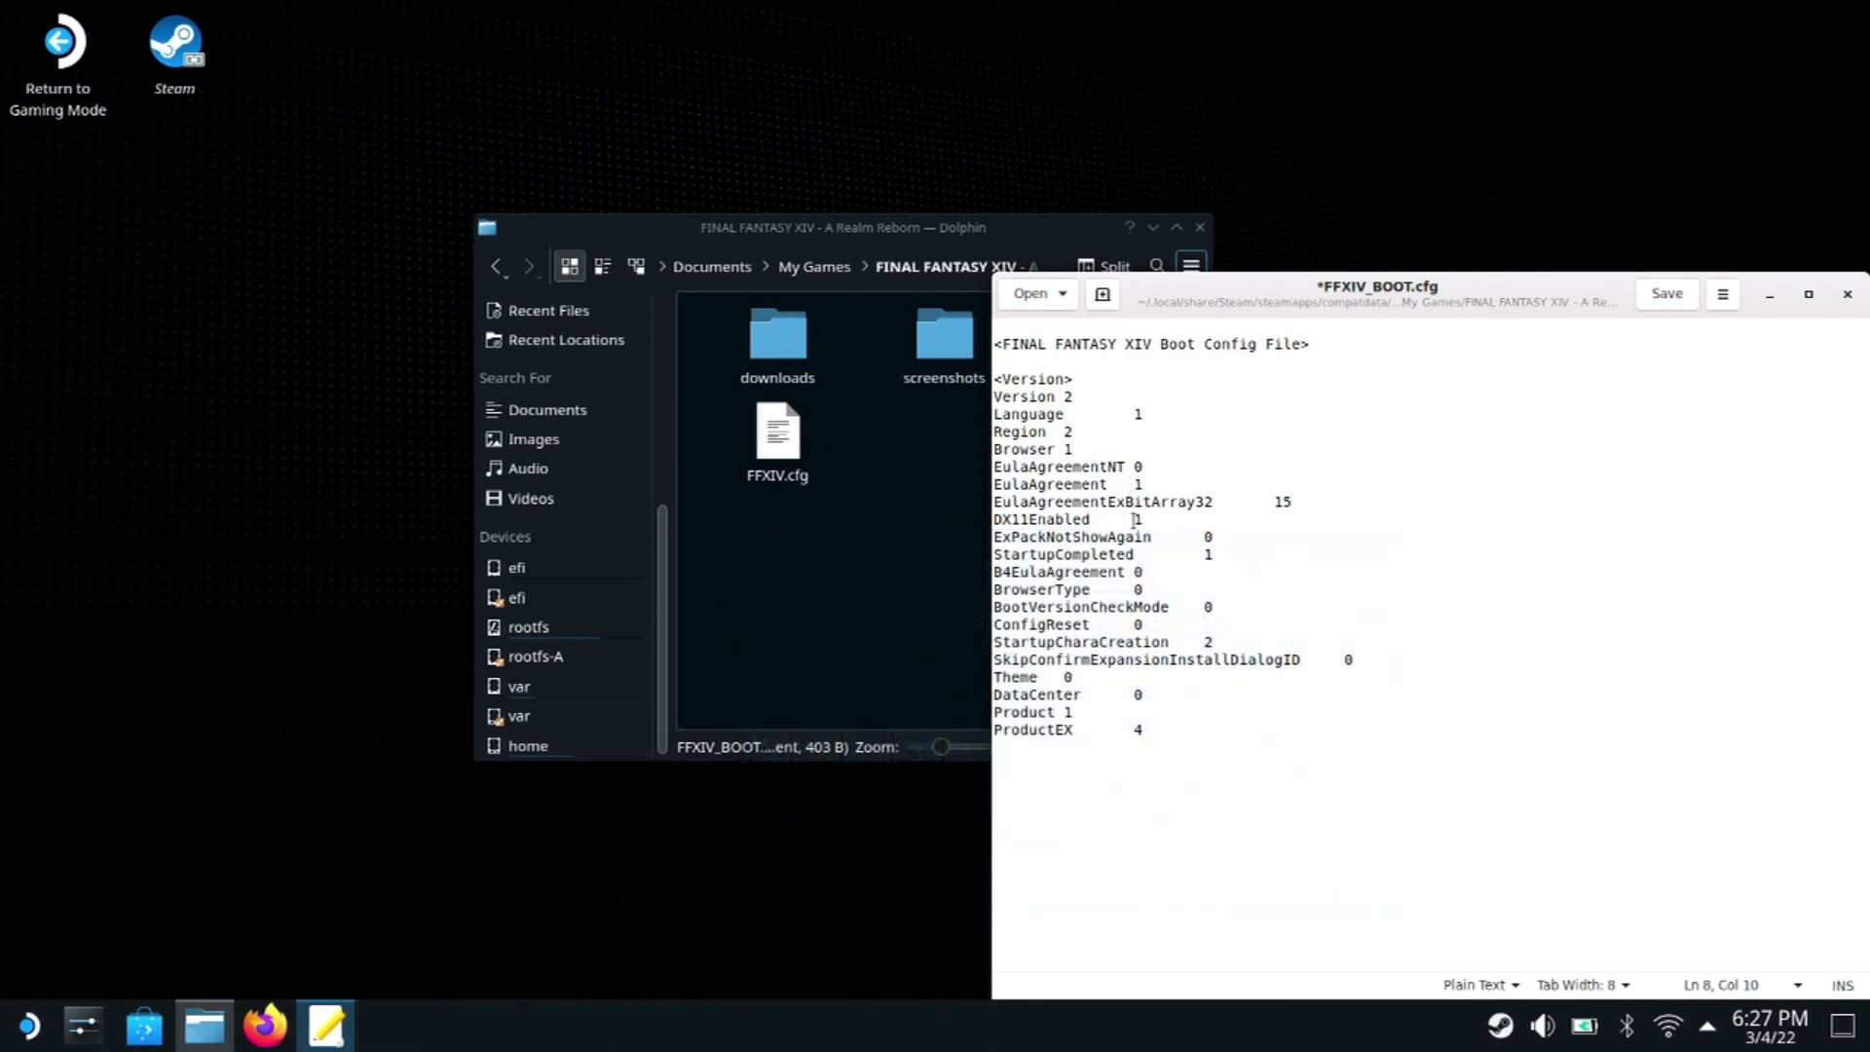
Change BrowserType from 0 to 1 and save the config file
left_click_drag(1144, 590, 1135, 606)
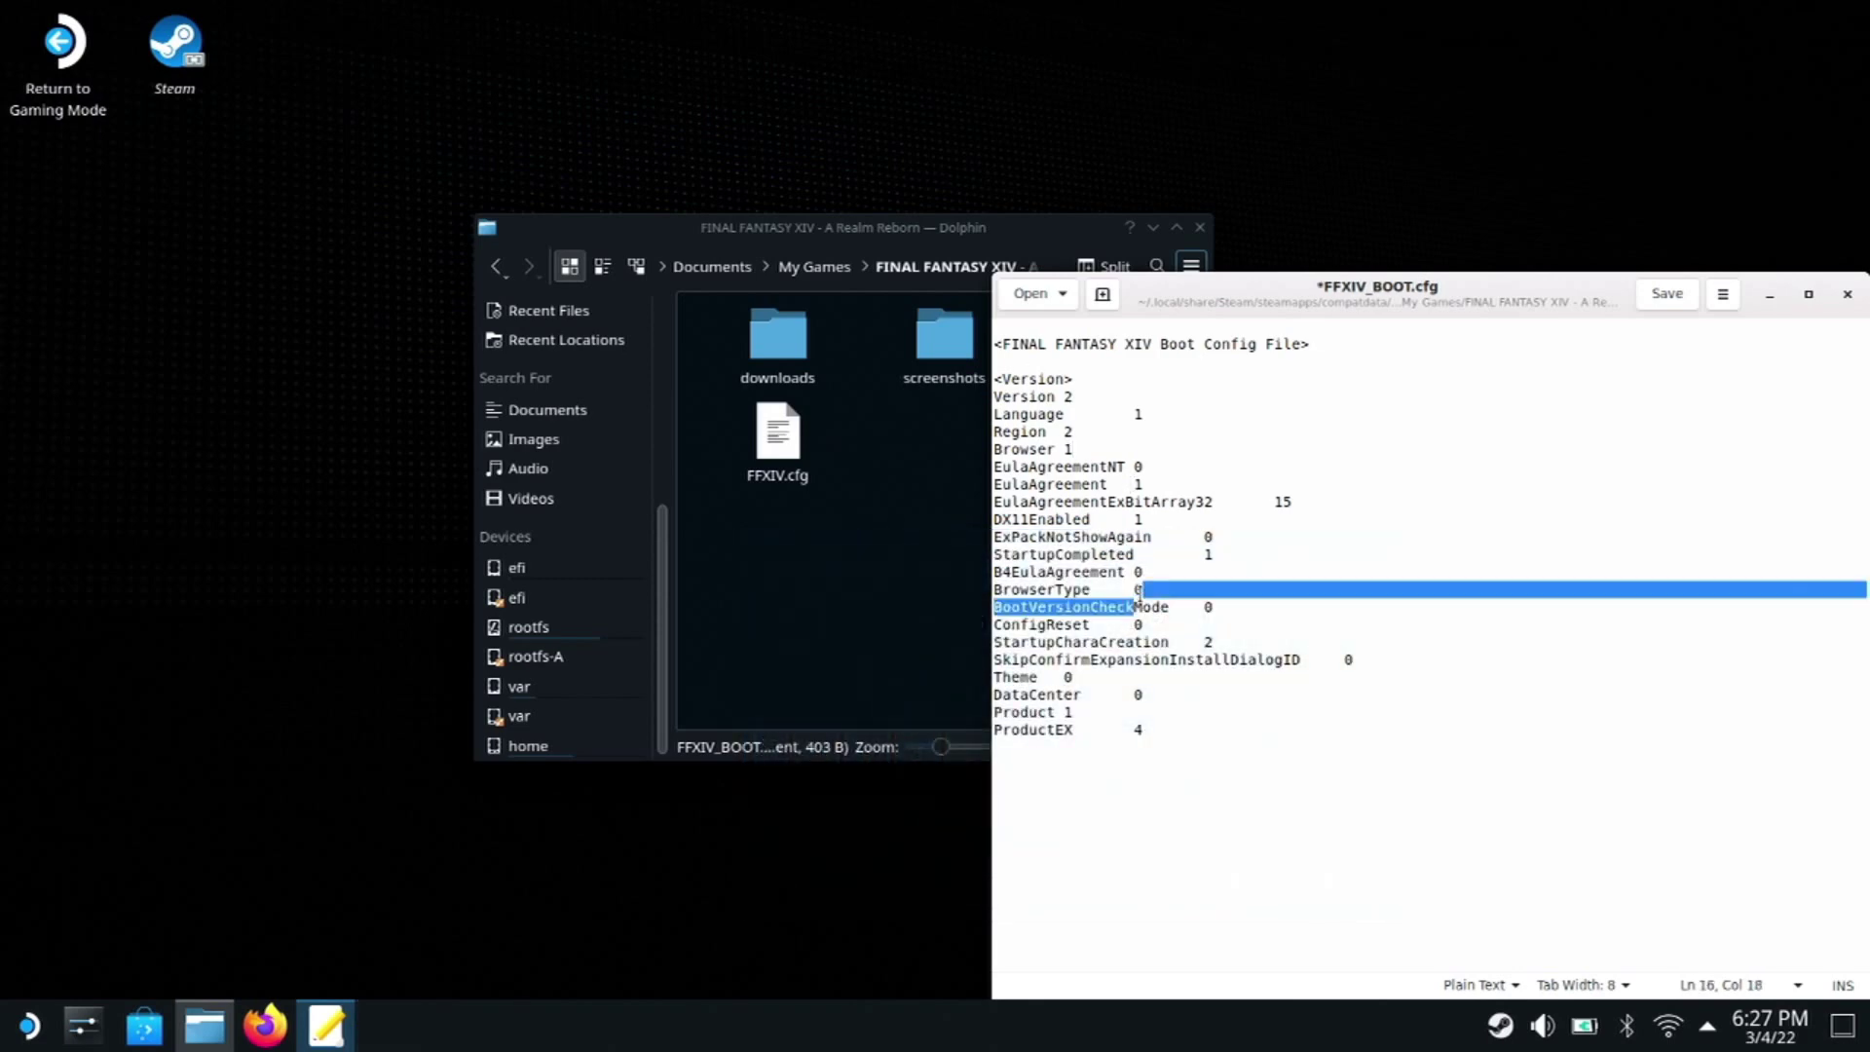
left_click(1135, 584)
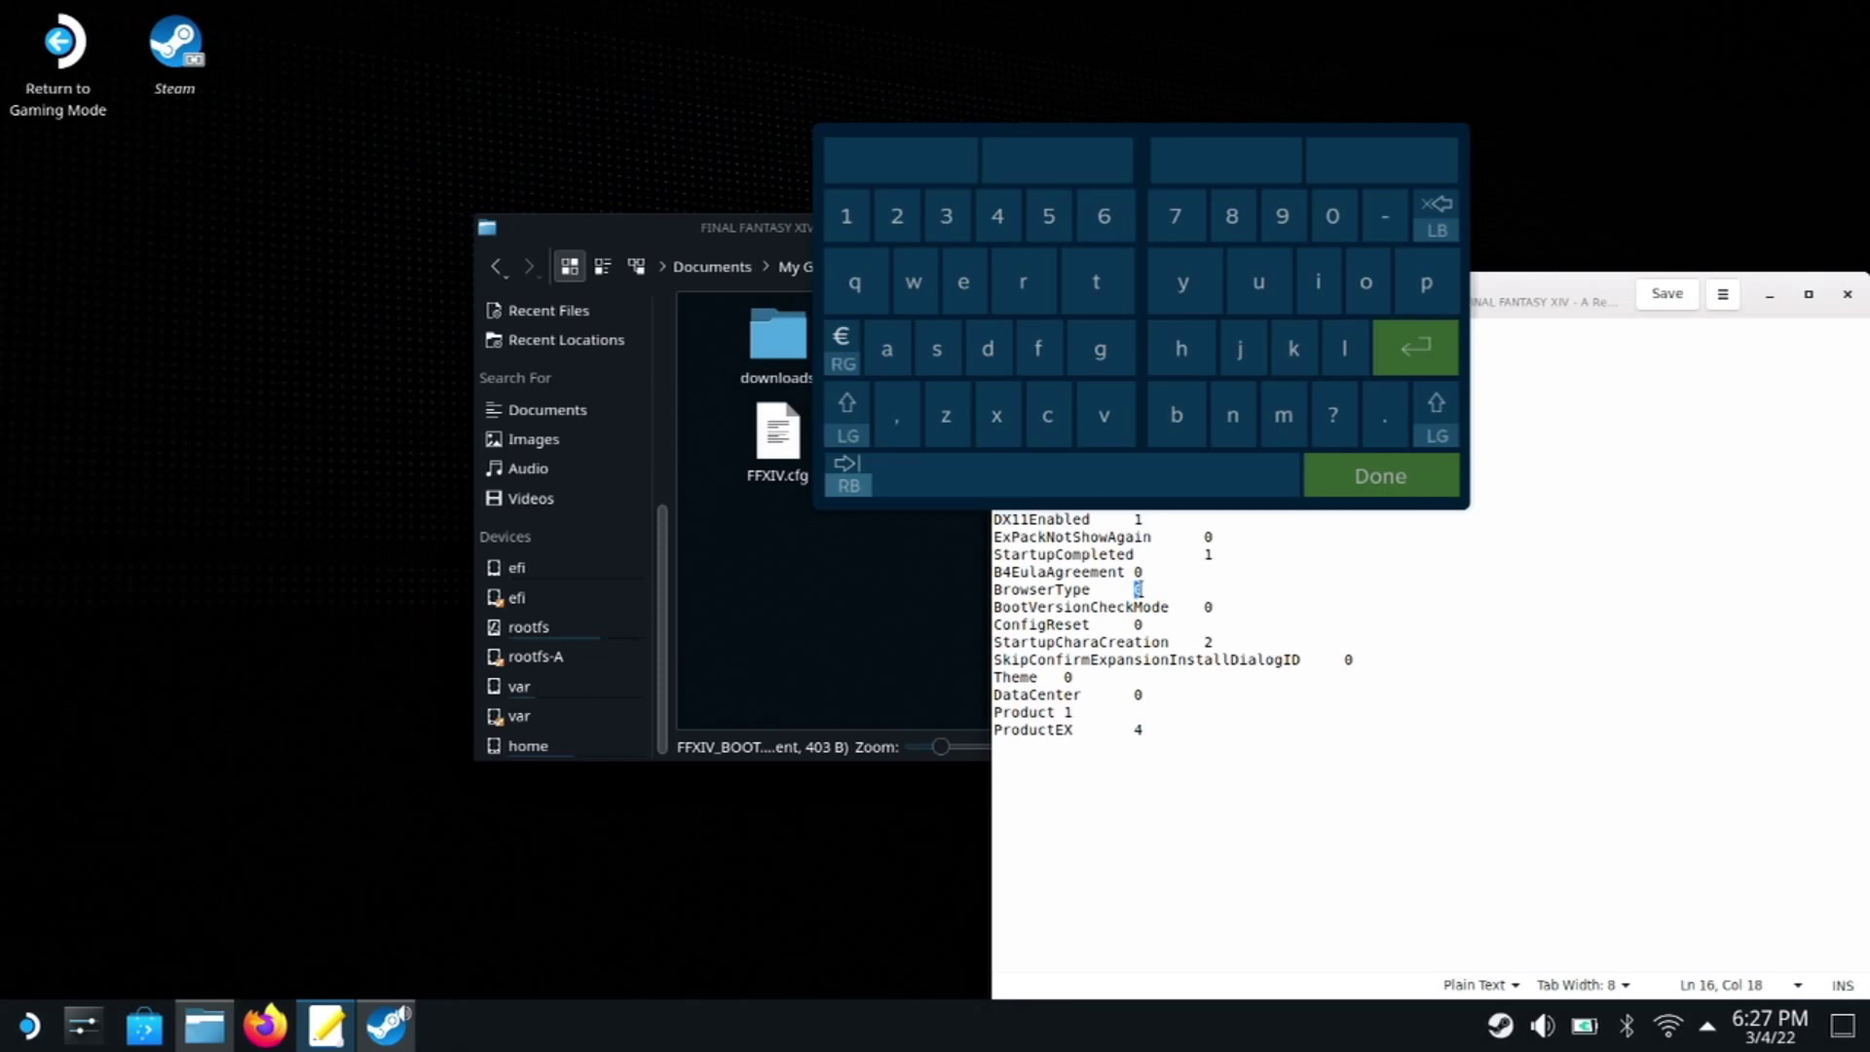
left_click(846, 215)
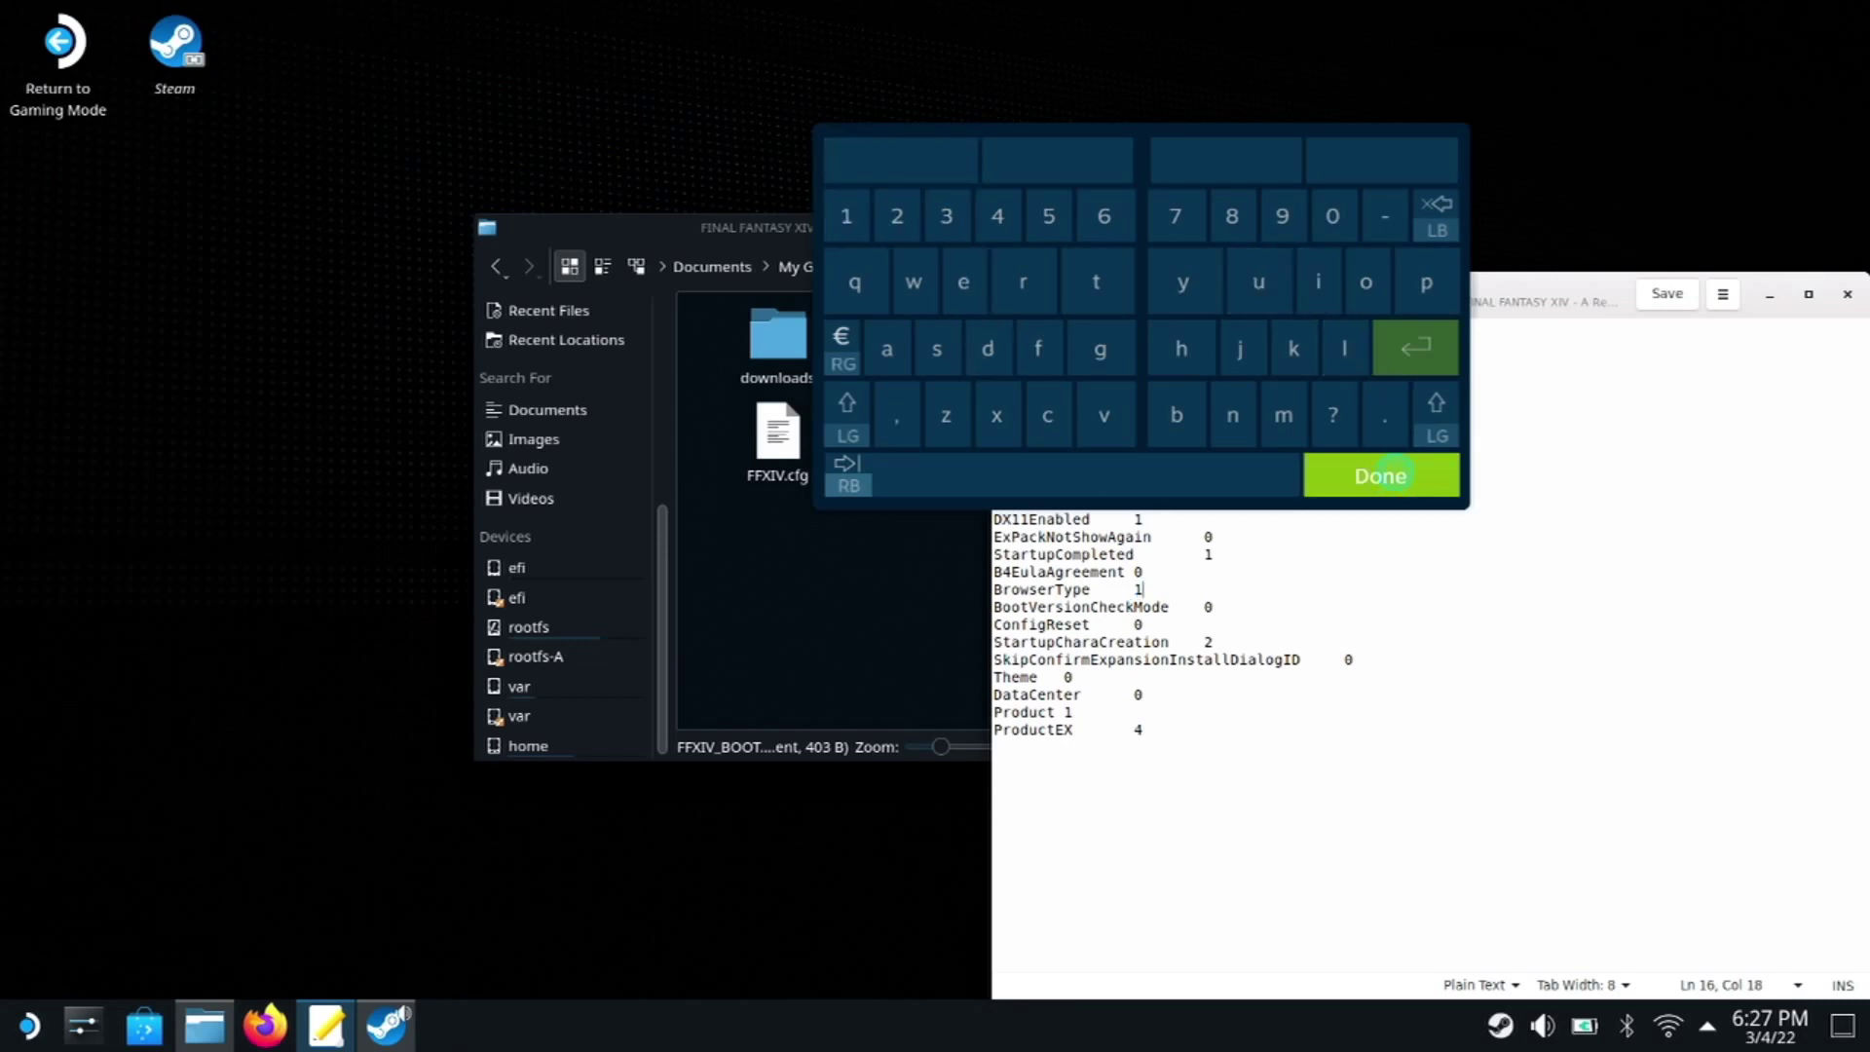
left_click(1394, 472)
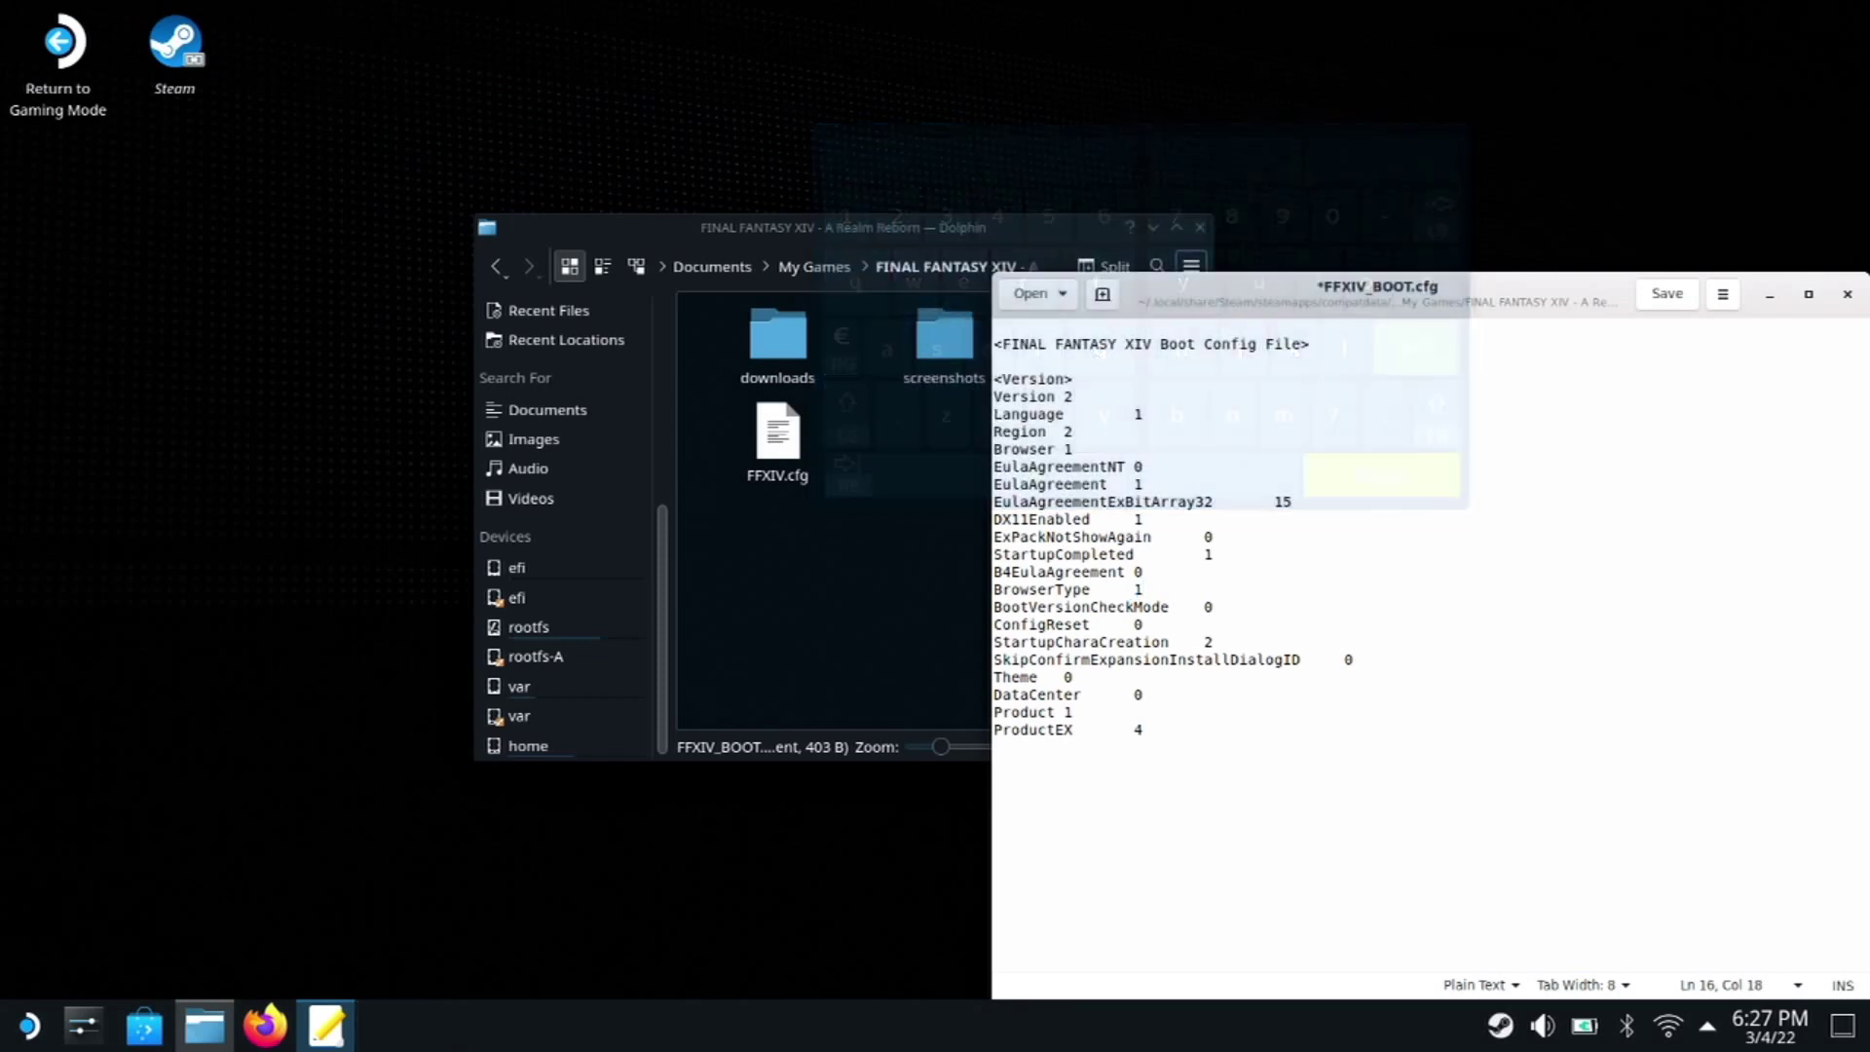
left_click(1664, 295)
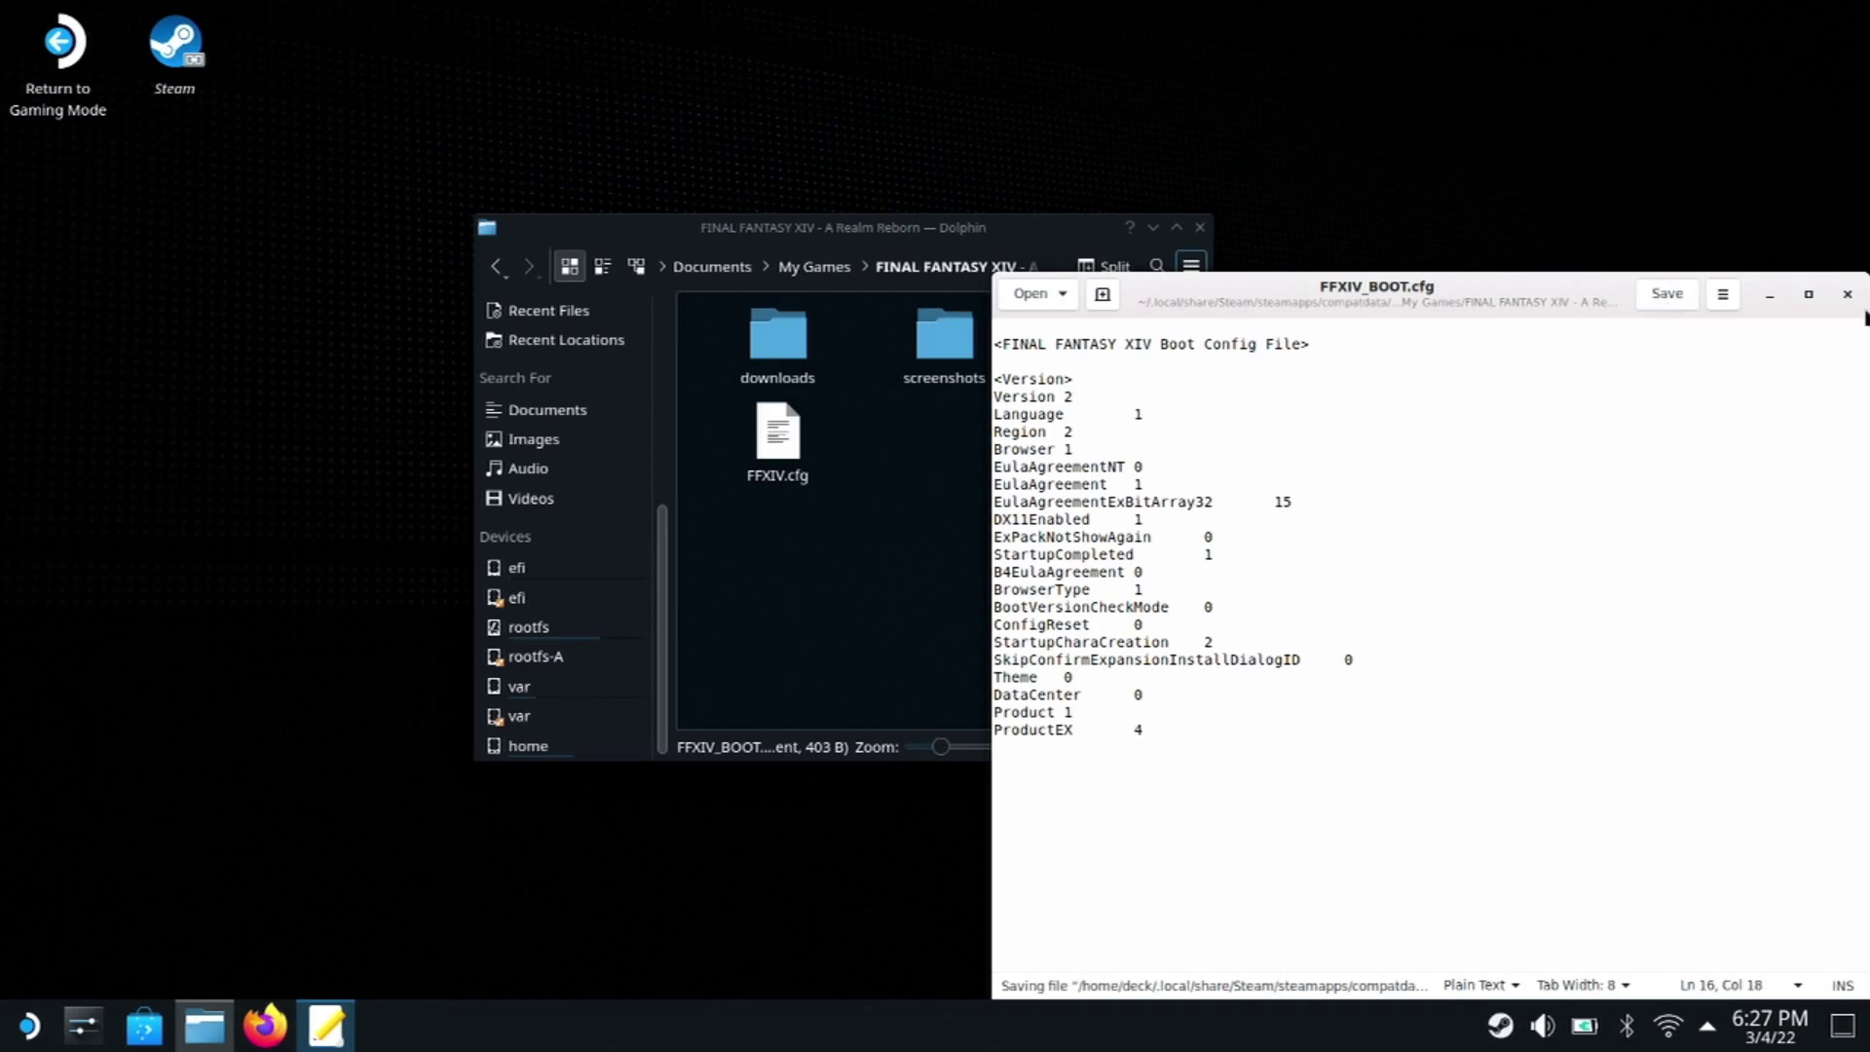
Close the text editor window to return to the FINAL FANTASY XIV folder in Dolphin
left_click(1844, 298)
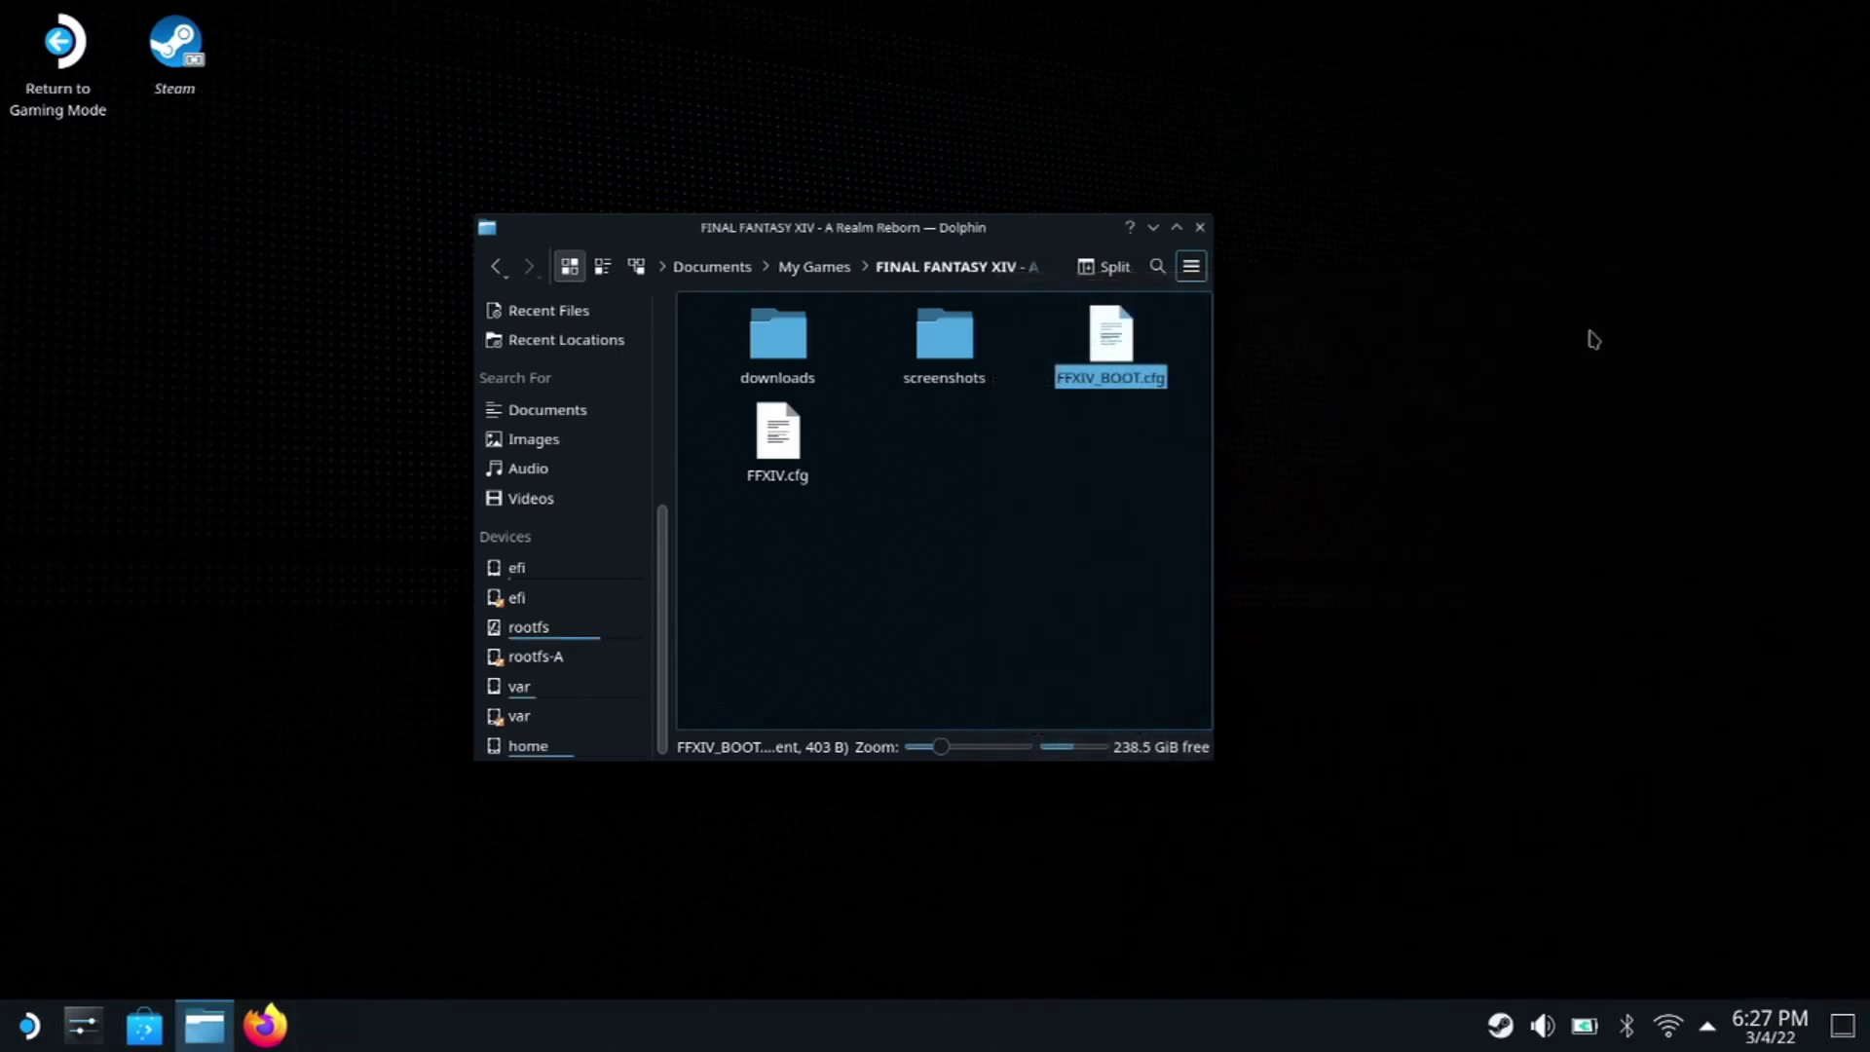